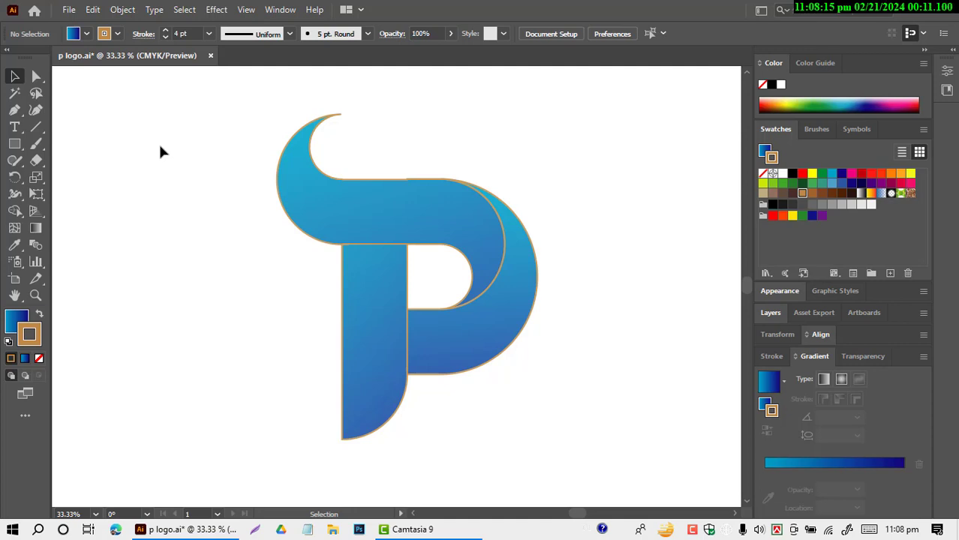
Step: Delete the finished P logo artwork from the artboard
drag(160, 152, 486, 436)
drag(488, 321, 418, 324)
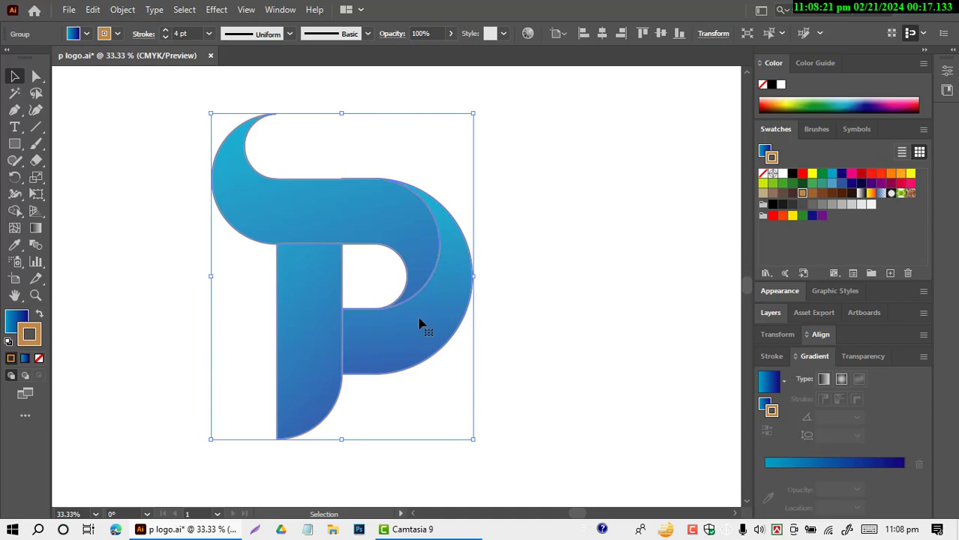
click(548, 277)
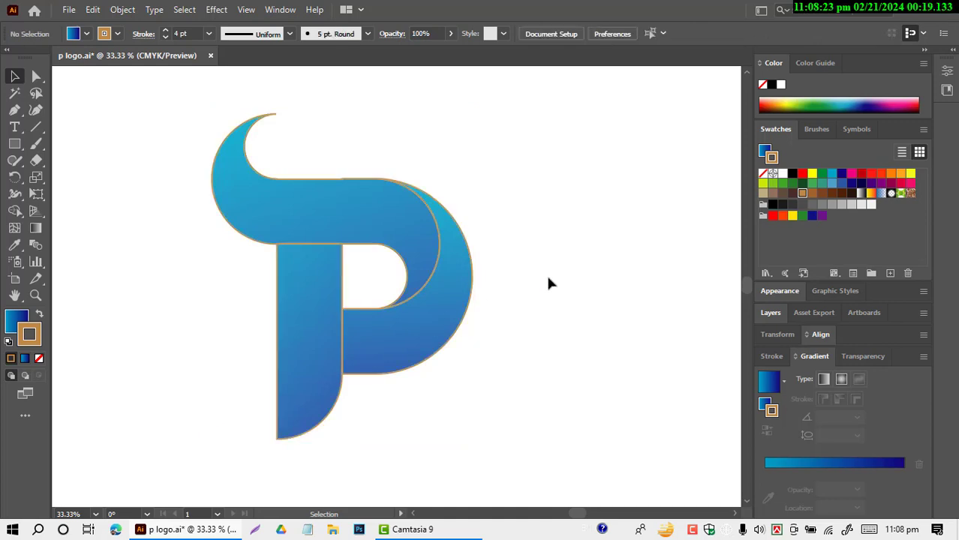
drag(104, 129, 500, 354)
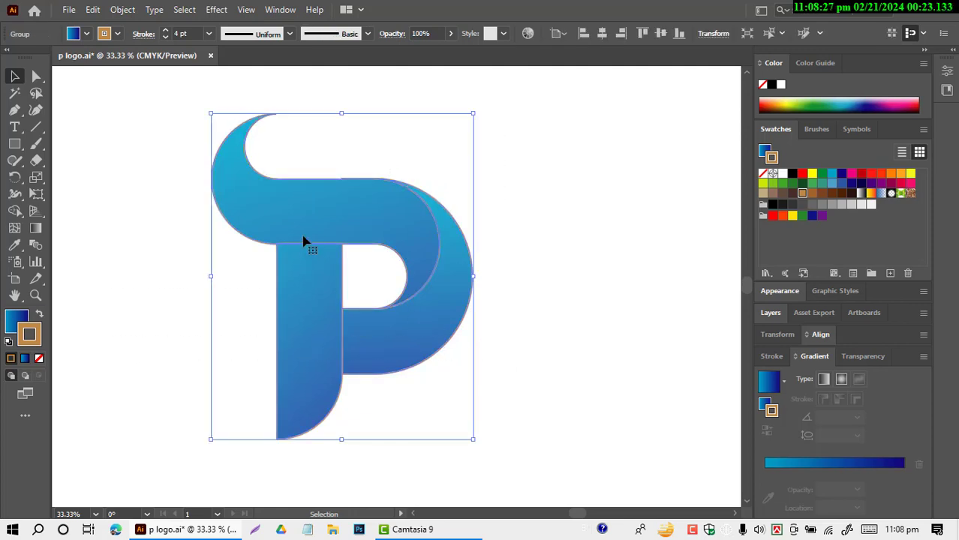
click(122, 202)
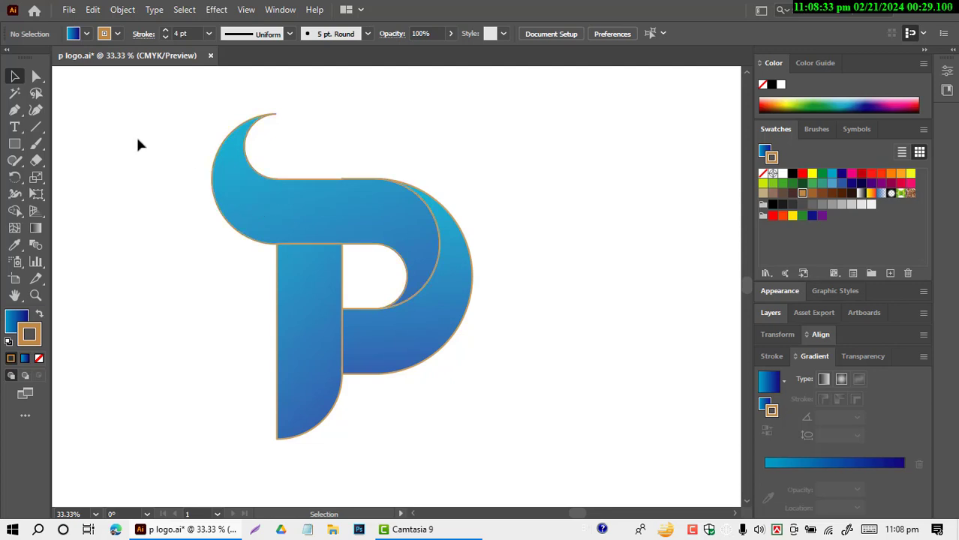
drag(135, 142, 534, 396)
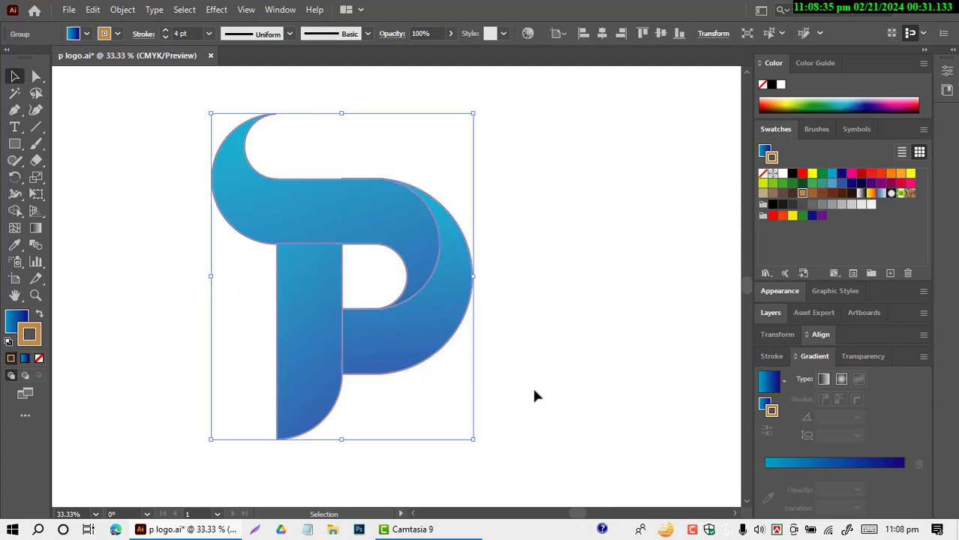
key(Delete)
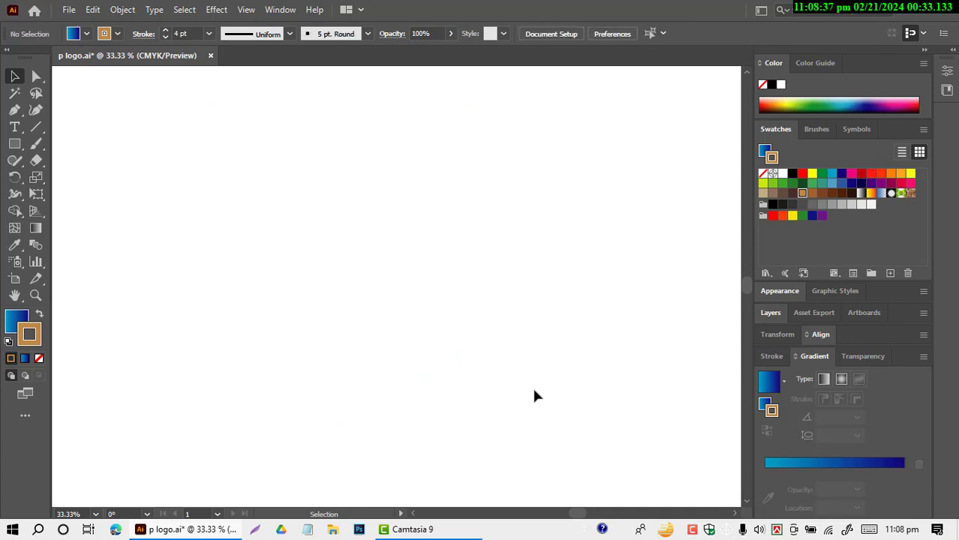
Step: Set the fill to None and the stroke colour to black for new shapes
click(86, 34)
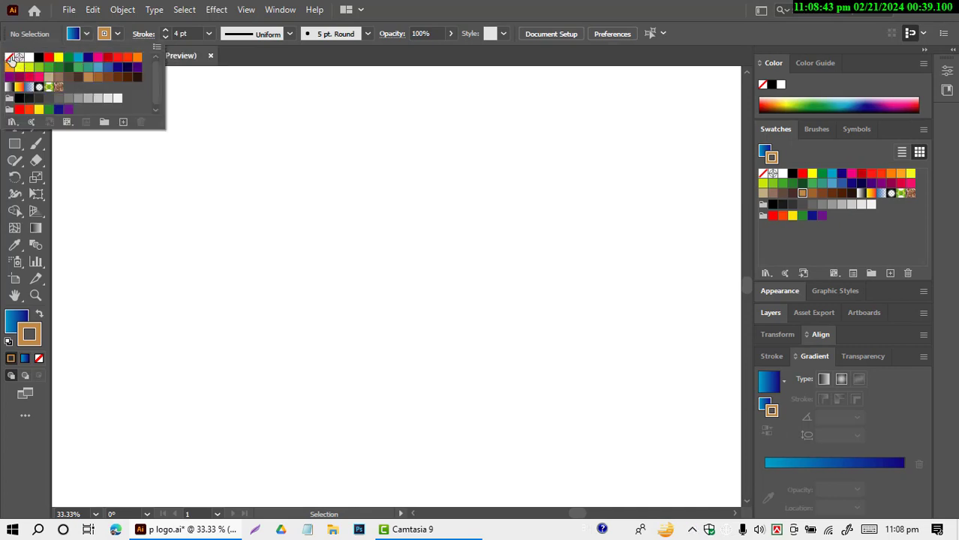
click(11, 60)
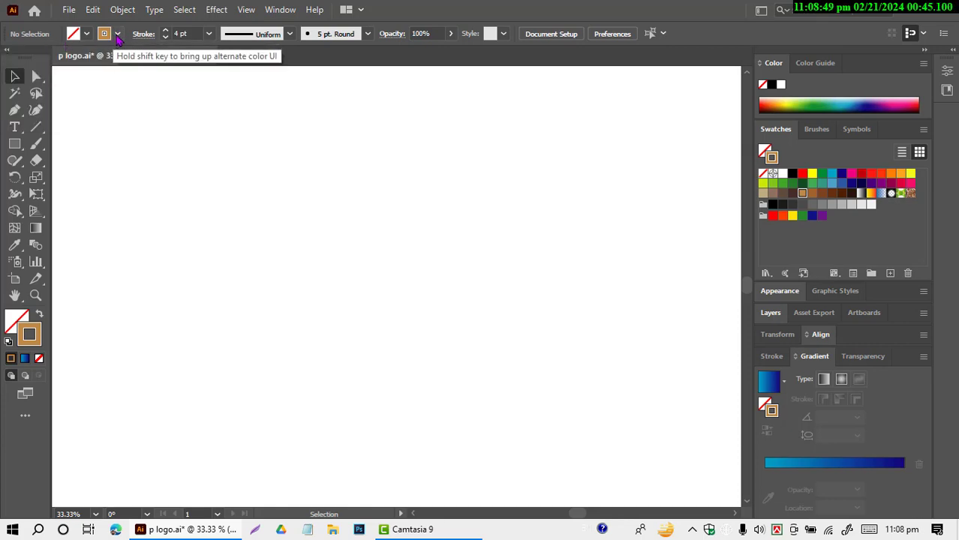
click(117, 34)
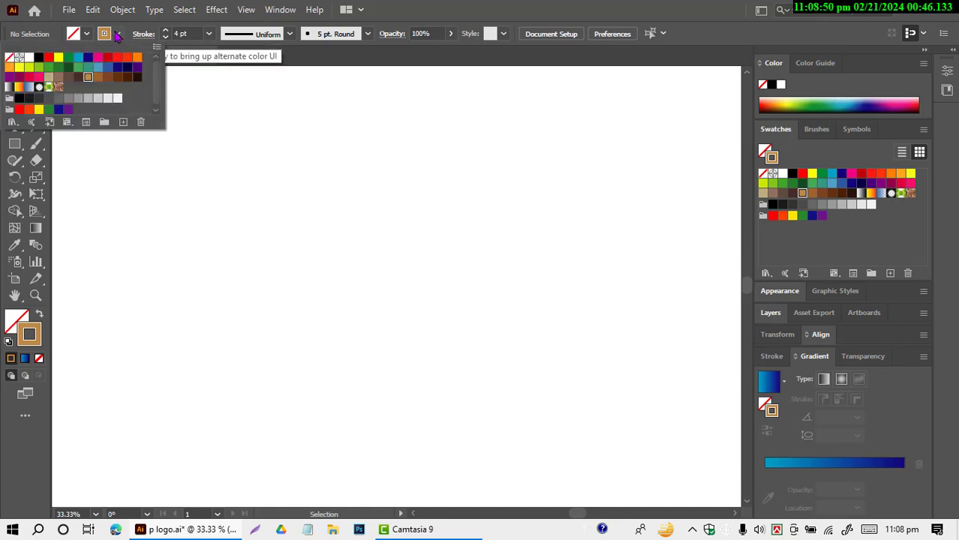
click(38, 57)
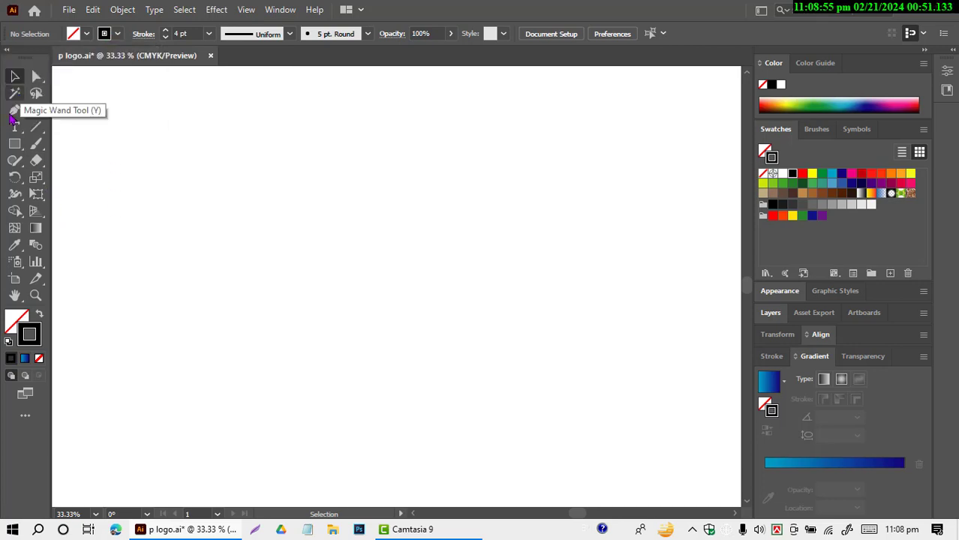
Step: Draw a 200 × 200 px circle and copy it twice straight down to form a vertical stack of three touching circles
click(14, 143)
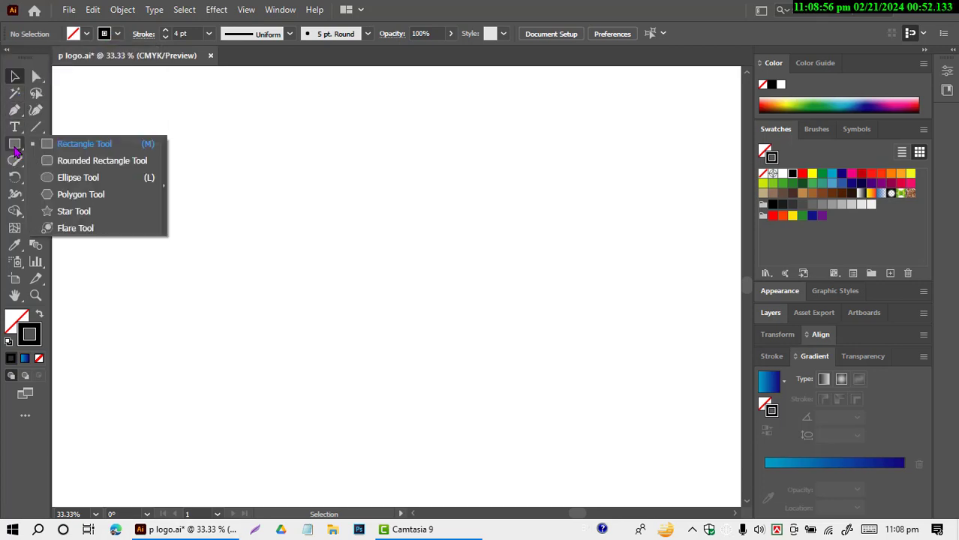
click(58, 183)
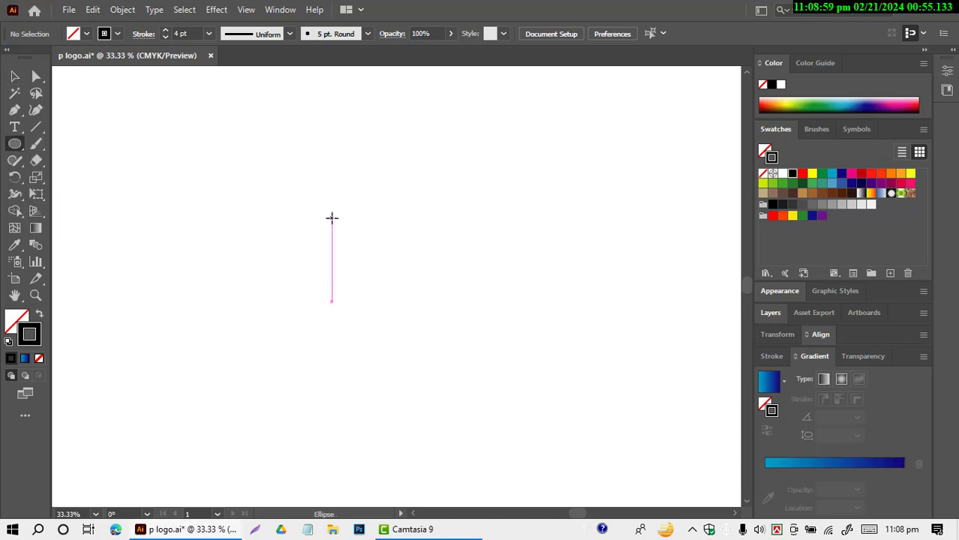
click(361, 224)
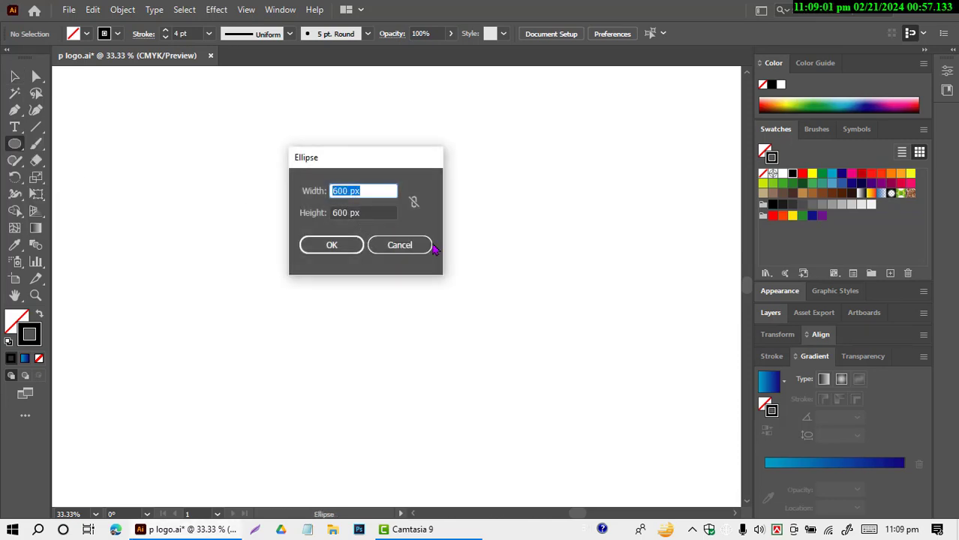
text(2)
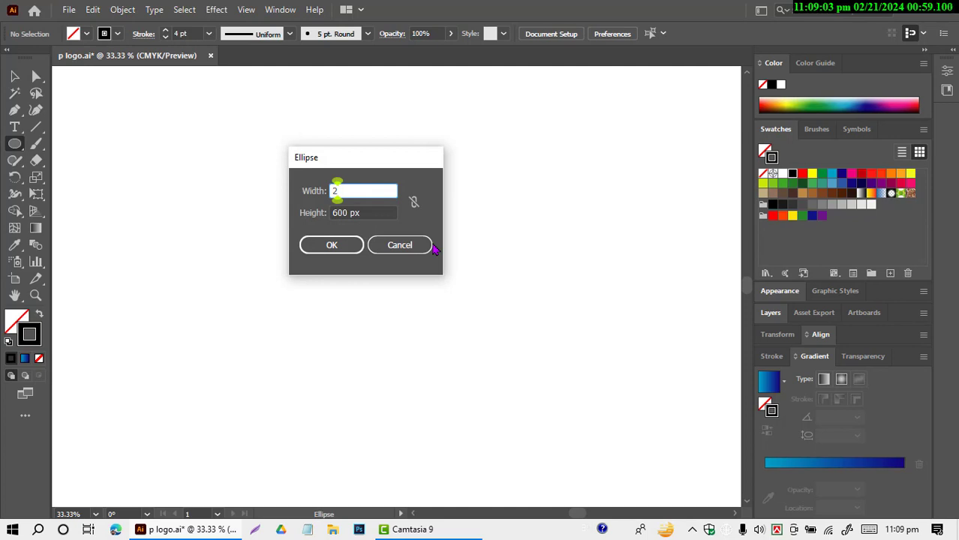
text(00)
key(Tab)
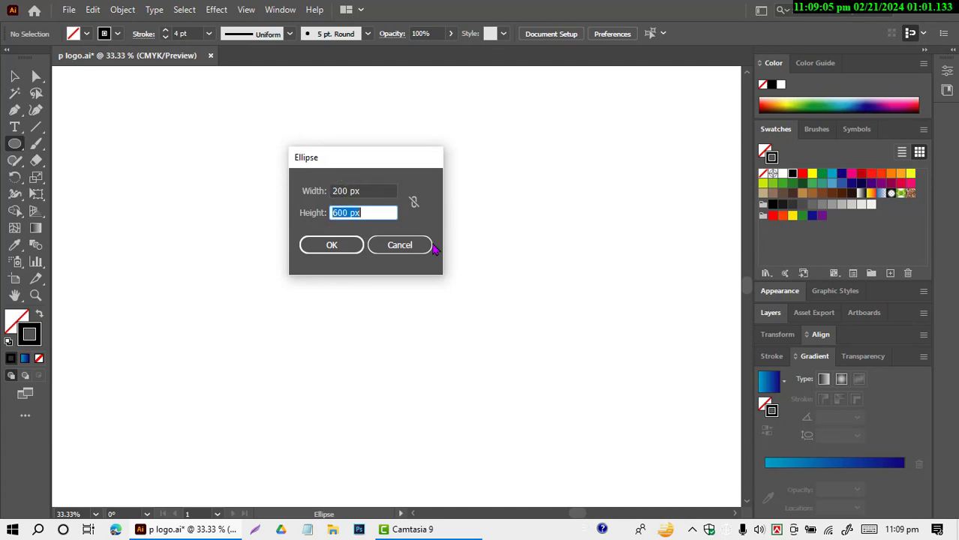
text(200)
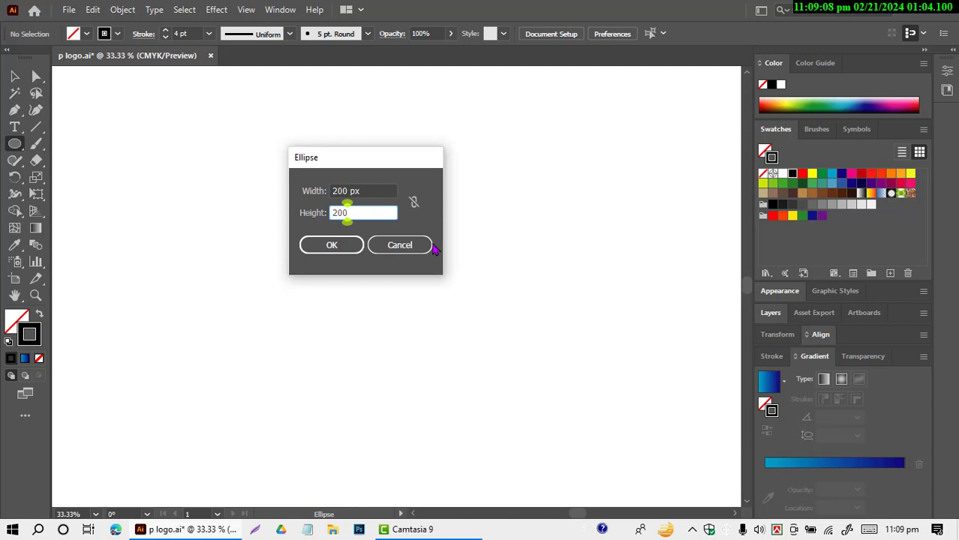
key(Return)
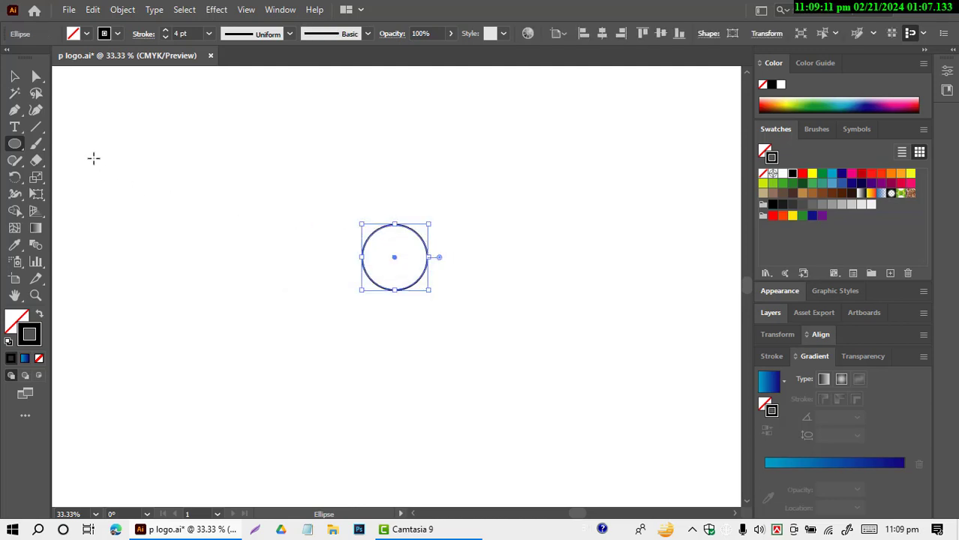
click(12, 76)
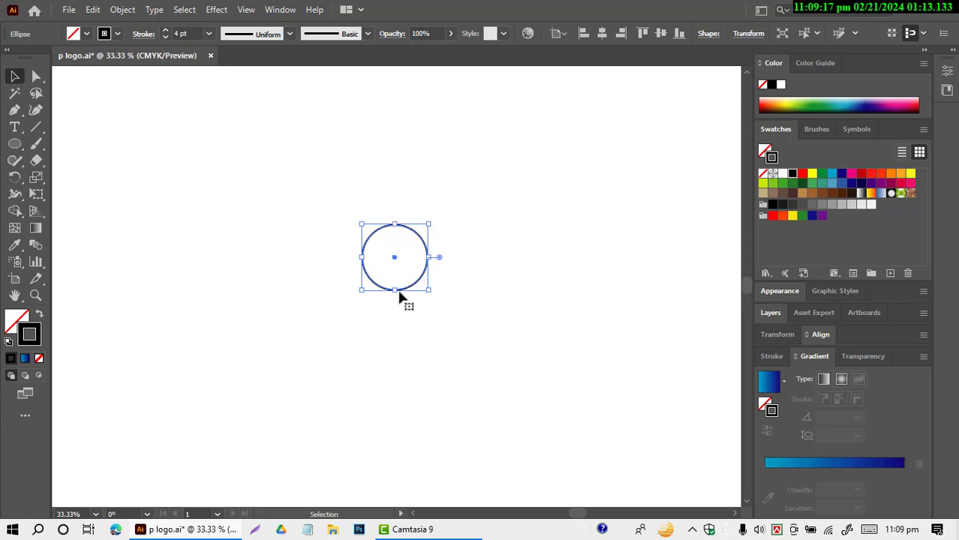
drag(395, 291, 401, 421)
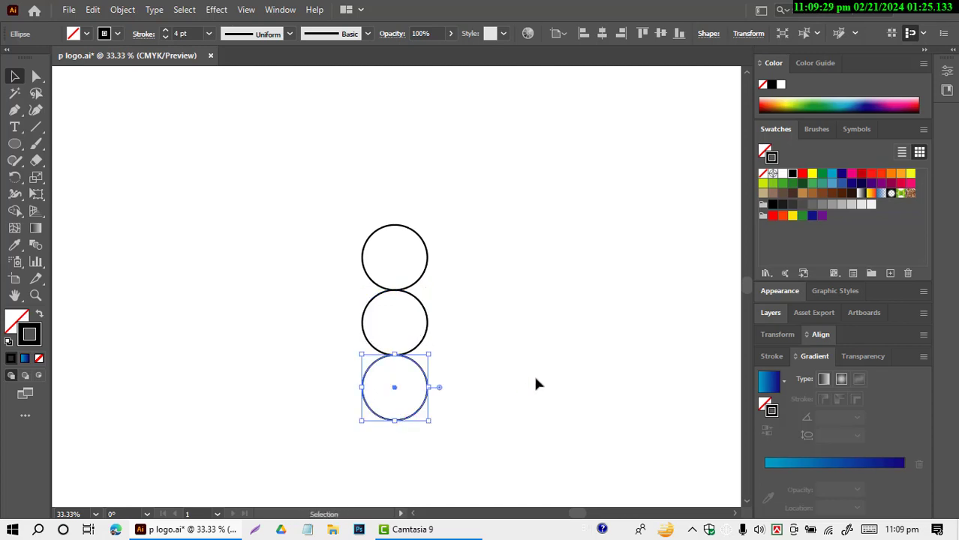
Step: Draw a 400 × 400 px circle with the Ellipse tool near the top of the circle stack
click(16, 144)
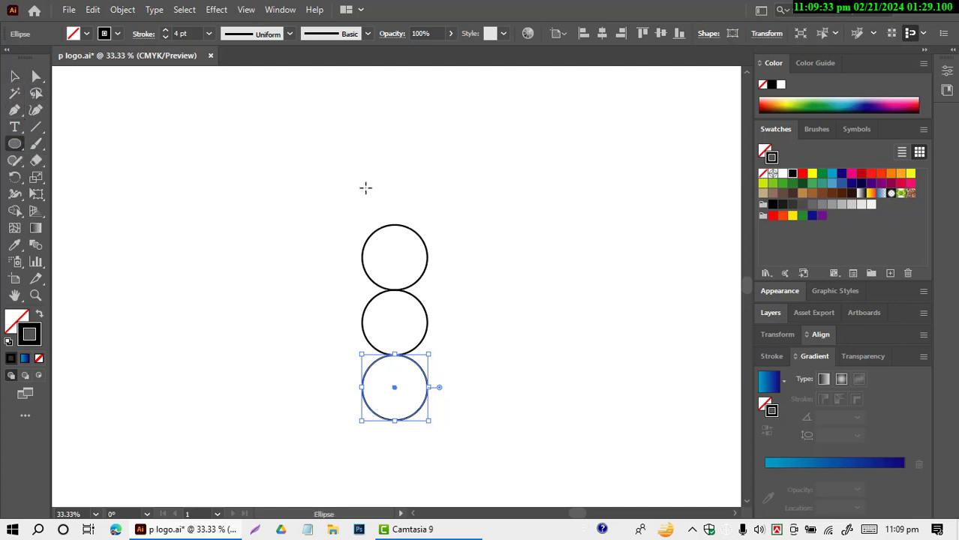
click(387, 223)
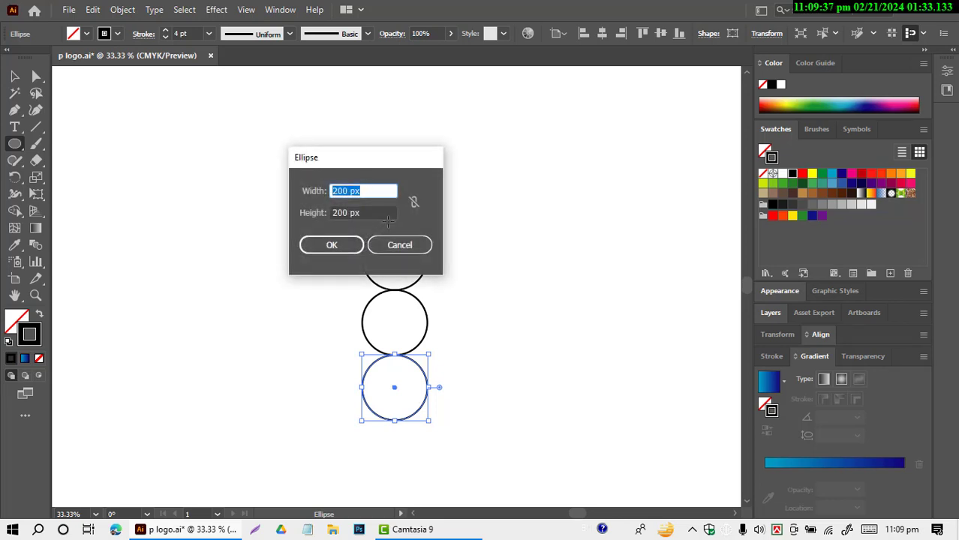
text(4)
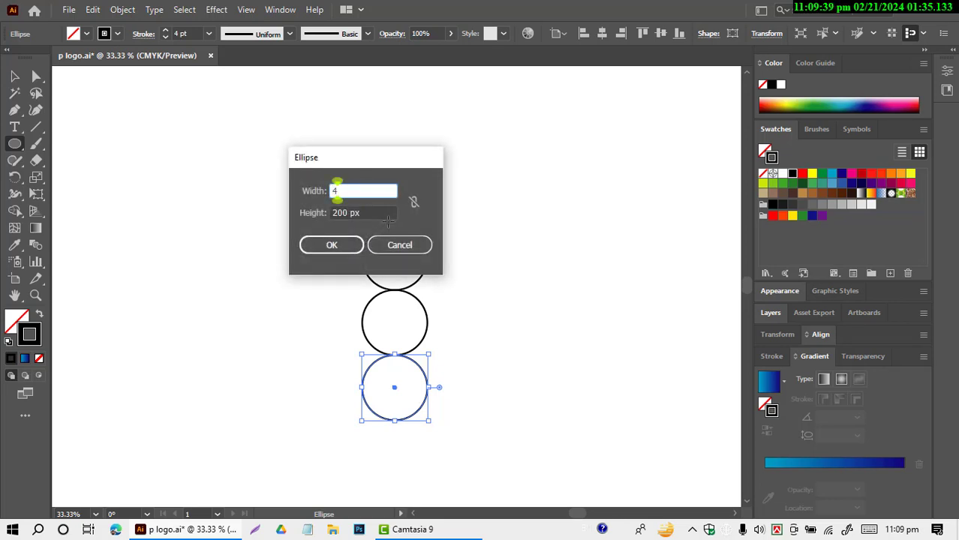
text(00)
key(Tab)
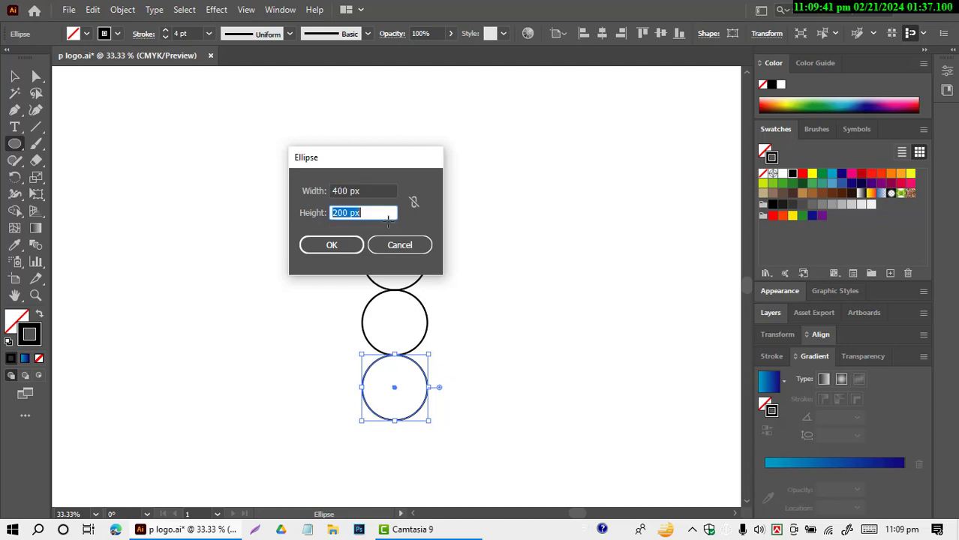
text(400)
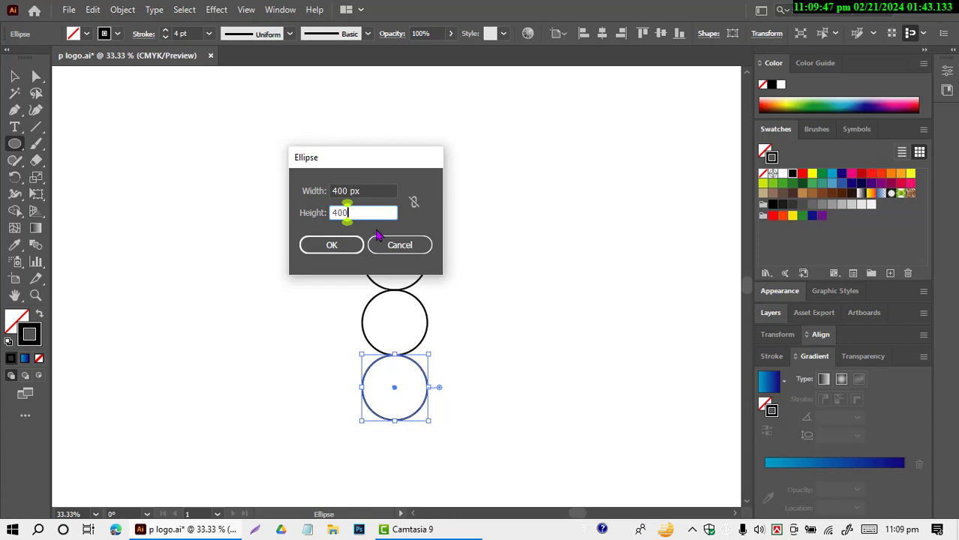
click(330, 246)
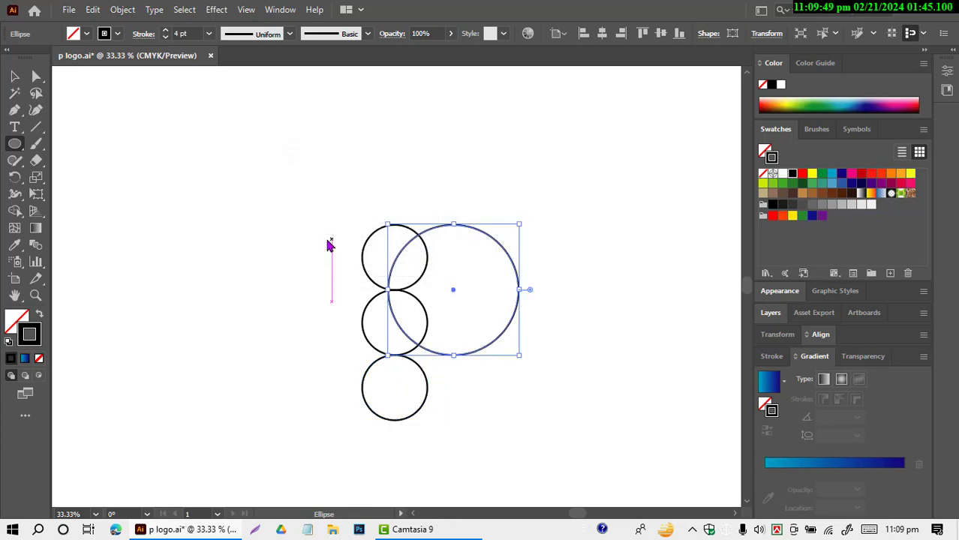
Step: Move the 400 px circle around the upper two small circles, then place a copy directly below it around the third
click(14, 76)
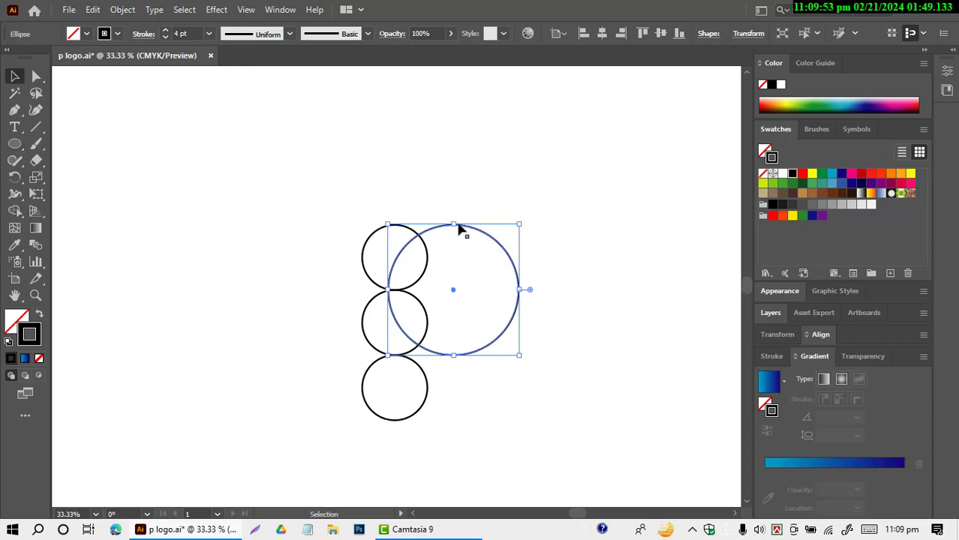
drag(464, 228, 405, 228)
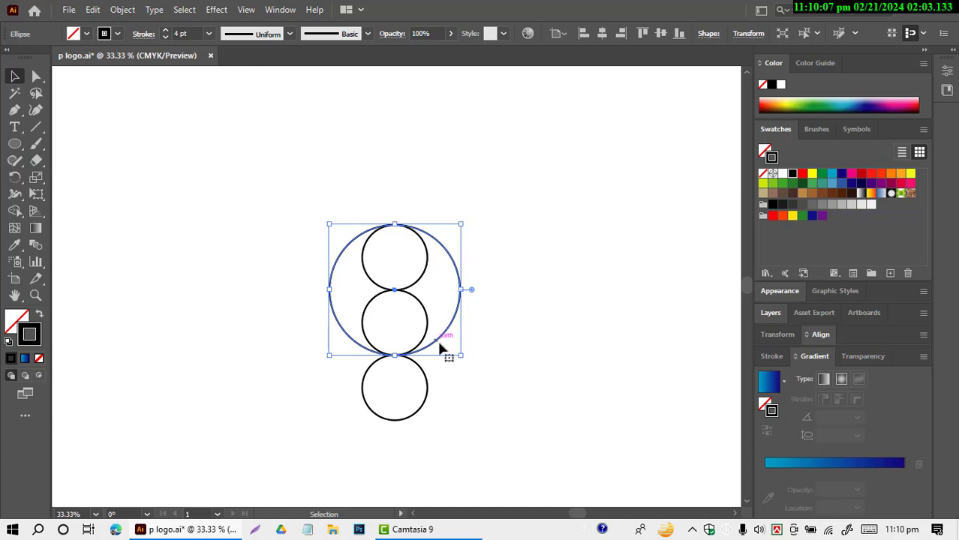
drag(440, 349, 443, 468)
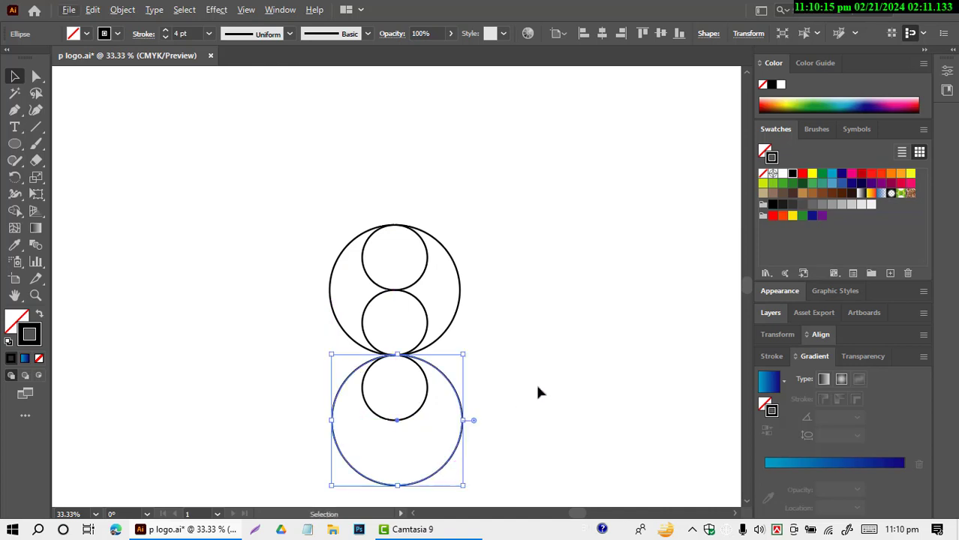
click(540, 378)
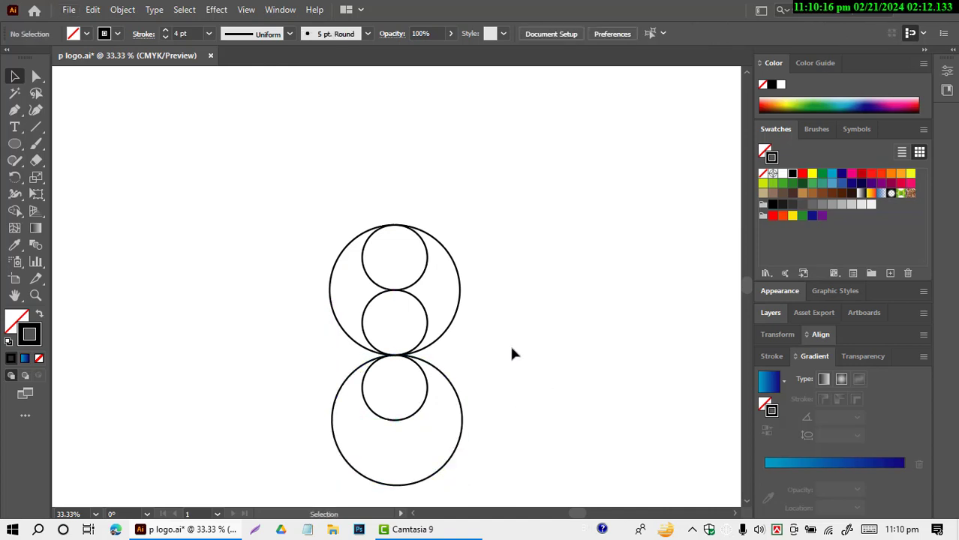
Step: Draw a 600 × 600 px circle with the Ellipse tool, starting just above the circle stack
click(15, 143)
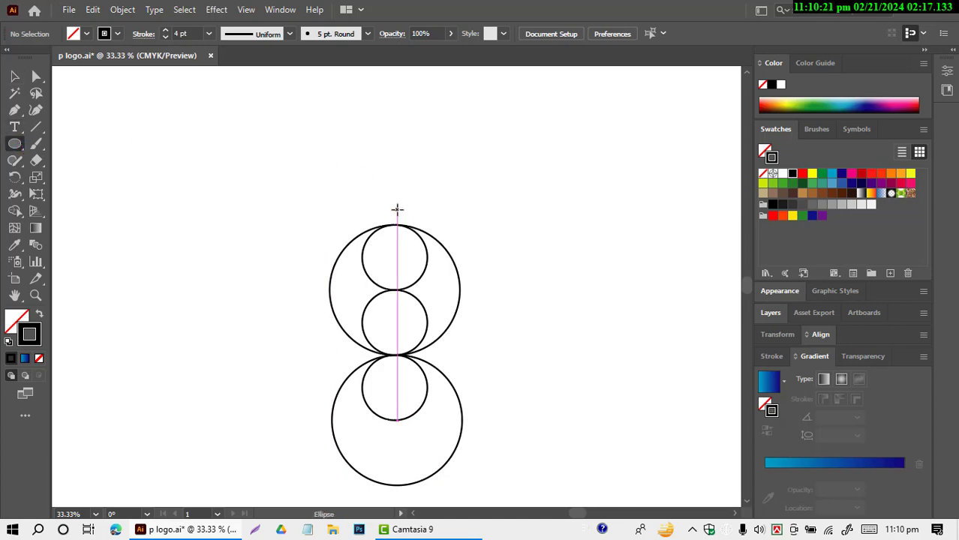
click(396, 211)
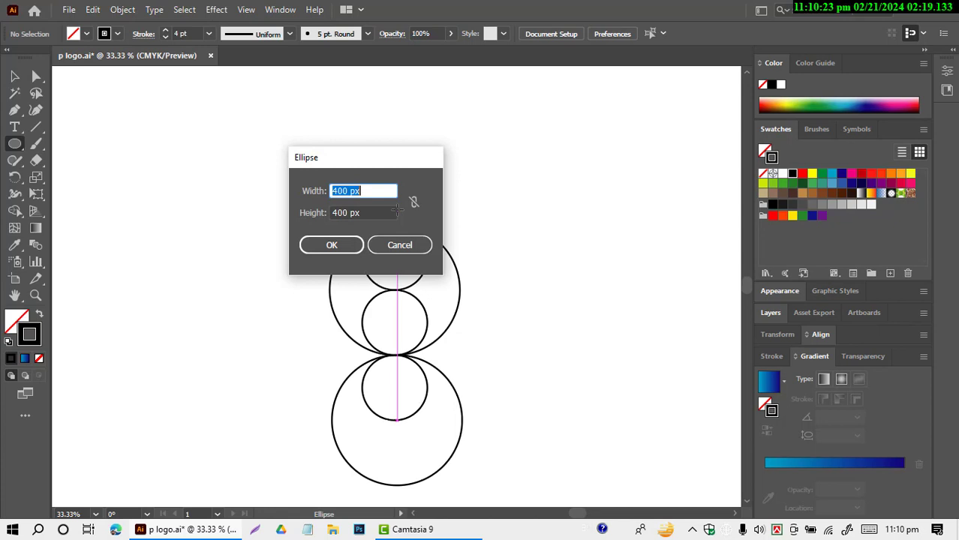
text(6)
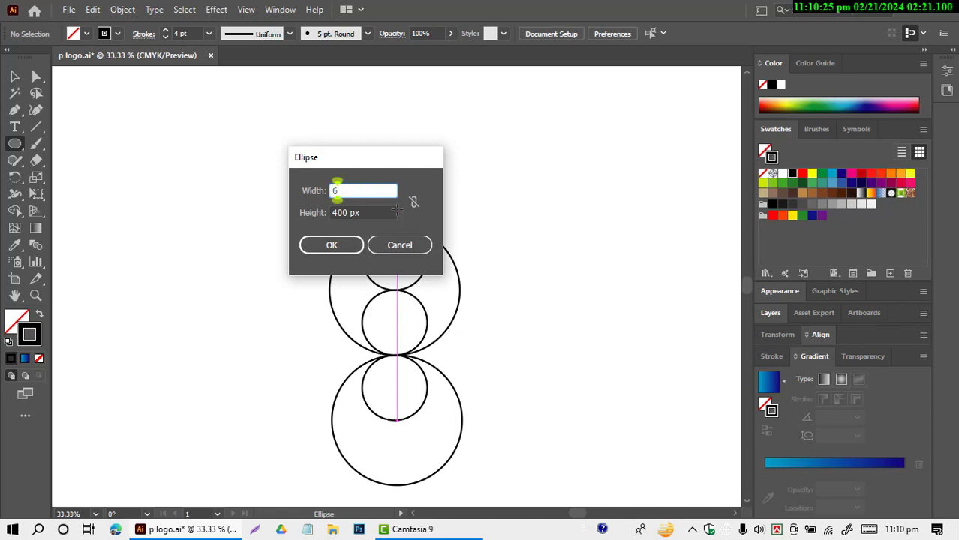
text(00)
key(Tab)
text(6)
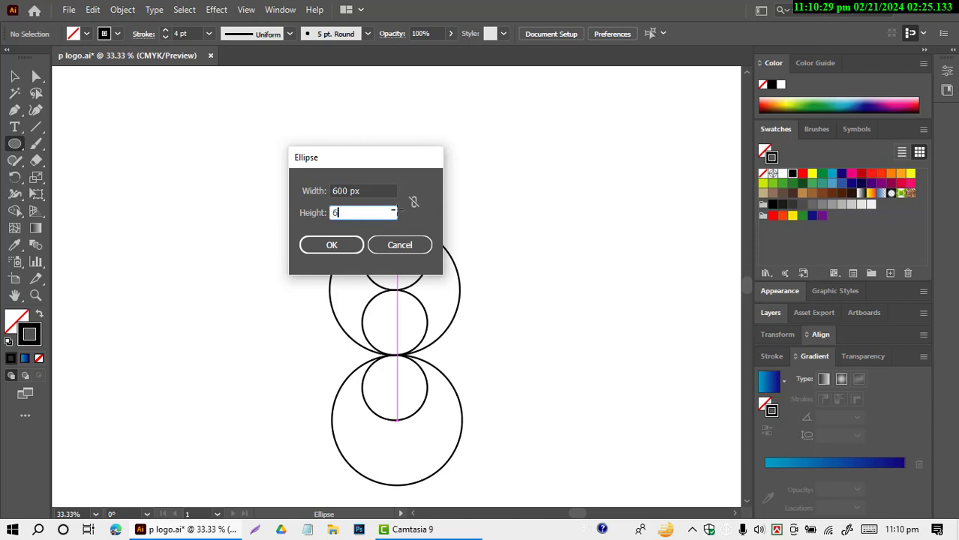
text(00)
click(328, 248)
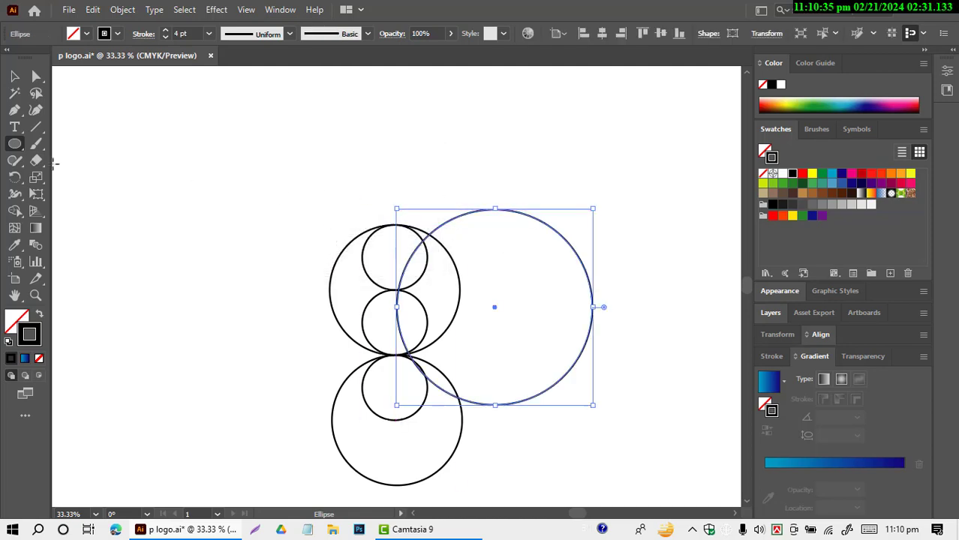
click(14, 75)
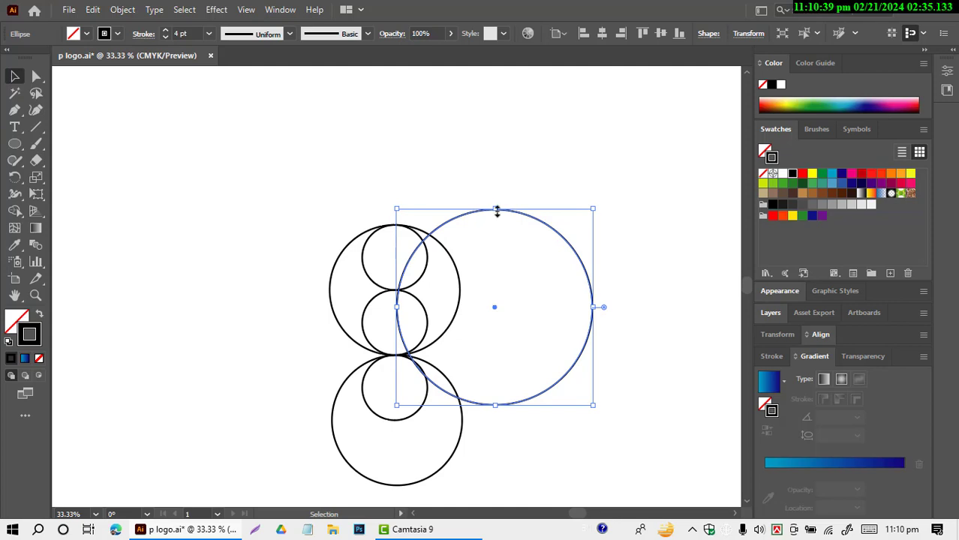
Step: Move the 600 px circle around the three small circles so it touches the top of the first and the bottom of the third
drag(527, 215, 425, 237)
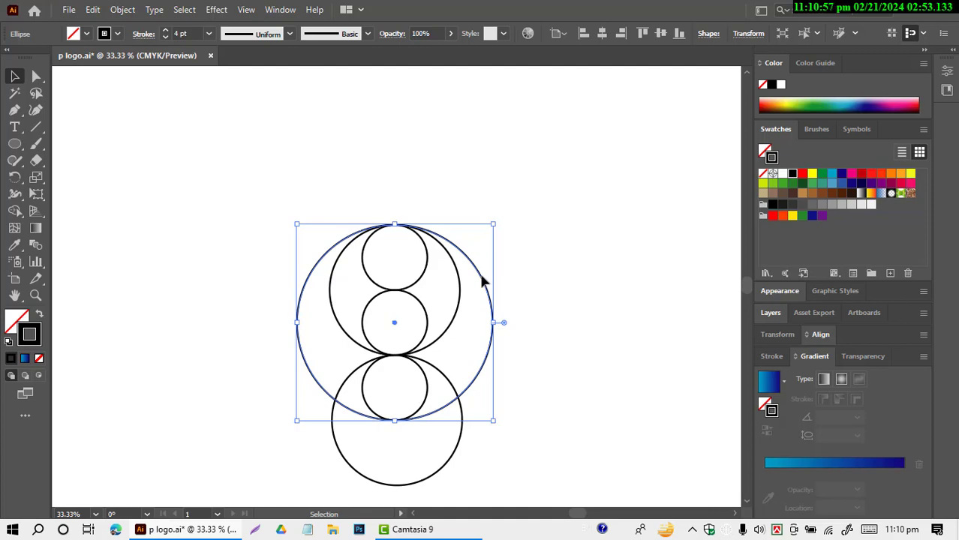
click(525, 245)
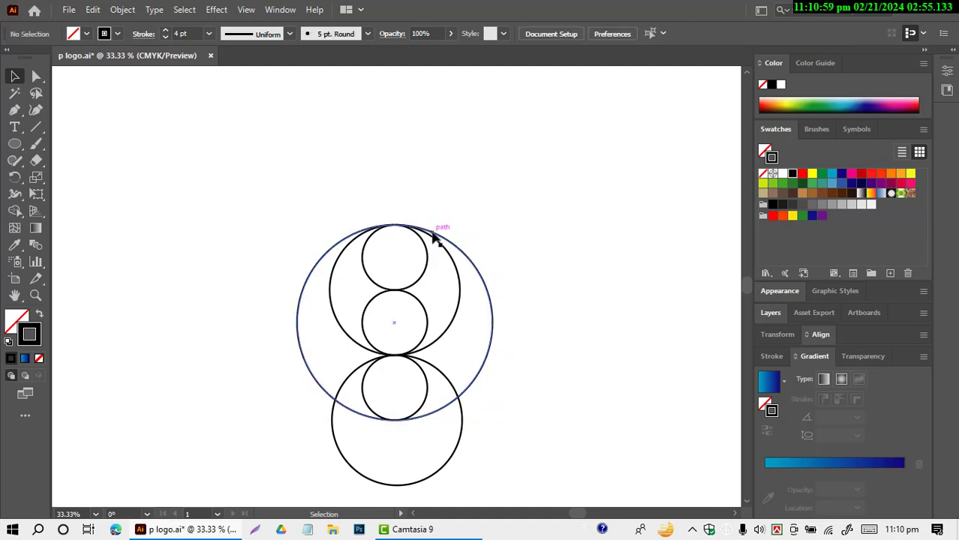
mouse_move(436, 234)
mouse_down()
mouse_move(439, 205)
mouse_move(439, 236)
mouse_up()
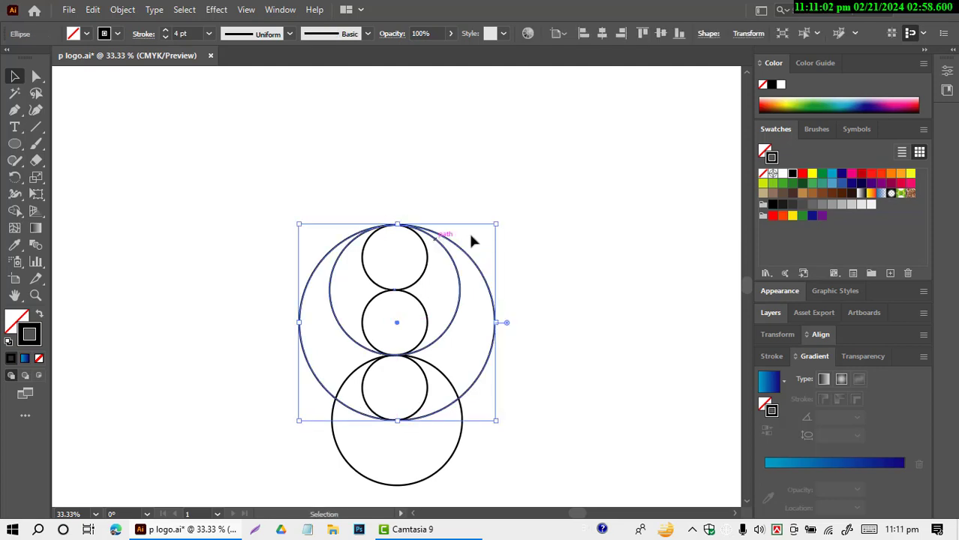
click(556, 232)
scroll(400, 239, up, 8)
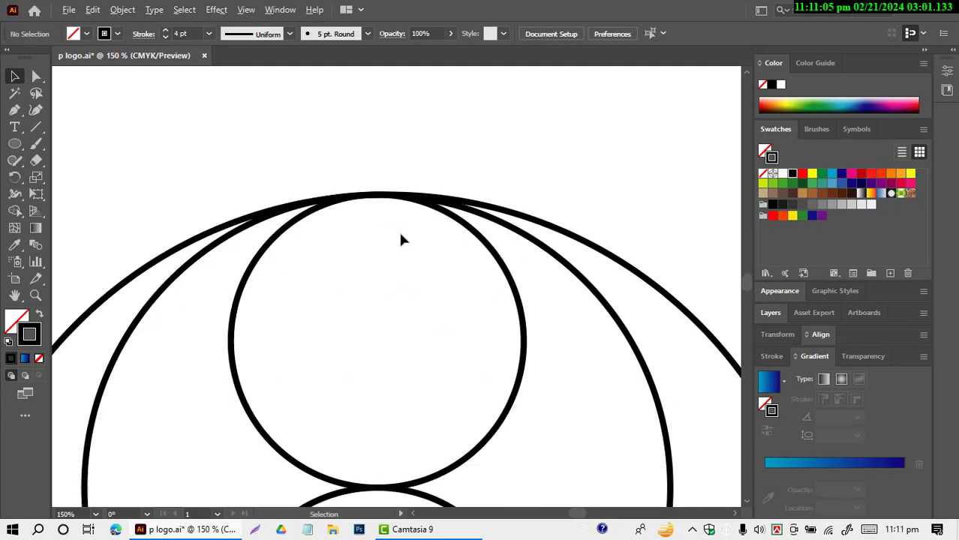
scroll(400, 235, down, 11)
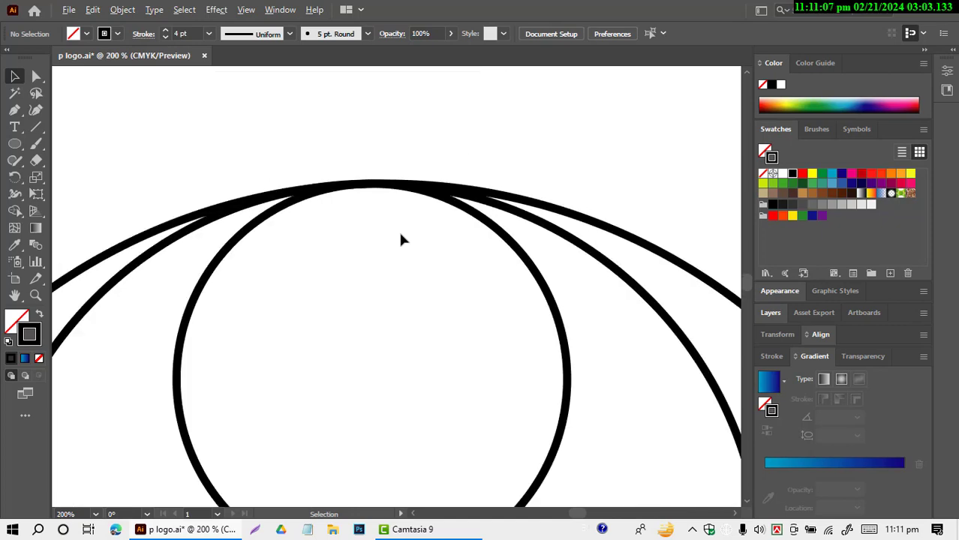
scroll(590, 300, up, 2)
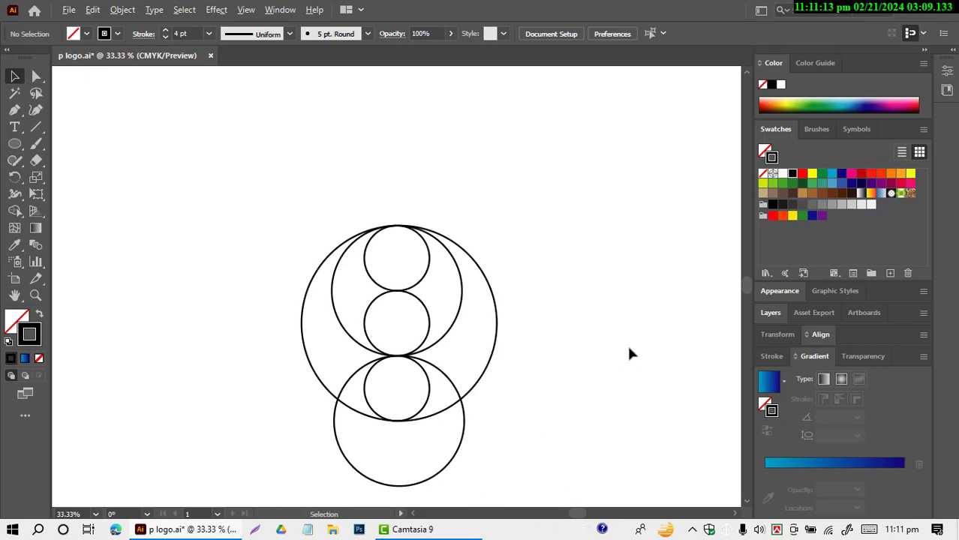
Step: Draw an 800 × 200 px rectangle and move it clear of the circles, to their upper left
click(15, 143)
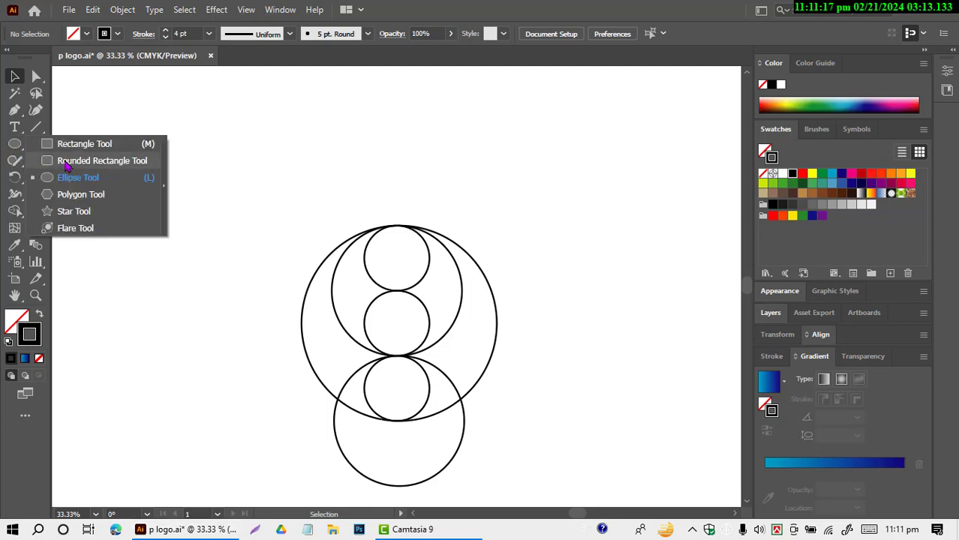
click(114, 144)
click(337, 165)
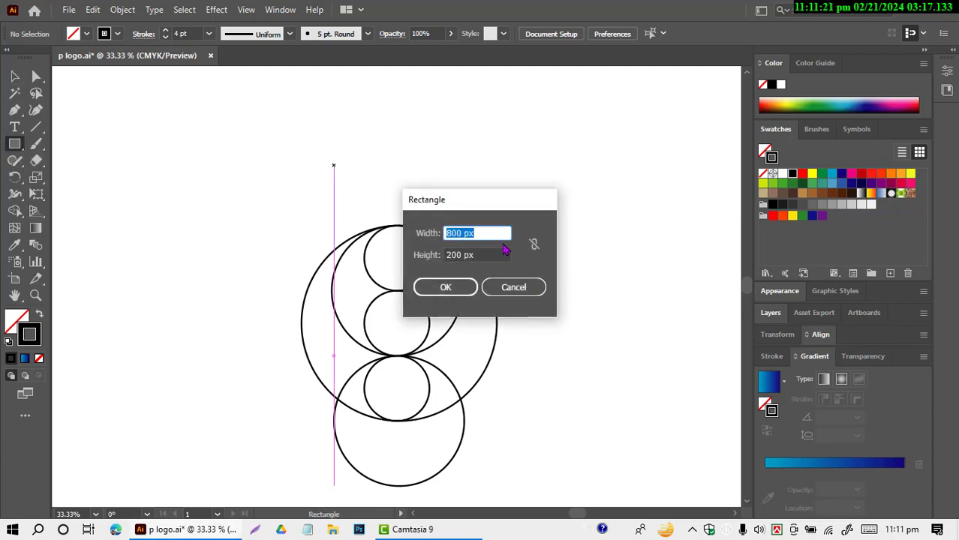
click(450, 290)
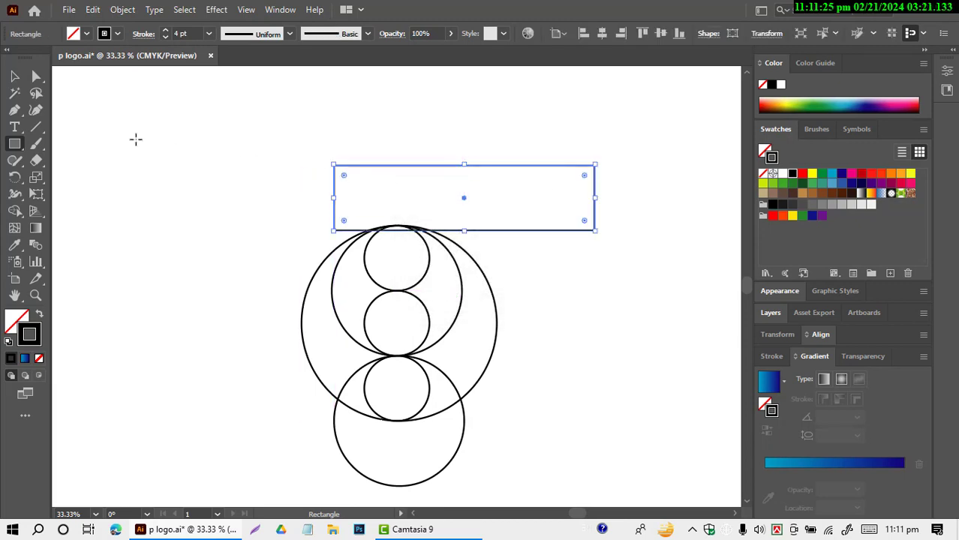
click(14, 76)
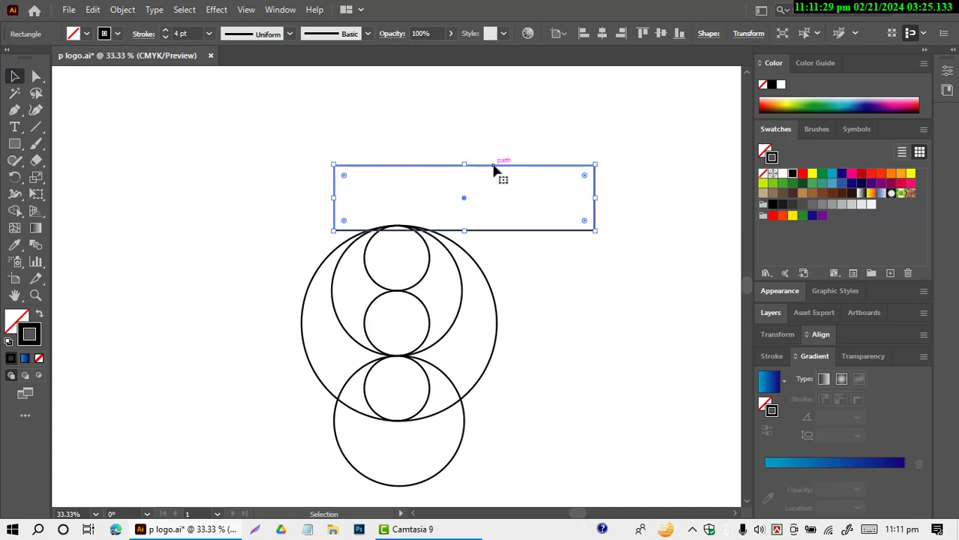
drag(492, 171, 194, 102)
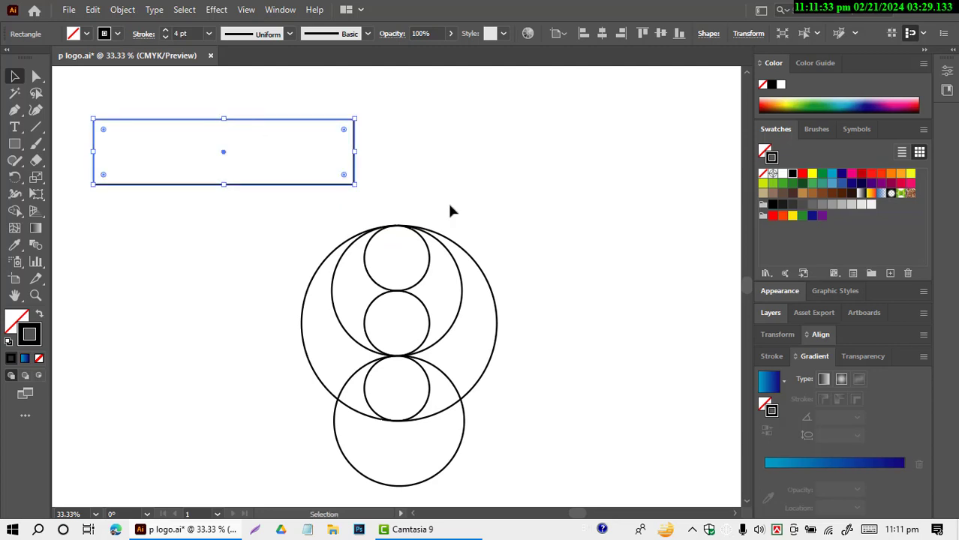
Step: Align all the circles to one another by their horizontal centres
drag(447, 201, 311, 473)
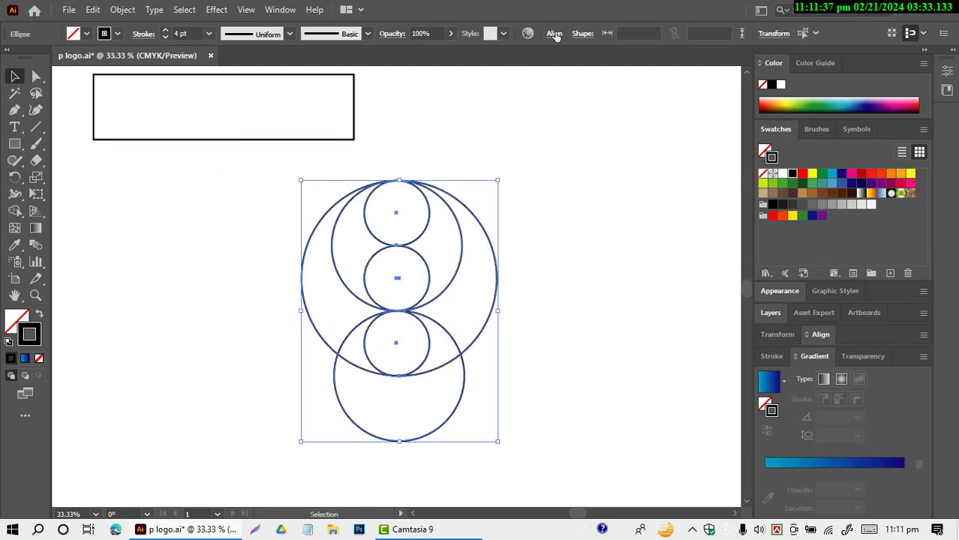
click(553, 33)
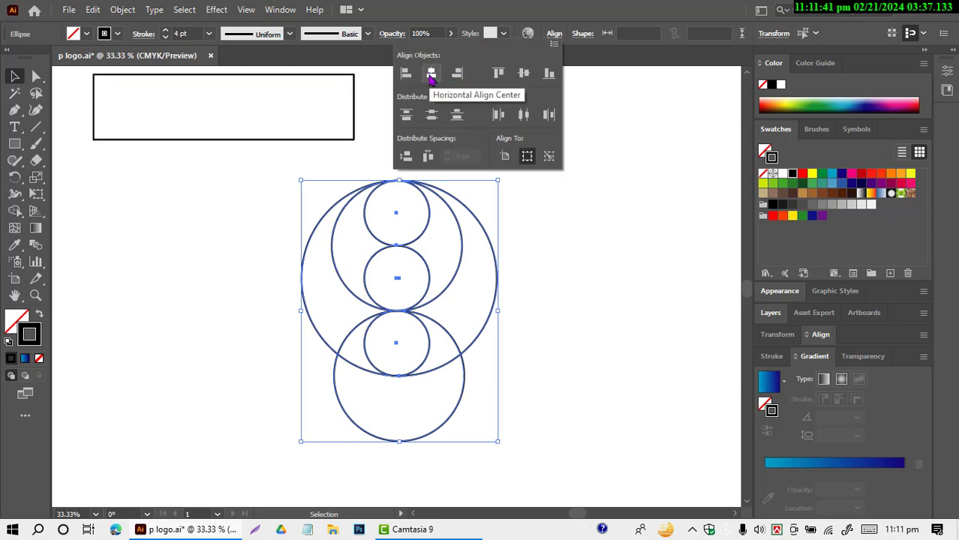
click(431, 75)
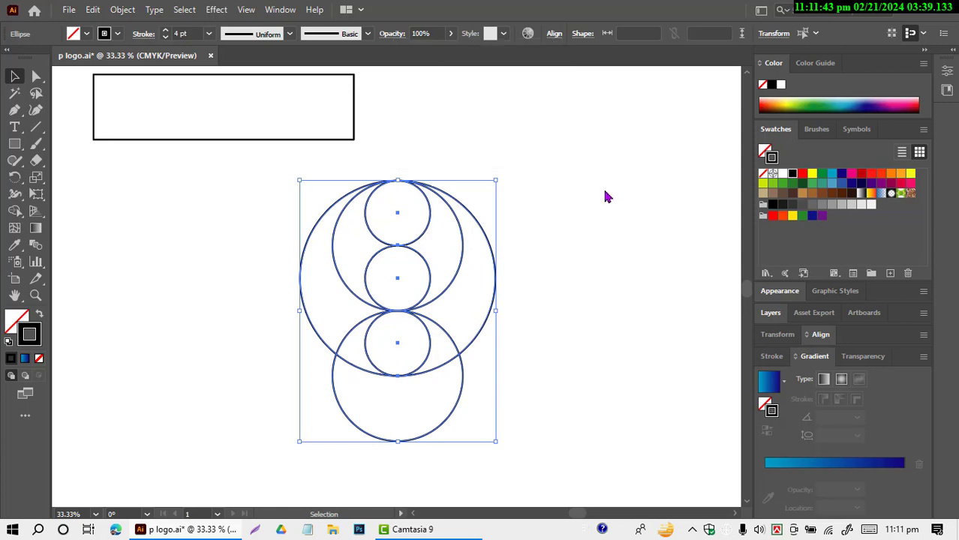
Step: Place the rectangle over the top small circle, flush with the 600 px circle's left edge, and copy it over the third circle and below the grid
drag(254, 76, 461, 183)
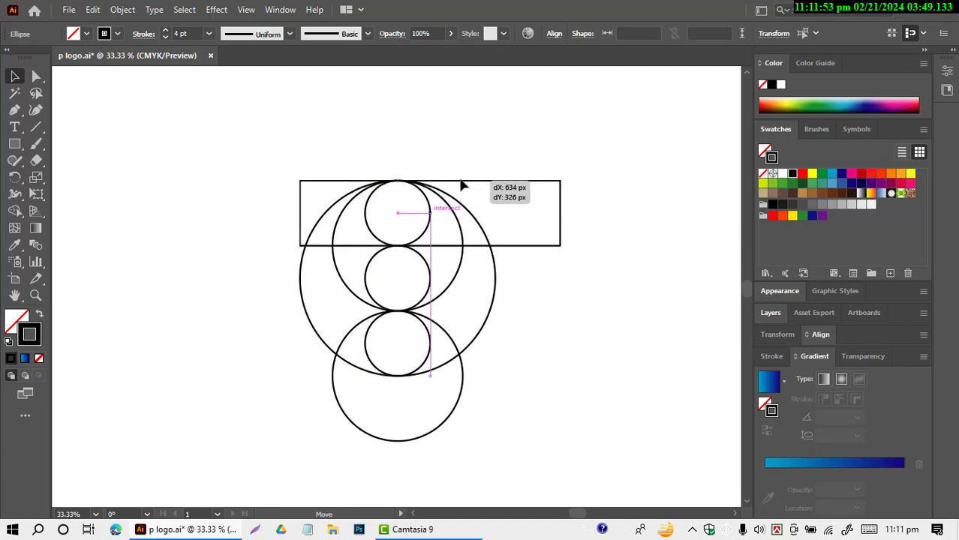
drag(461, 185, 461, 184)
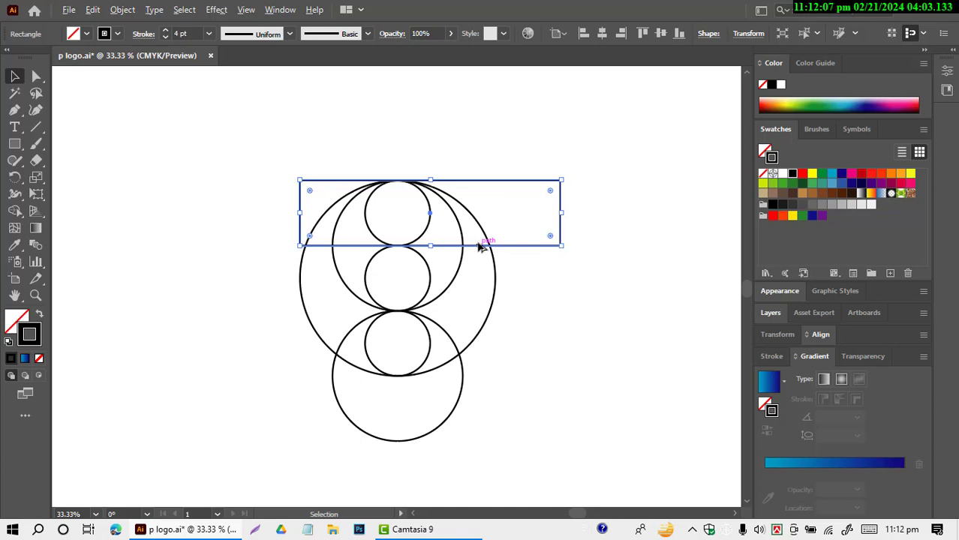
drag(479, 247, 508, 431)
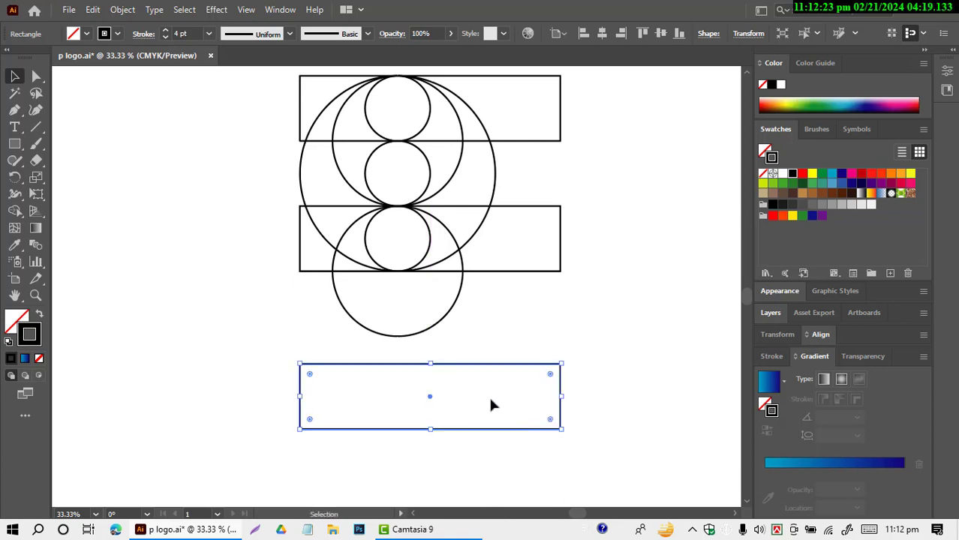
Step: Rotate the lowest rectangle 90° and move it upright against the left ends of the two horizontal rectangles, flush with their top edge
right_click(491, 405)
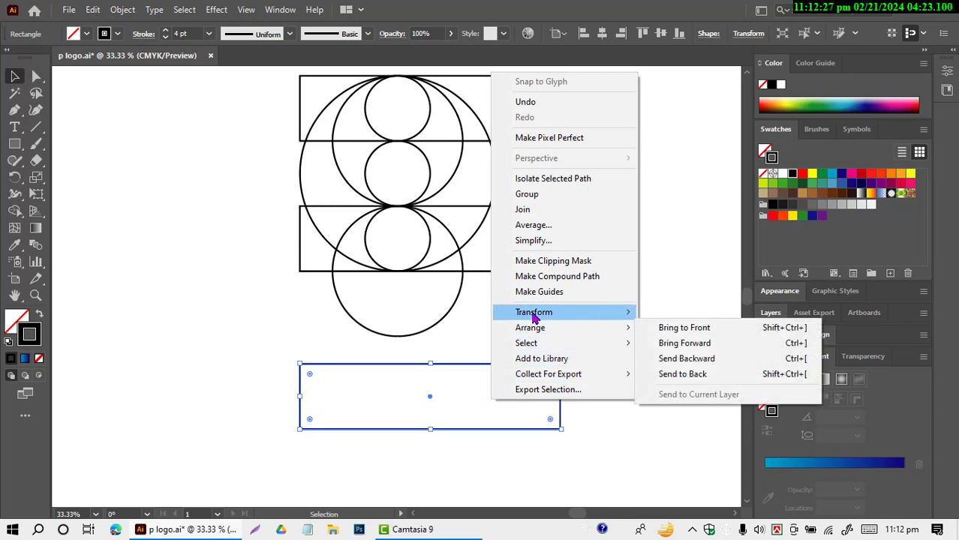
mouse_move(534, 318)
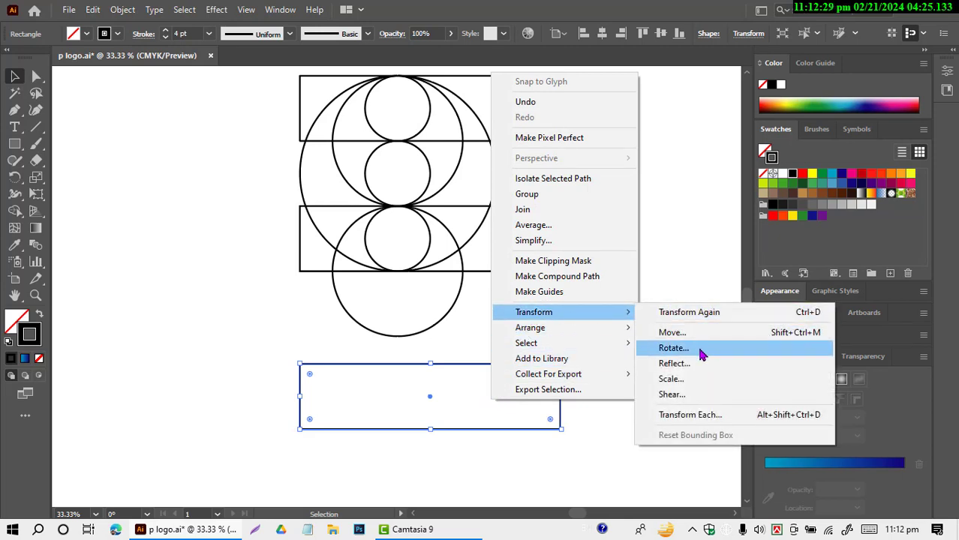
click(700, 354)
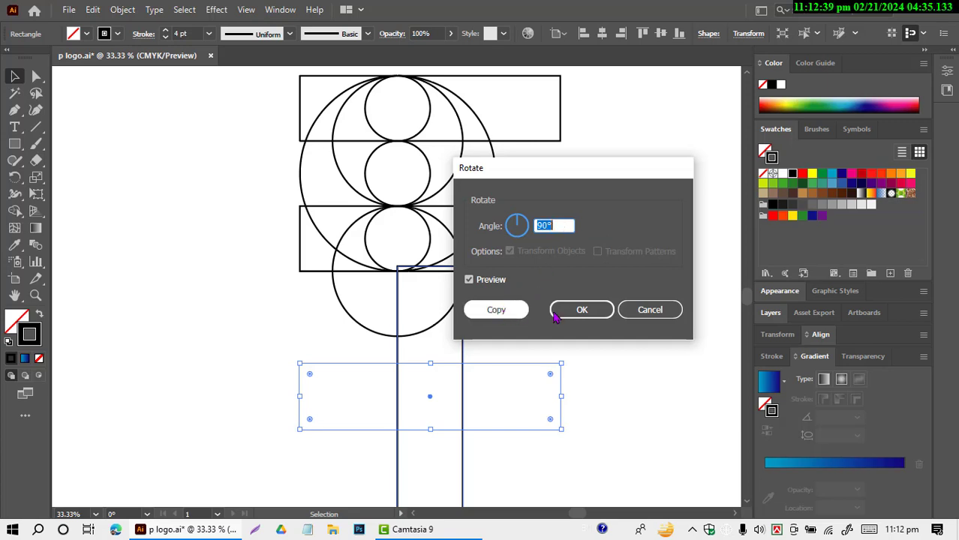
click(581, 310)
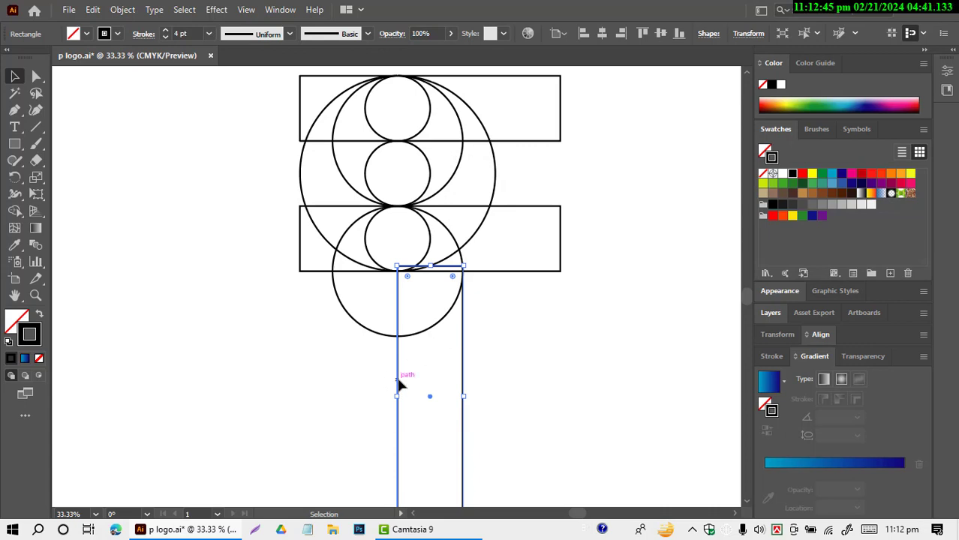
drag(398, 384, 299, 192)
scroll(525, 355, up, 2)
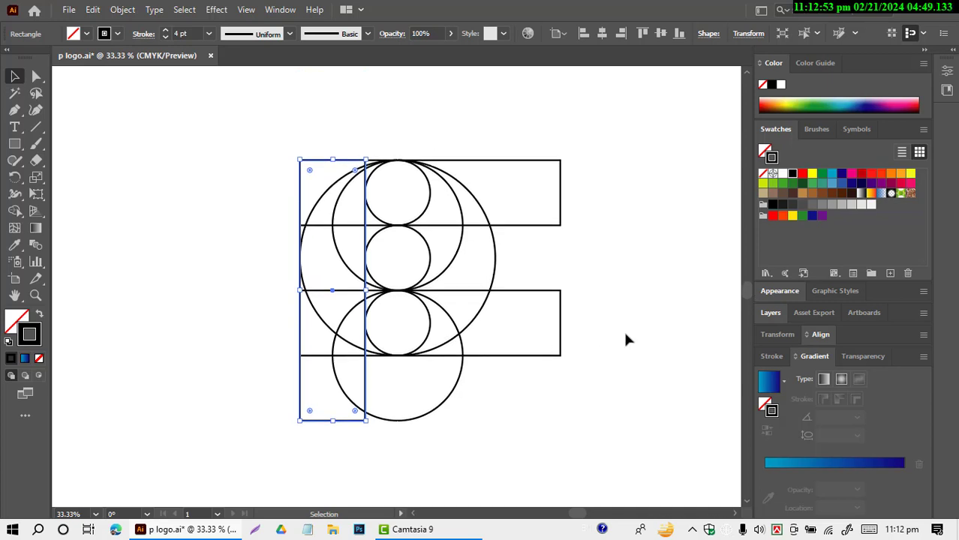
click(182, 224)
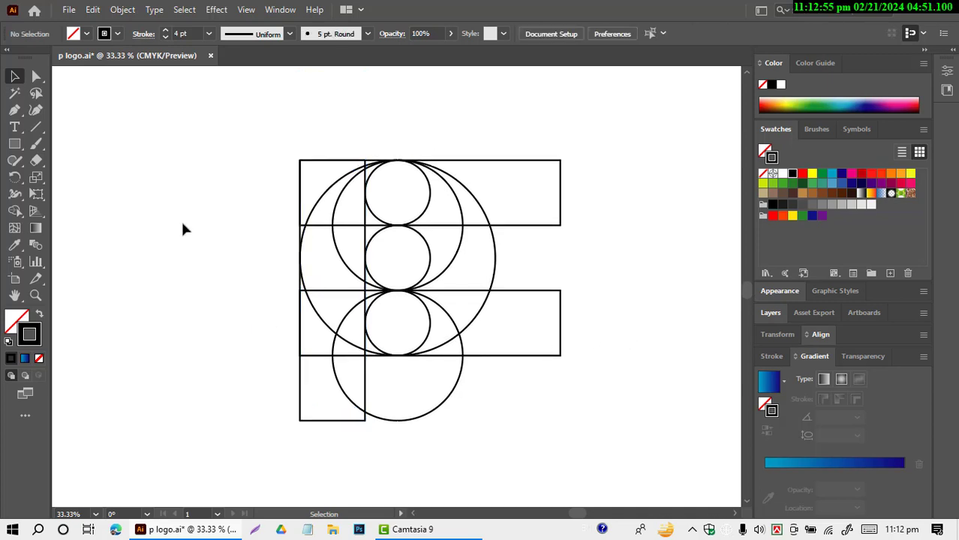
Step: Move the top 200 px circle and the upper 400 px circle together up and left, over the upper-left corner of the rectangles
scroll(311, 166, up, 6)
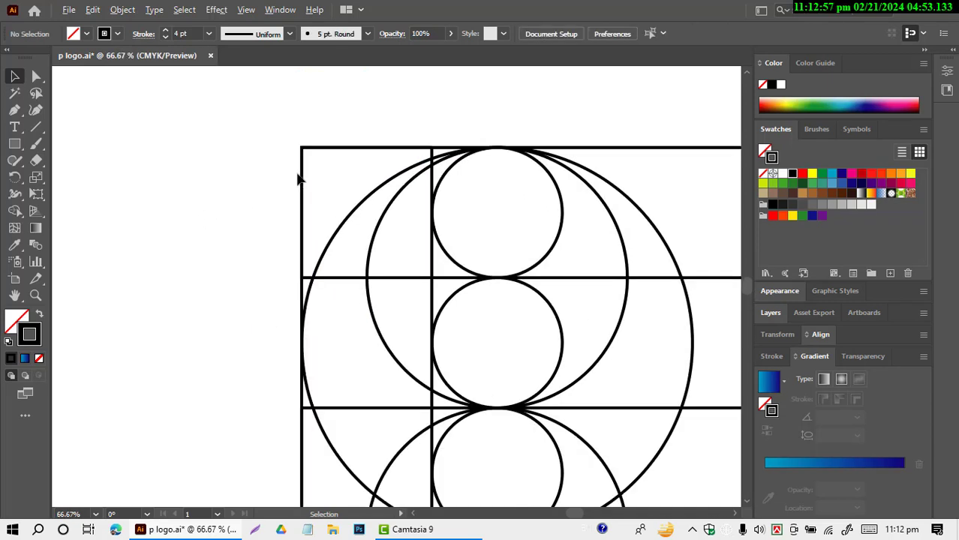
scroll(312, 167, down, 4)
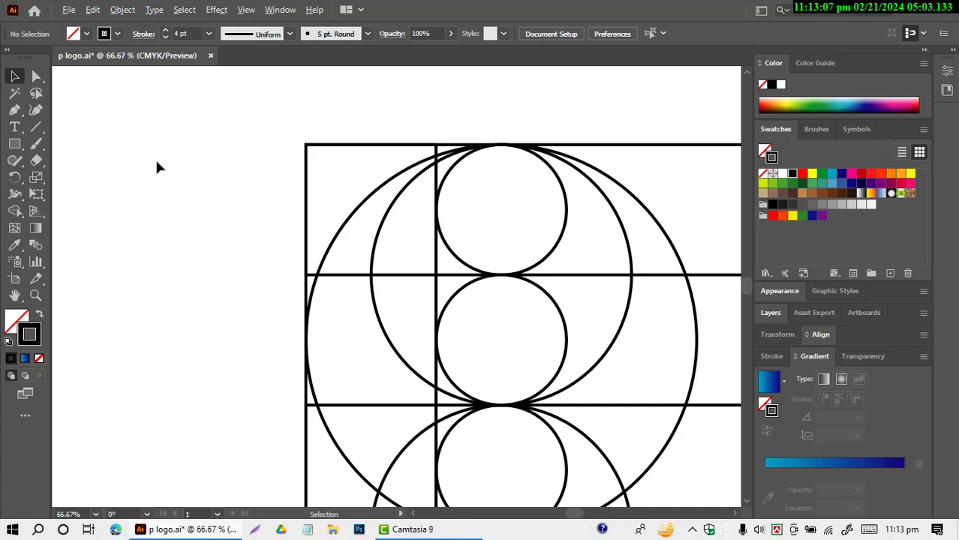
click(449, 178)
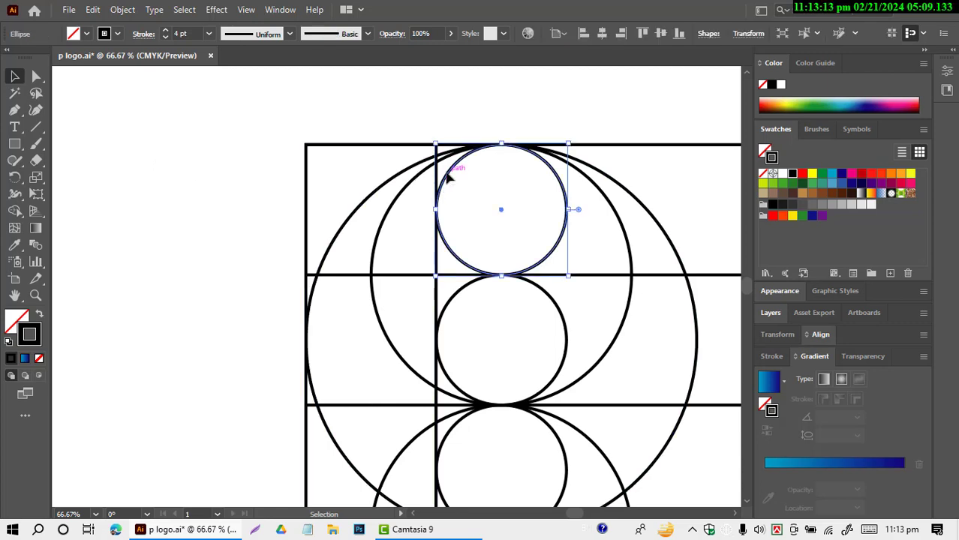
shift+click(583, 184)
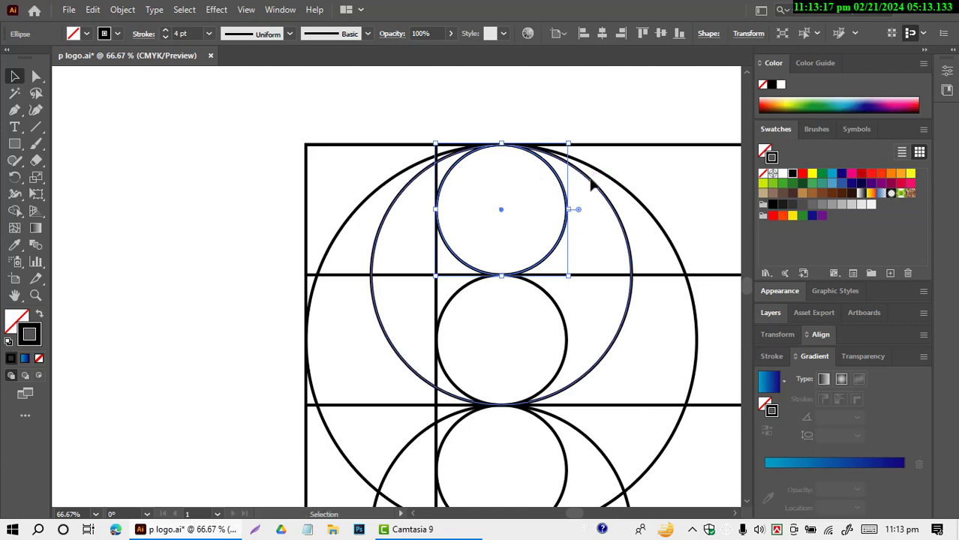
shift+click(592, 187)
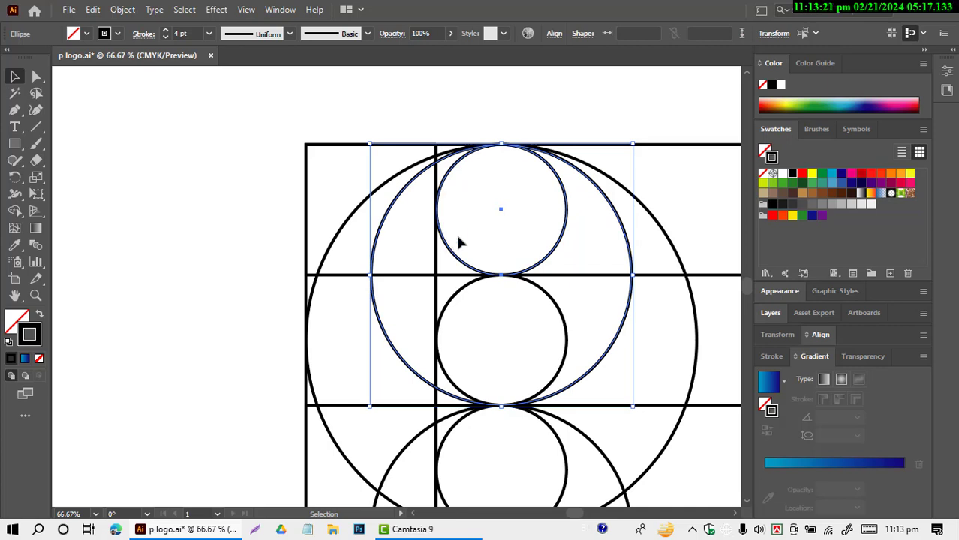
scroll(459, 241, down, 3)
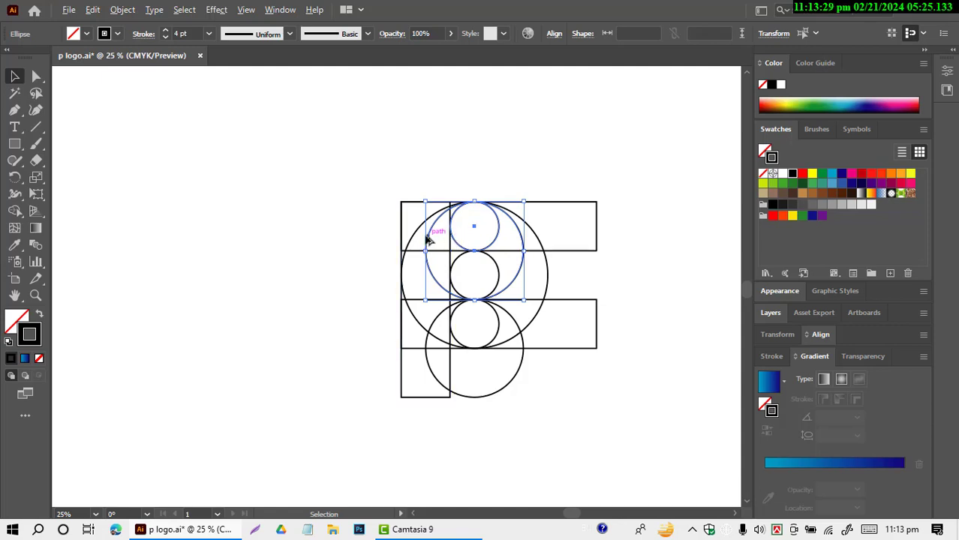
drag(428, 239, 367, 193)
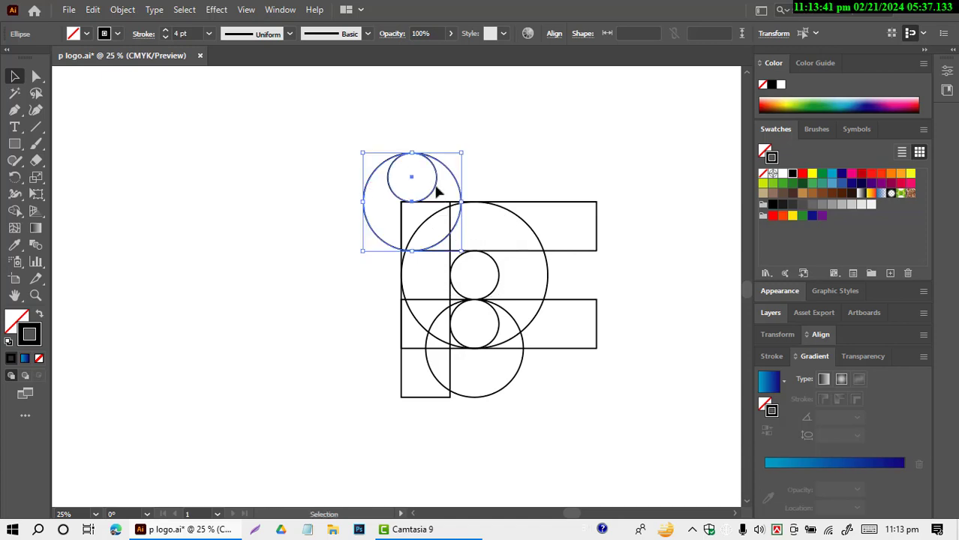
Step: Shift the two moved circles left until the 400 px circle is centred on the rectangles' upper-left corner, then deselect them
scroll(406, 210, up, 4)
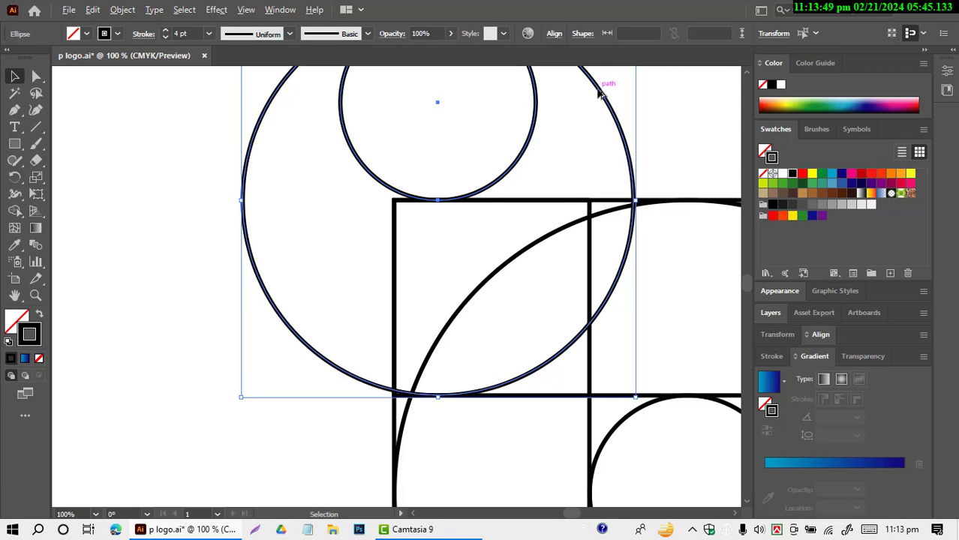
drag(601, 88, 554, 91)
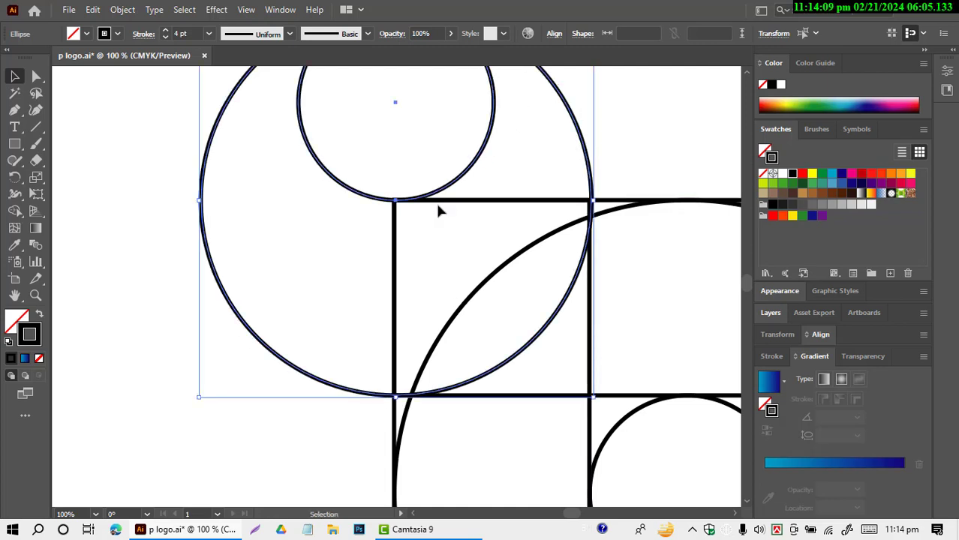
scroll(299, 271, down, 3)
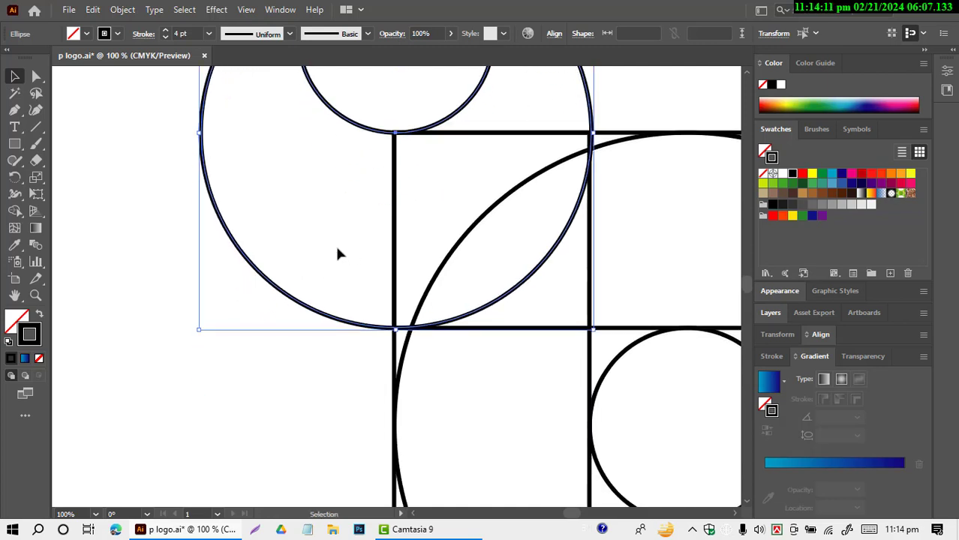
scroll(337, 249, down, 3)
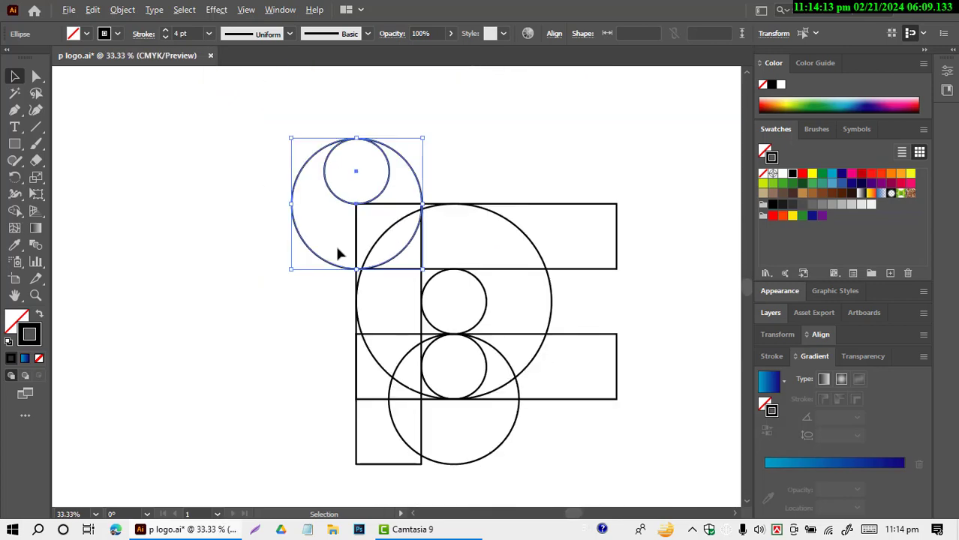
scroll(337, 251, down, 1)
click(599, 380)
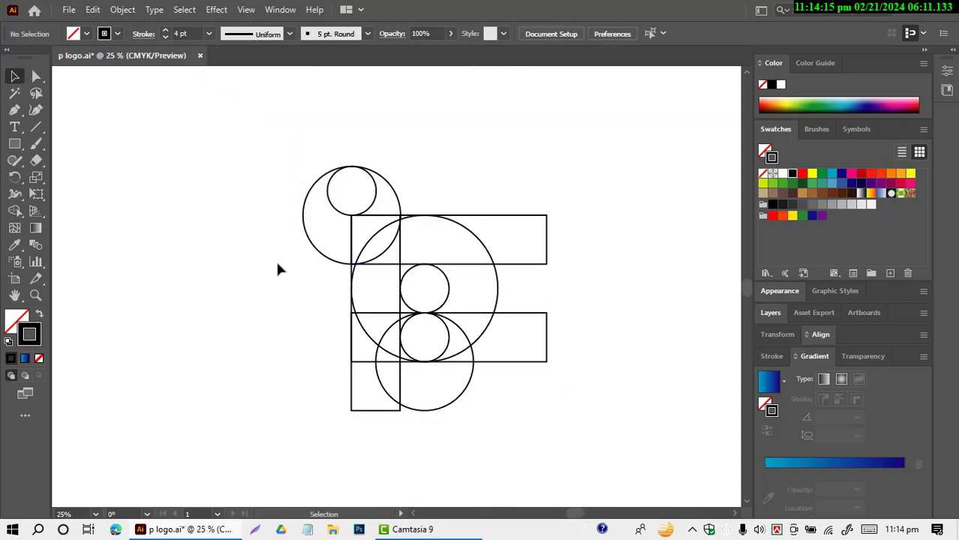
Step: Copy the upper-left 400 px circle straight down beside the lower 400 px circle, level with the base of the upright rectangle
click(316, 249)
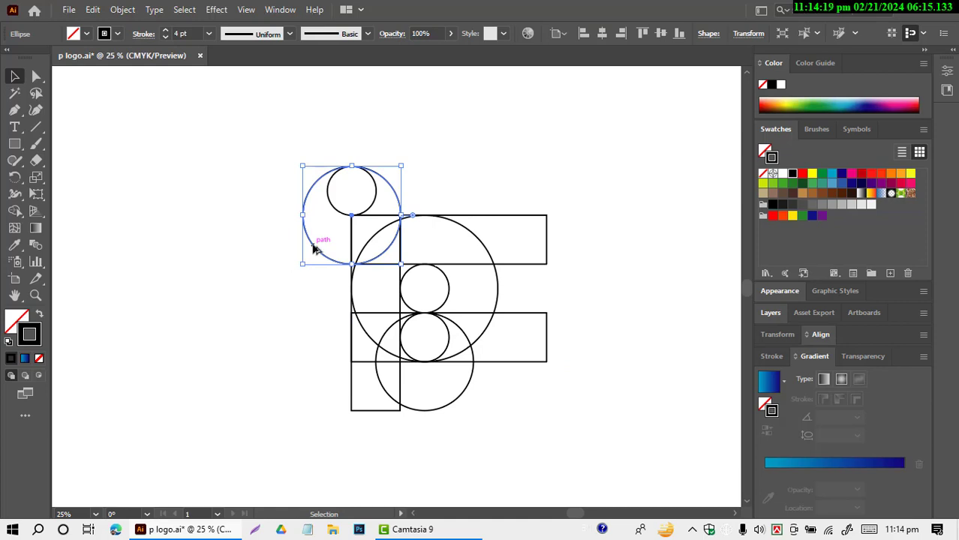
drag(316, 250, 312, 399)
click(531, 430)
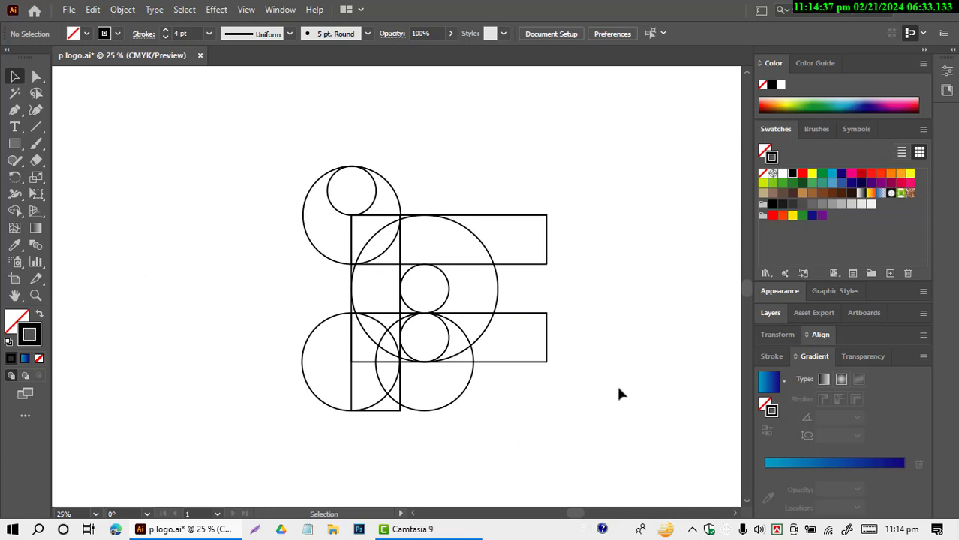
drag(224, 151, 611, 481)
scroll(503, 434, up, 2)
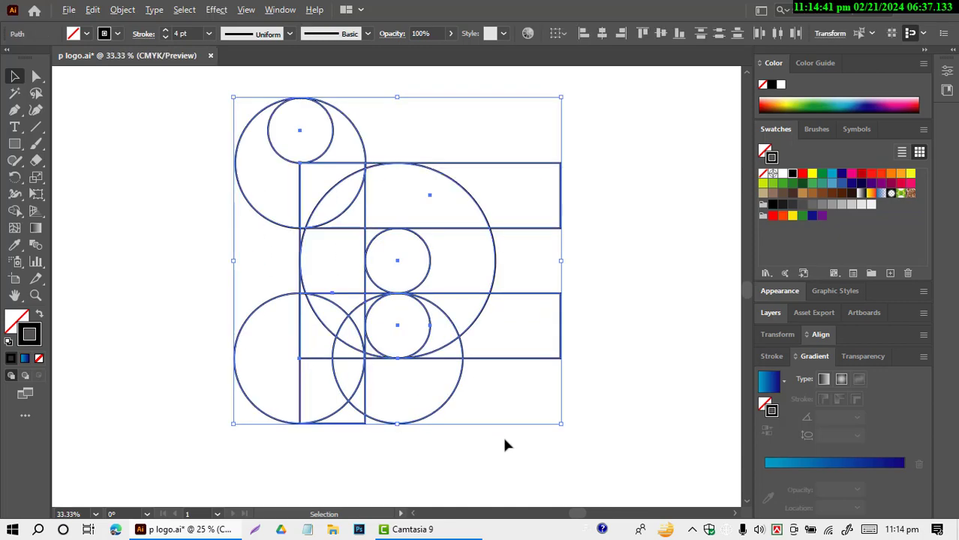
scroll(657, 251, up, 1)
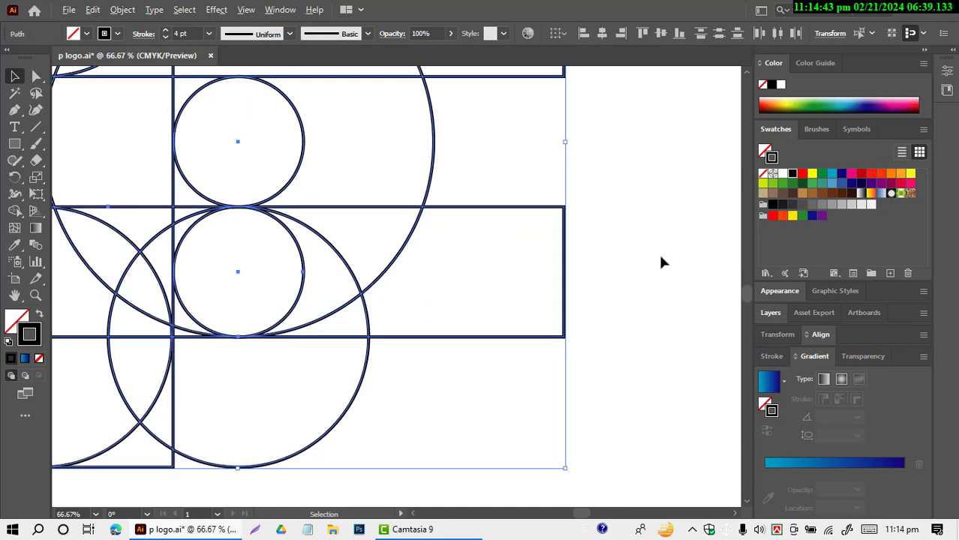
scroll(662, 266, down, 3)
click(678, 266)
scroll(682, 210, up, 1)
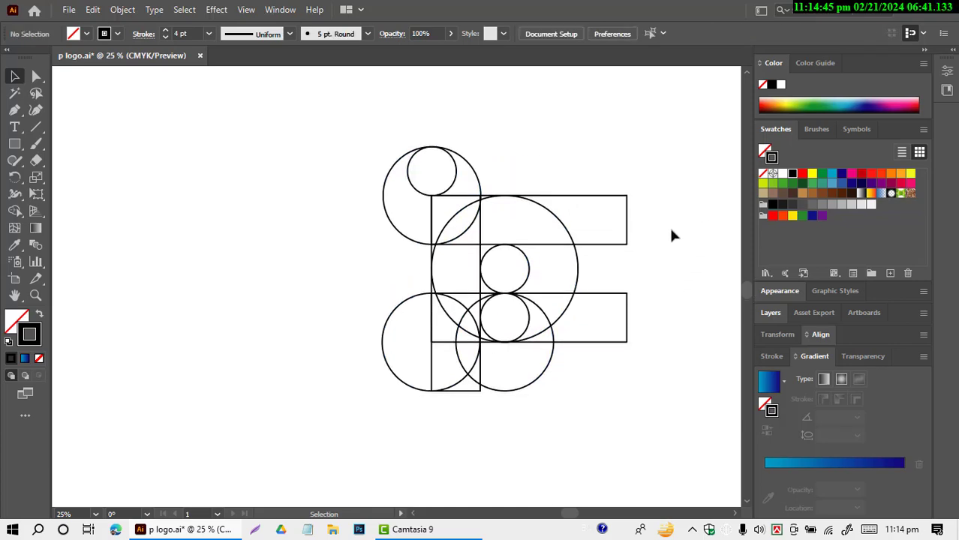
scroll(676, 299, up, 2)
scroll(676, 300, down, 1)
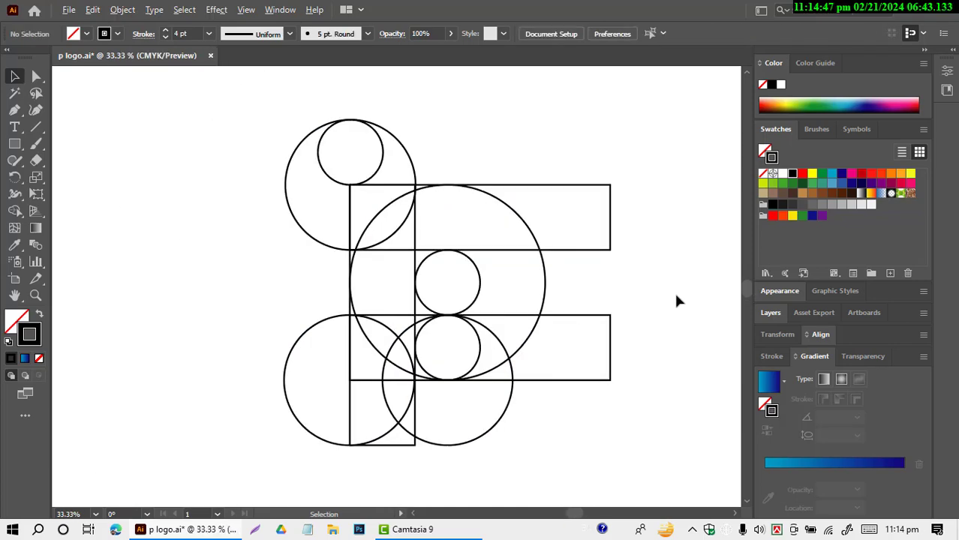
scroll(674, 296, up, 1)
scroll(673, 296, down, 1)
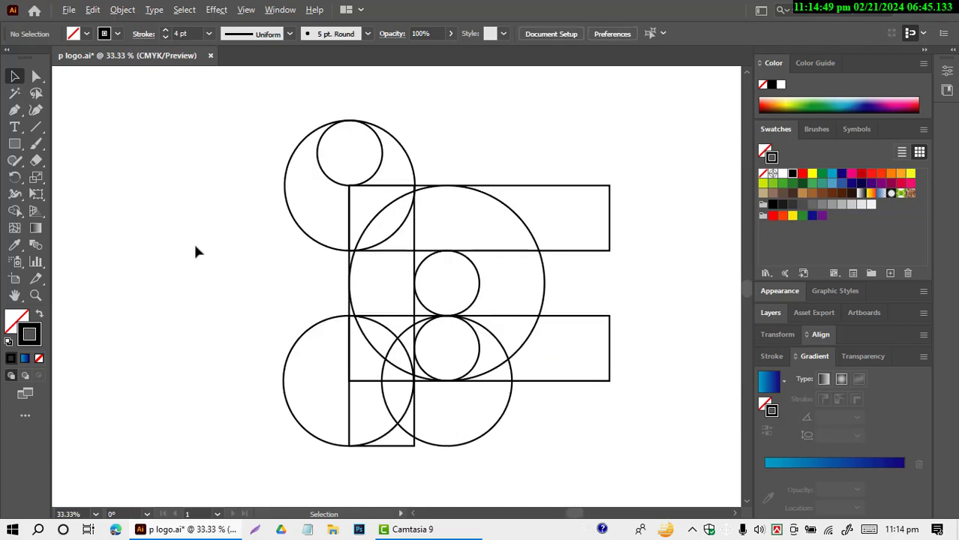
Step: Try merging the upper-left 400 px circle's crescent with the top horizontal rectangle using Shape Builder on the whole selected grid
drag(148, 138, 614, 436)
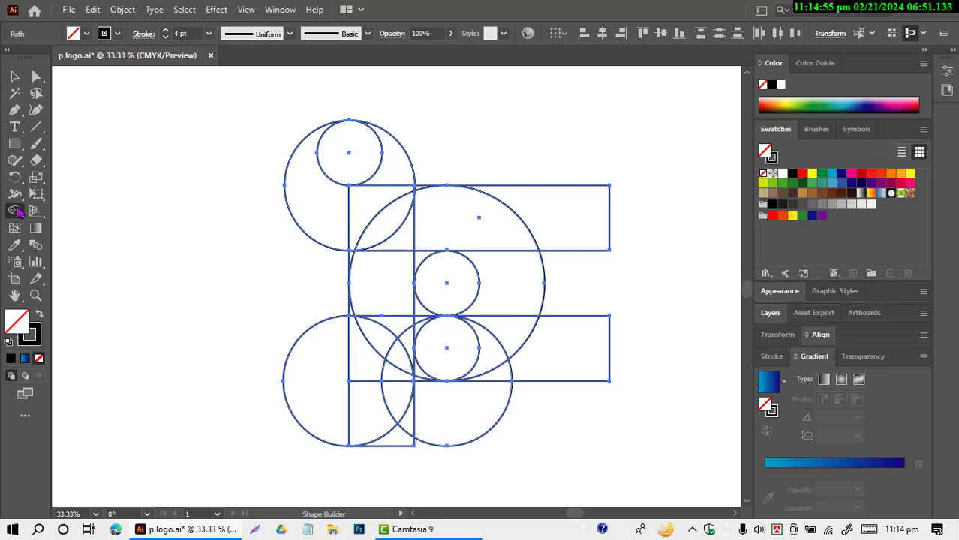
drag(20, 213, 92, 210)
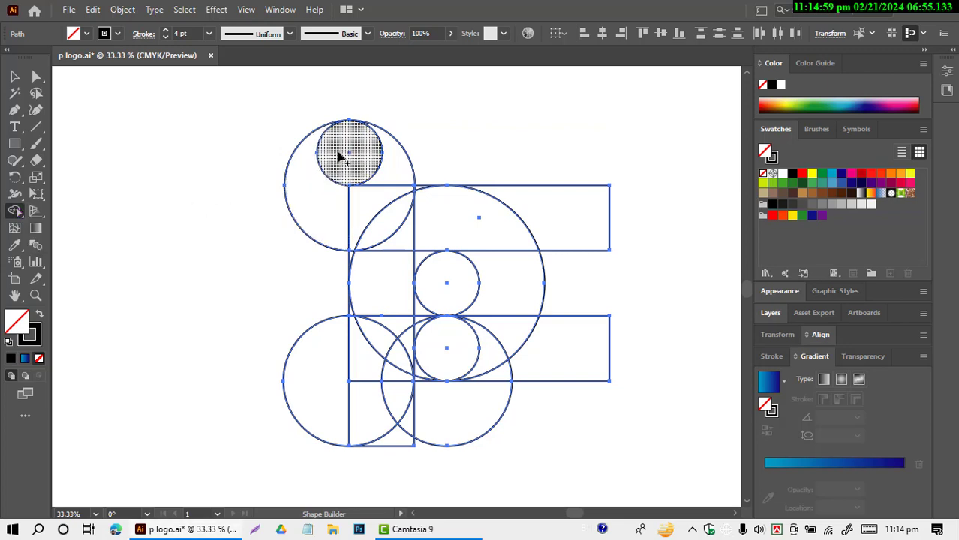
mouse_move(316, 167)
mouse_down()
mouse_move(321, 203)
mouse_move(353, 229)
mouse_move(476, 235)
mouse_up()
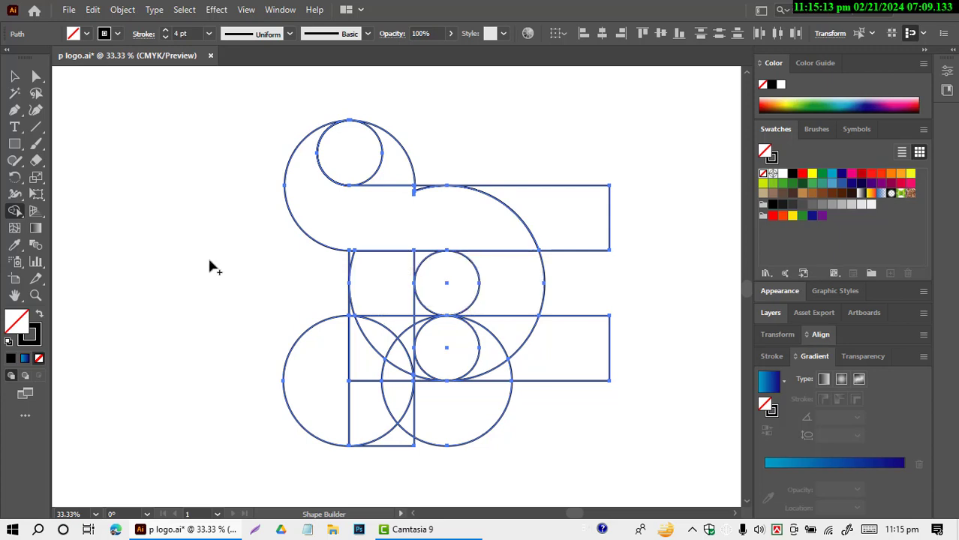
Step: Undo the Shape Builder merge and the lower-left copy of the 400 px circle
key(v)
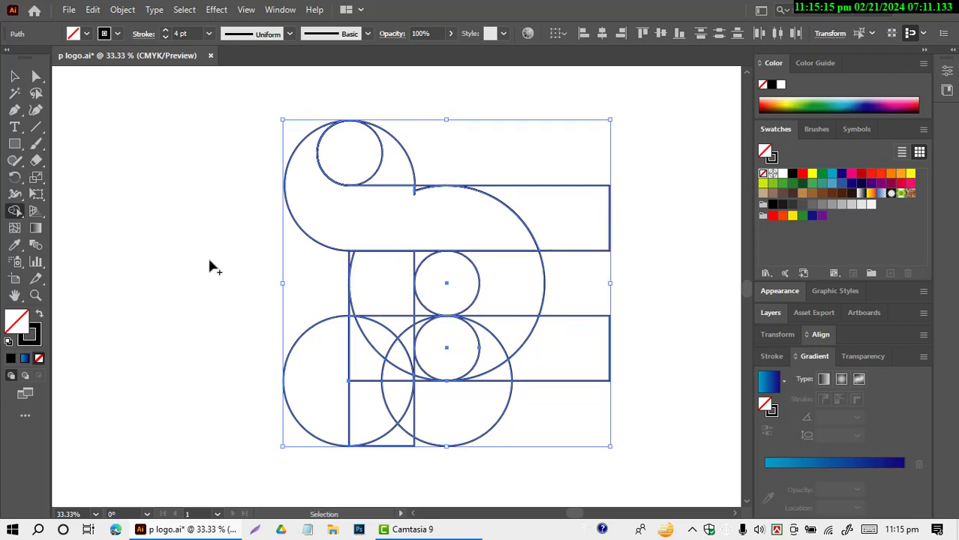
key(ctrl+z)
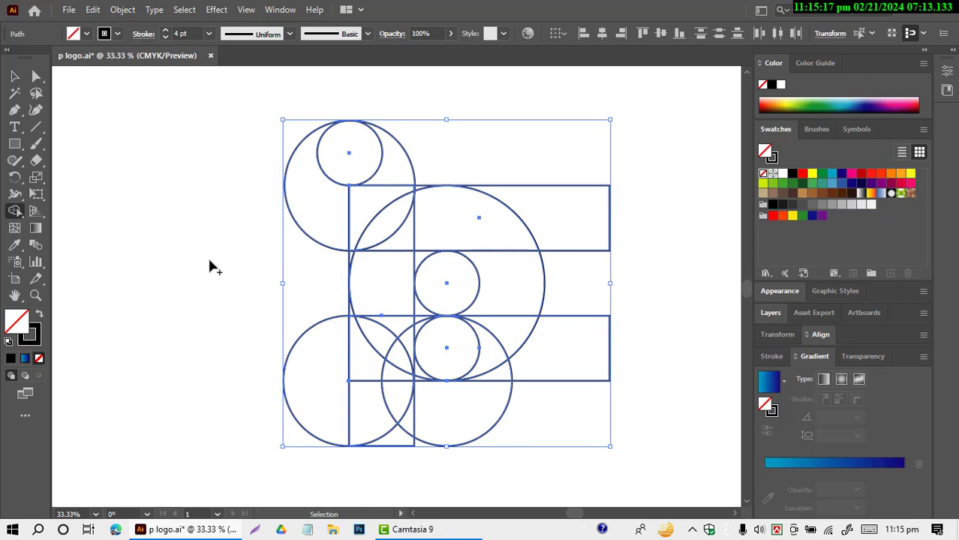
key(ctrl+z)
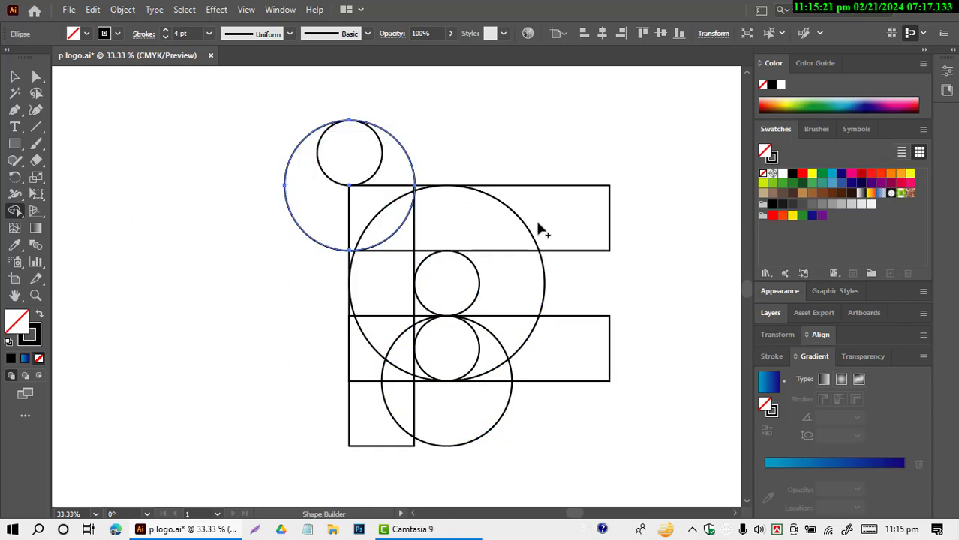
Step: Copy the upper-left 200 px and 400 px circles together into the 600 px circle, with their tops touching its top edge
click(15, 76)
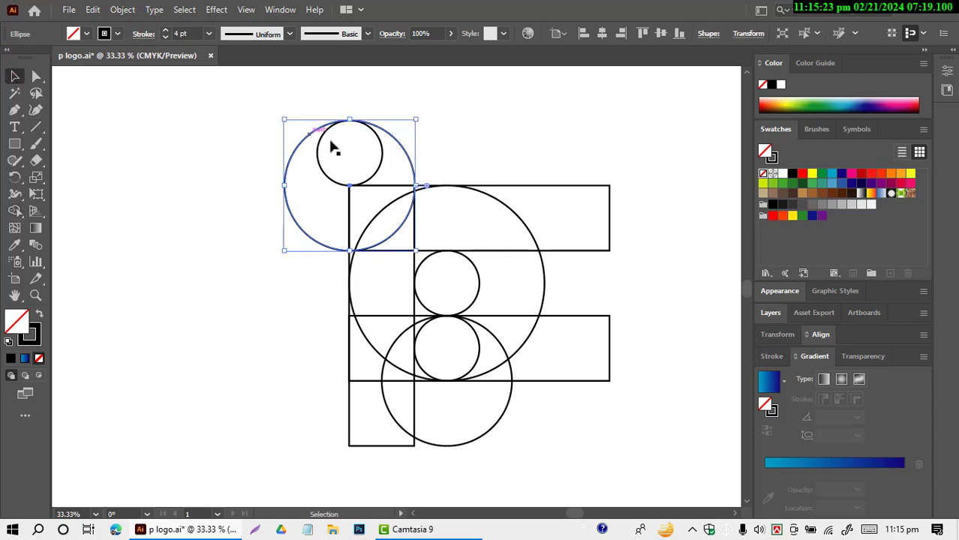
click(318, 155)
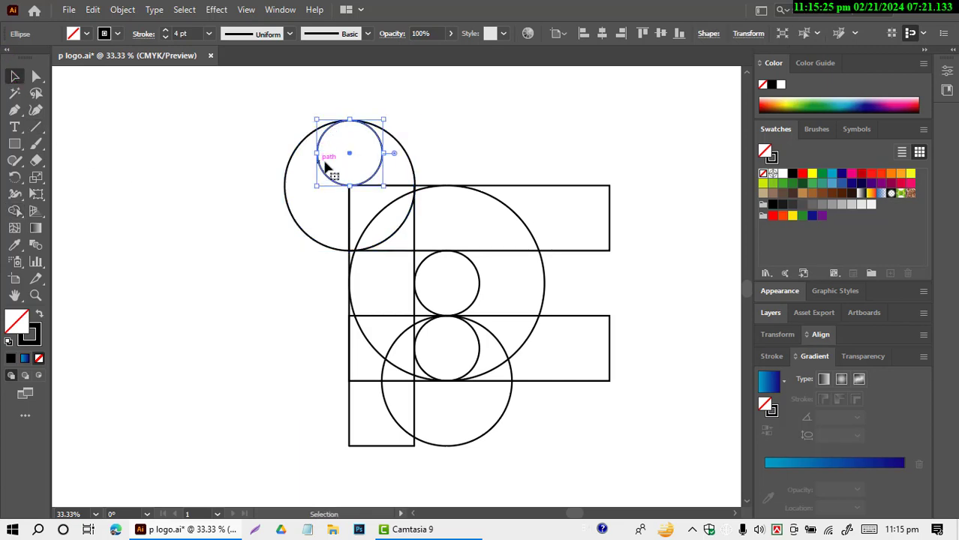
shift+click(413, 162)
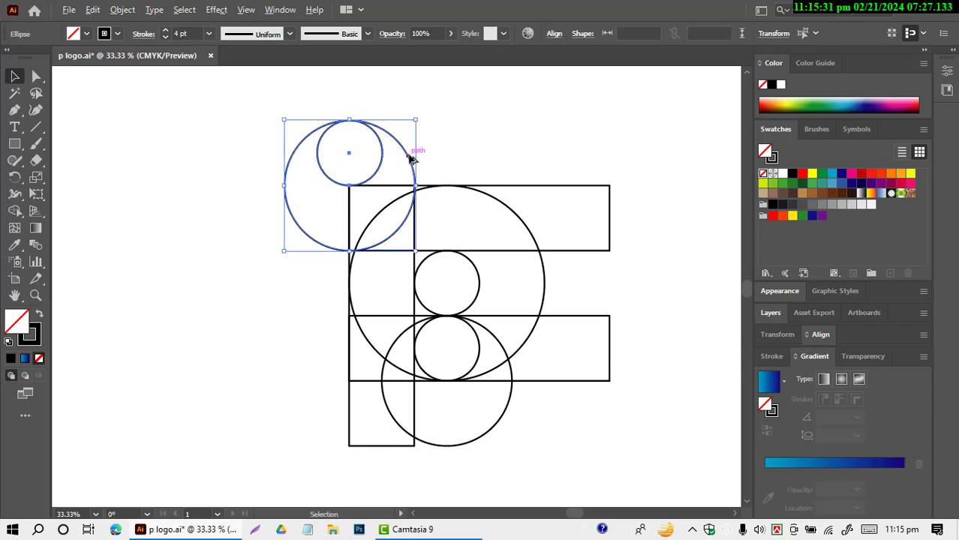
drag(409, 159, 510, 225)
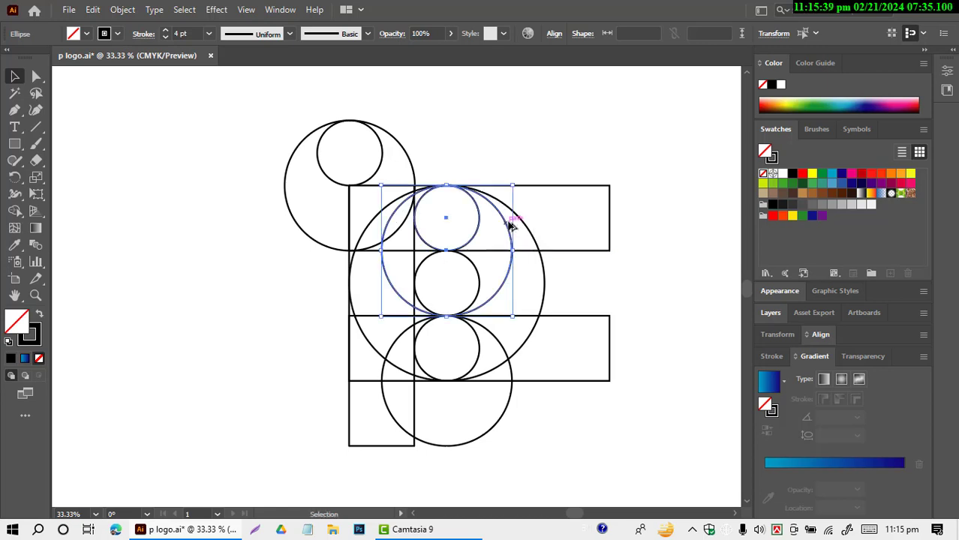
click(160, 177)
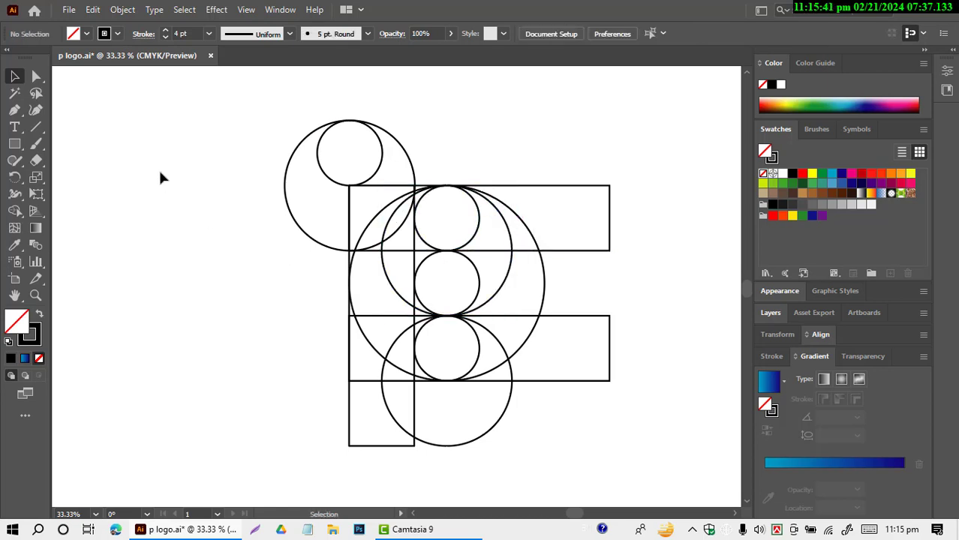
Step: Select the whole grid and merge the upper-left crescent, top band and inner 400 px circle's right crescent with Shape Builder
drag(147, 135, 607, 445)
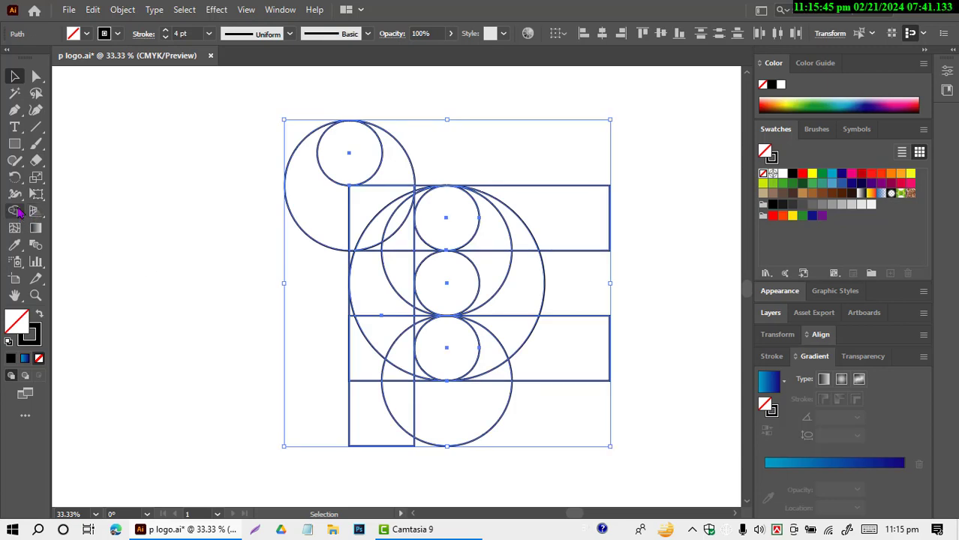
click(14, 212)
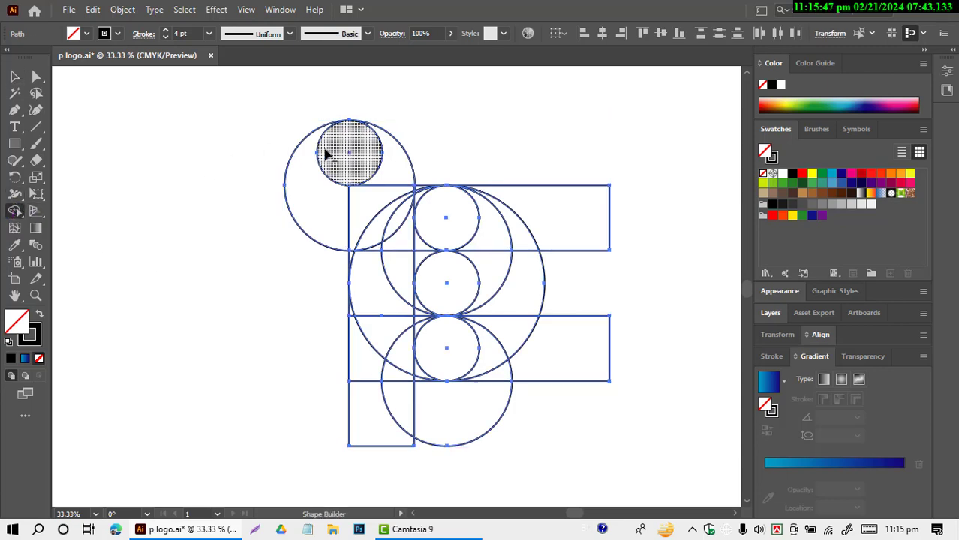
mouse_move(302, 149)
mouse_down()
mouse_move(340, 210)
mouse_move(475, 231)
mouse_move(499, 265)
mouse_up()
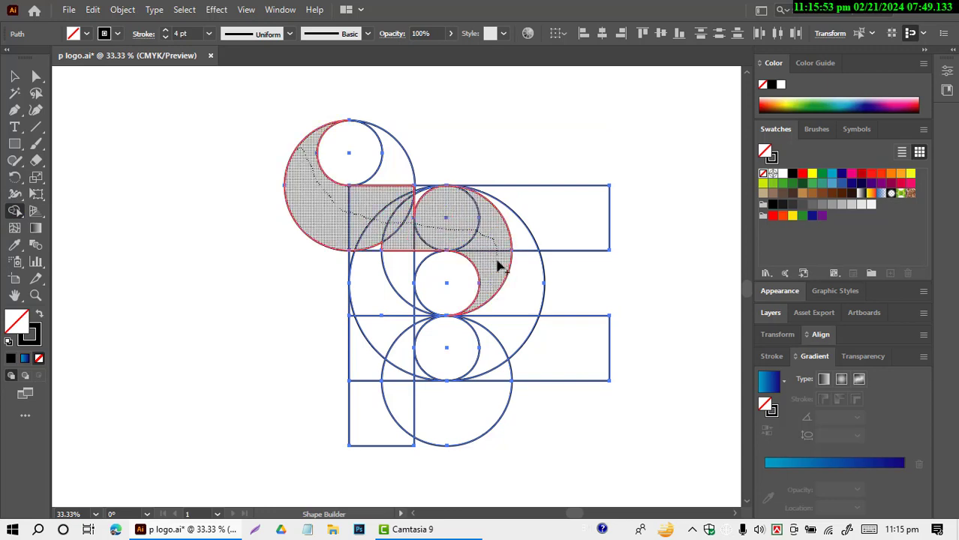
Step: Merge the leftover slivers along the S-shaped band's upper and lower edges into it, smoothing out both notches
drag(389, 207, 435, 202)
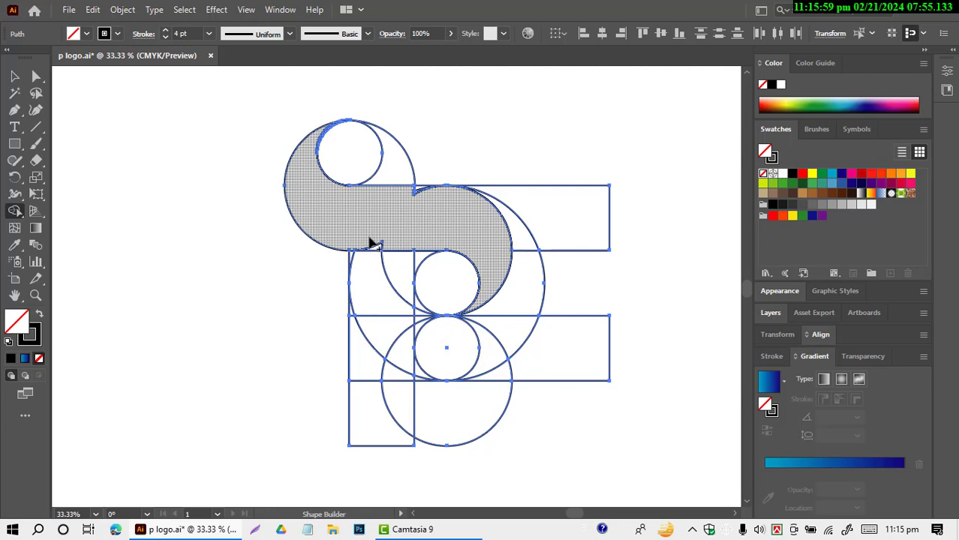
drag(369, 237, 388, 234)
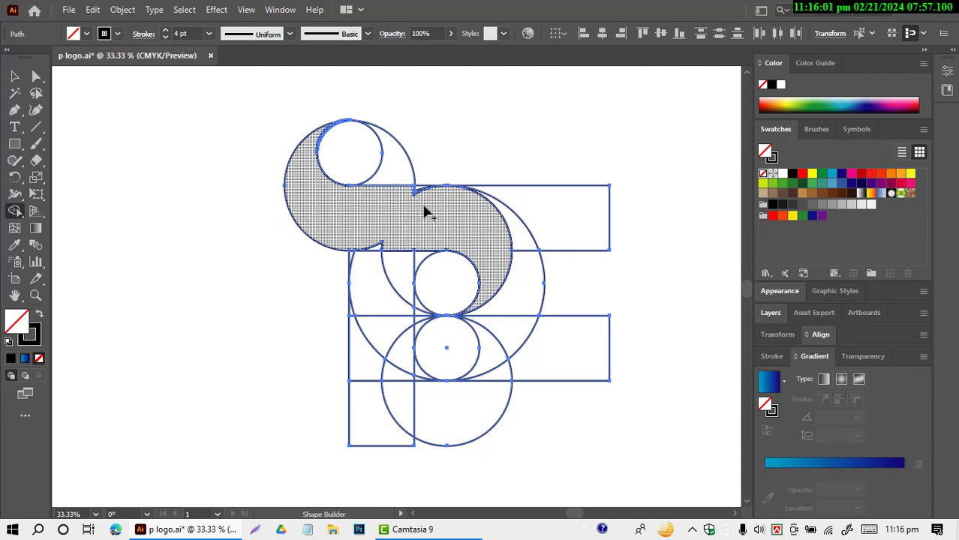
scroll(424, 204, up, 3)
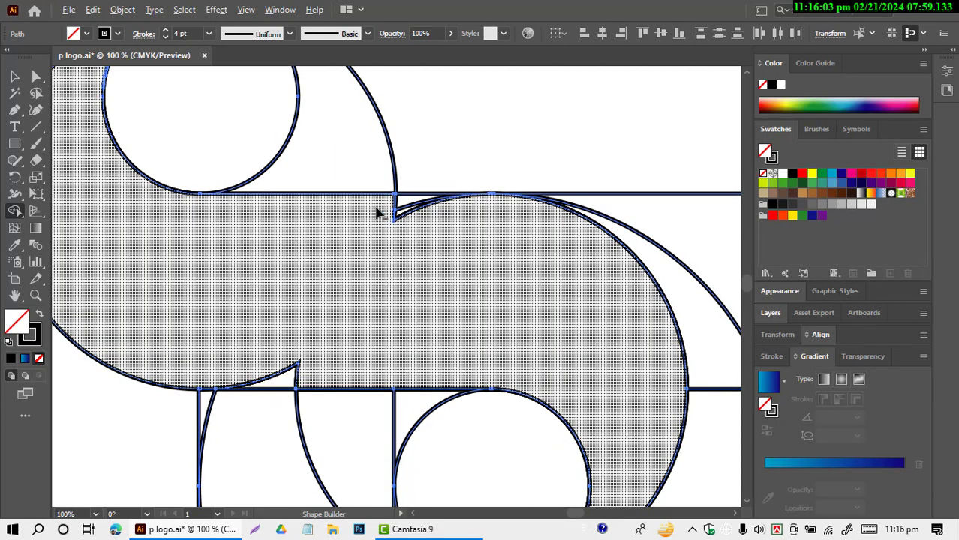
mouse_move(377, 213)
mouse_down()
mouse_move(428, 211)
mouse_move(418, 204)
mouse_move(399, 229)
mouse_move(386, 215)
mouse_up()
alt+click(388, 208)
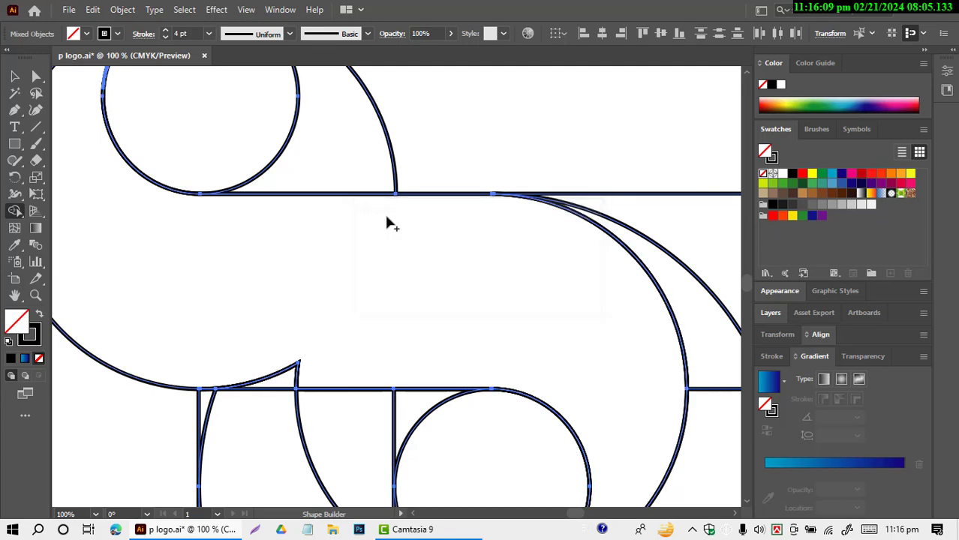
mouse_move(175, 367)
mouse_down()
mouse_move(289, 372)
mouse_move(316, 360)
mouse_up()
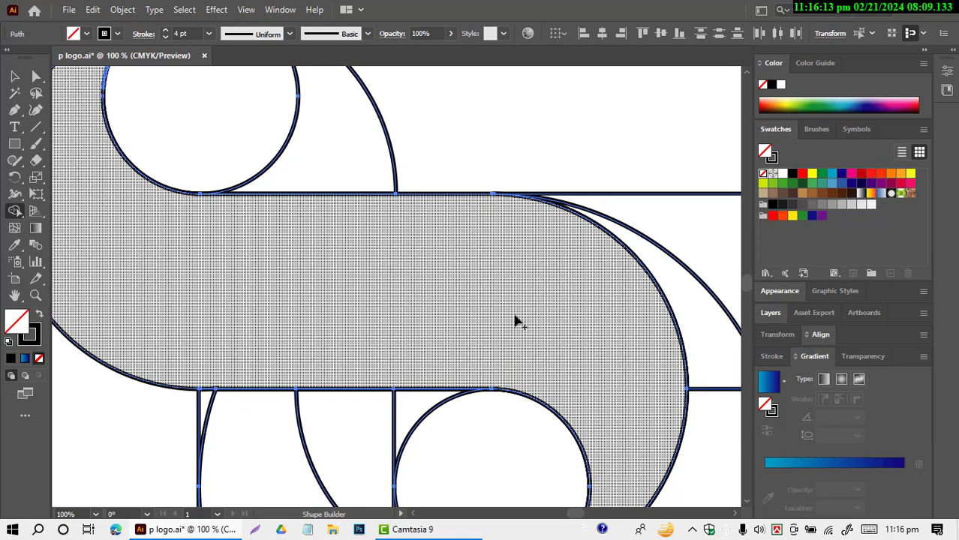
Step: Merge the middle 200 px circle with the corner pieces between it and the upright rectangle into one D-shaped region
scroll(510, 300, down, 5)
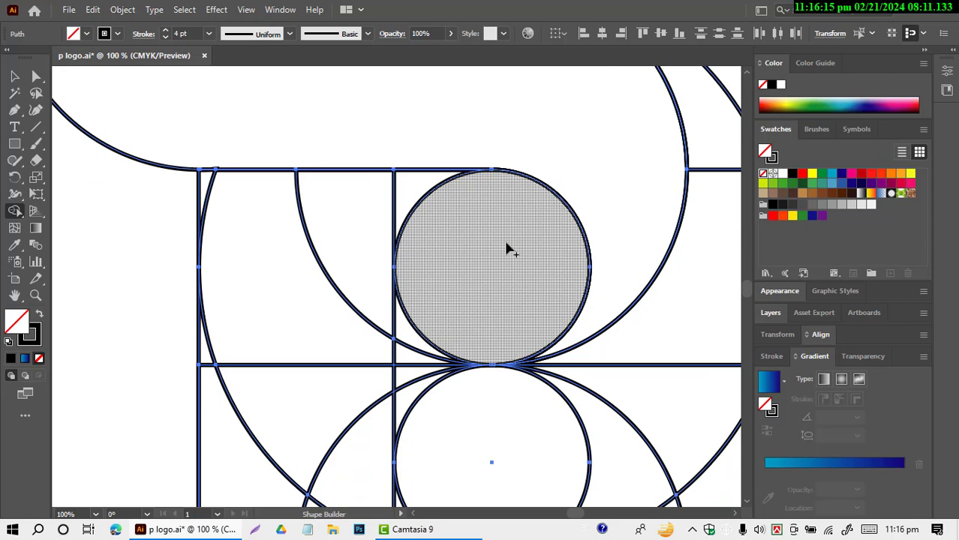
mouse_move(402, 183)
mouse_down()
mouse_move(445, 222)
mouse_move(456, 272)
mouse_up()
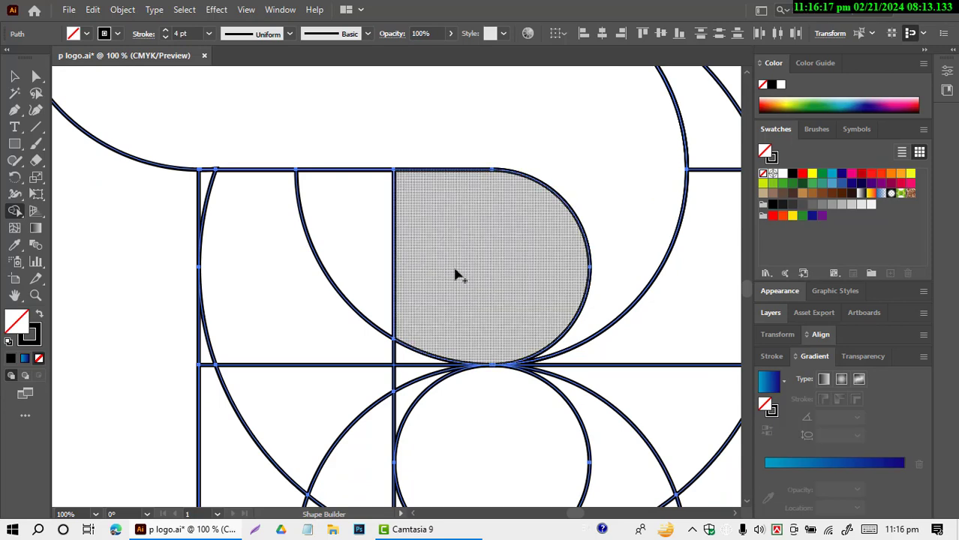
drag(432, 331, 419, 360)
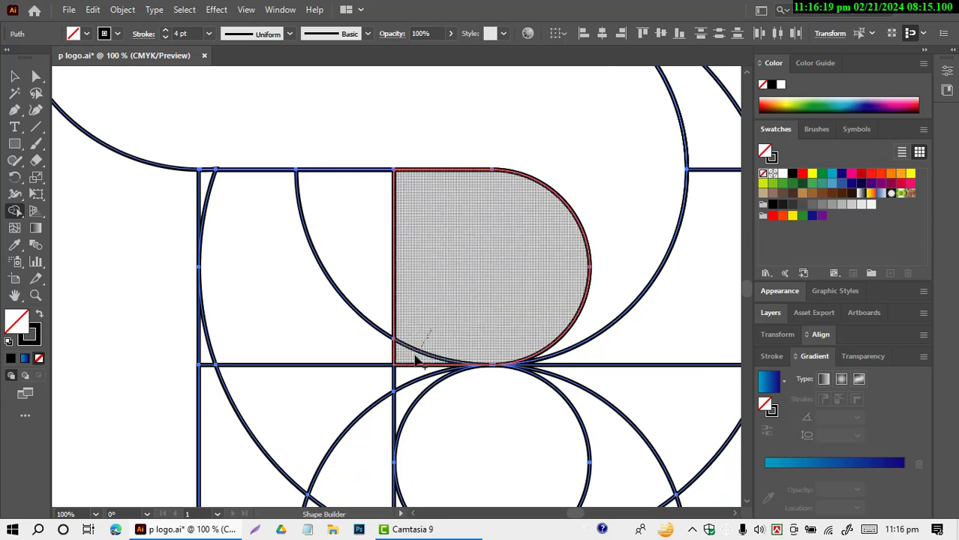
Step: Merge the upright rectangle's pieces into one stem region, from the S-shaped band down to the lower horizontal rectangle's bottom edge
scroll(471, 310, down, 1)
mouse_move(342, 196)
mouse_down()
mouse_move(267, 296)
mouse_move(230, 416)
mouse_up()
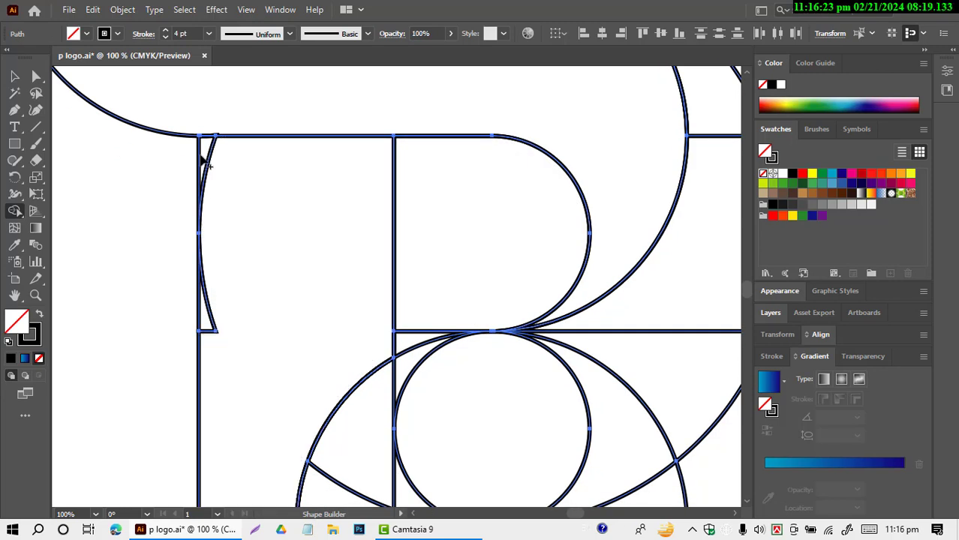
mouse_move(204, 161)
mouse_down()
mouse_move(216, 193)
mouse_move(211, 327)
mouse_move(222, 335)
mouse_up()
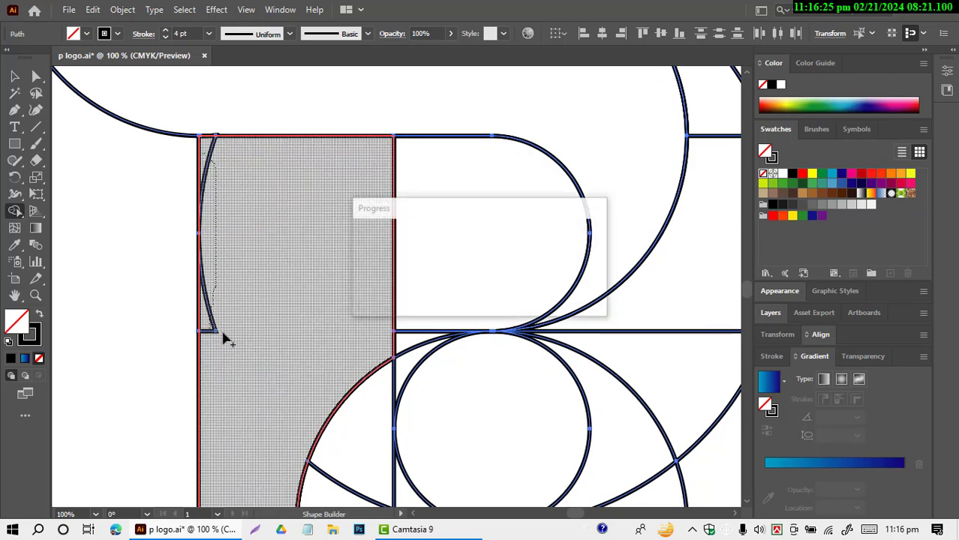
scroll(286, 277, down, 1)
scroll(286, 277, down, 1)
mouse_move(353, 267)
mouse_down()
mouse_move(369, 364)
mouse_move(347, 414)
mouse_move(334, 409)
mouse_up()
Step: Examine the merged stem and the separate pieces at the foot of the upright rectangle
scroll(325, 306, down, 5)
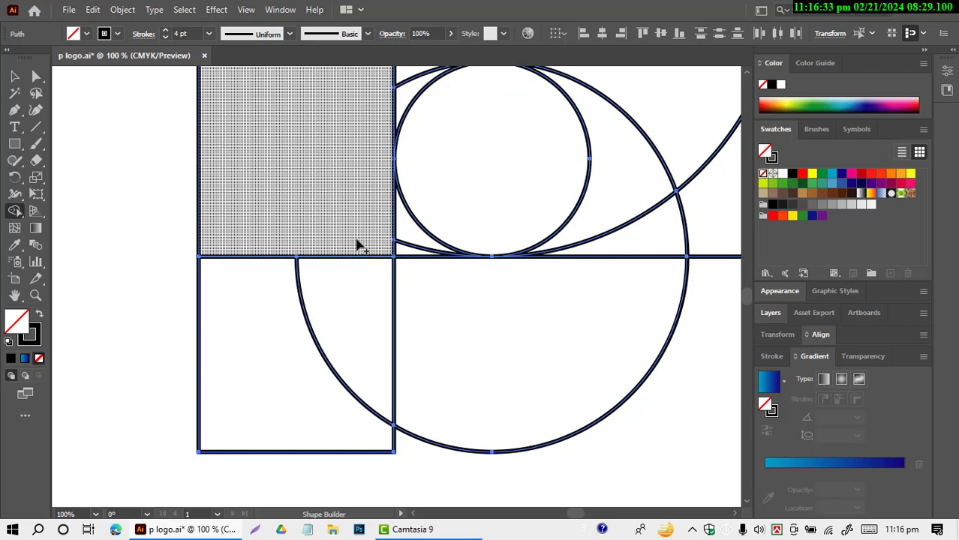
scroll(345, 259, down, 3)
scroll(254, 334, up, 1)
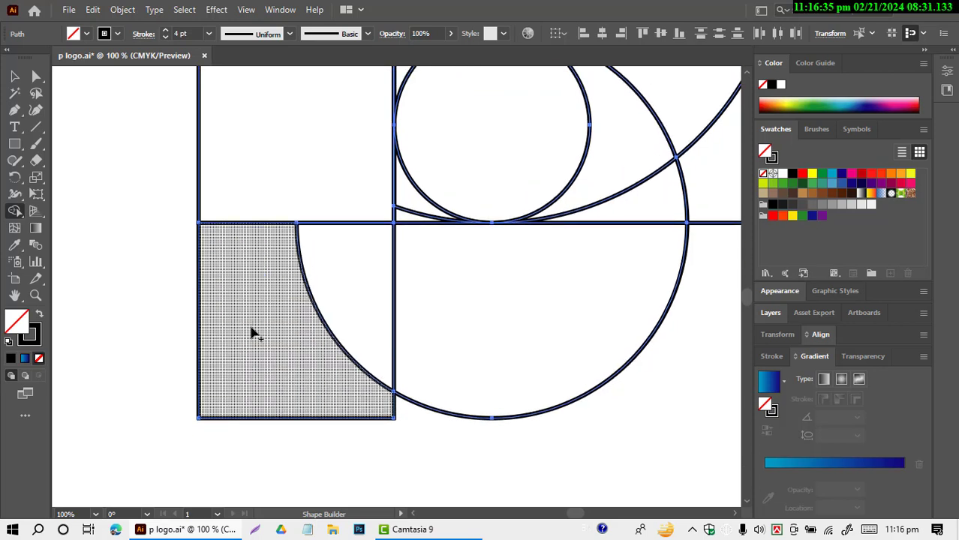
scroll(264, 326, up, 5)
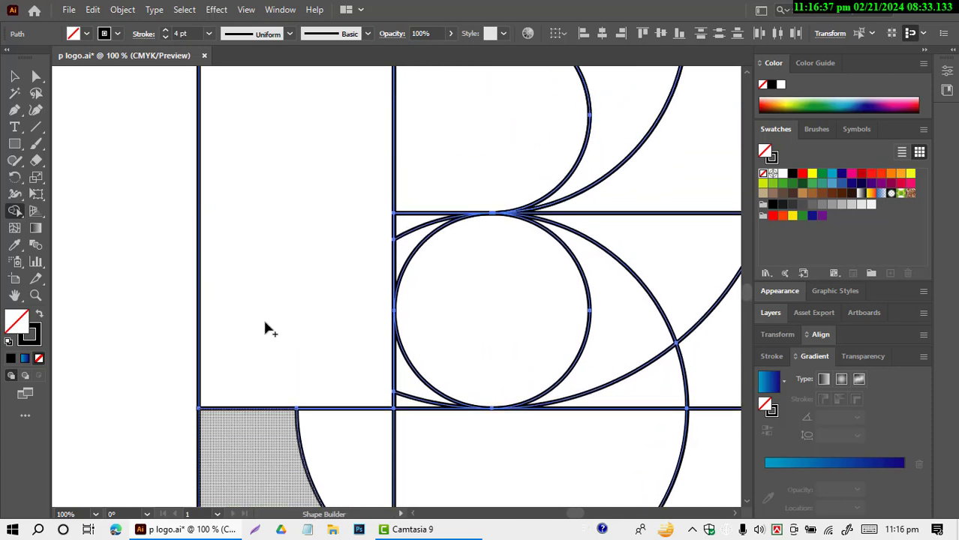
scroll(267, 327, down, 3)
scroll(285, 306, up, 2)
scroll(310, 283, down, 2)
scroll(319, 279, up, 1)
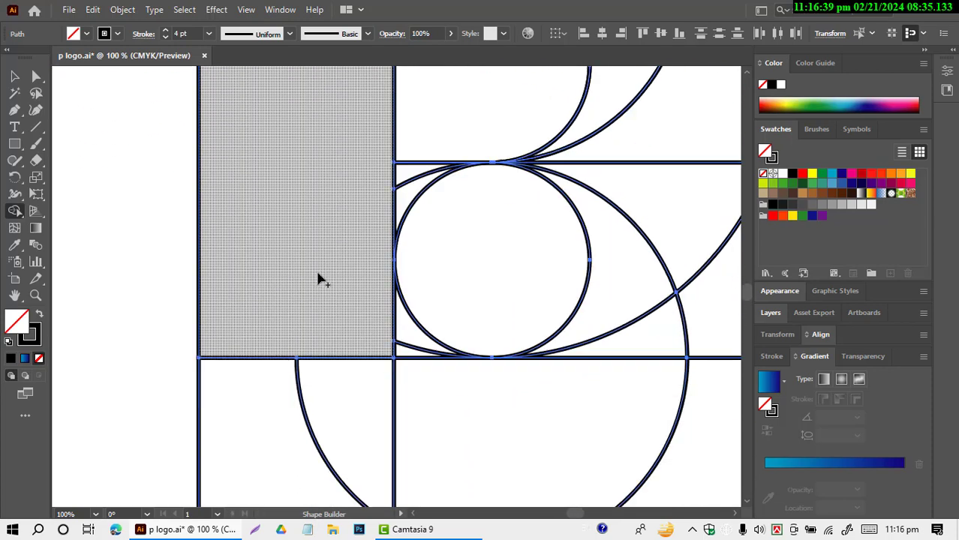
Step: Undo the Shape Builder merges and the middle copy of the circle pair, back to the unmerged circles and rectangles
scroll(320, 276, down, 3)
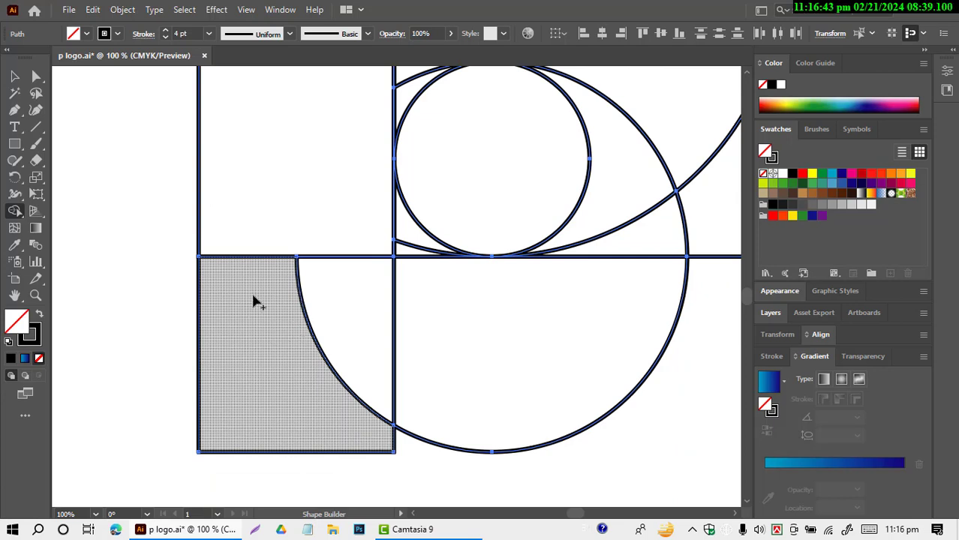
key(ctrl+z)
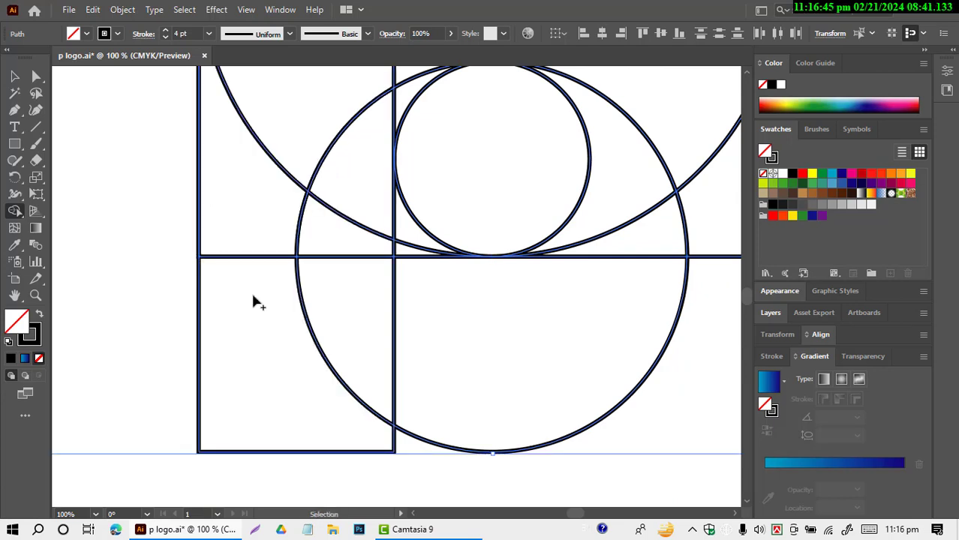
scroll(316, 302, up, 2)
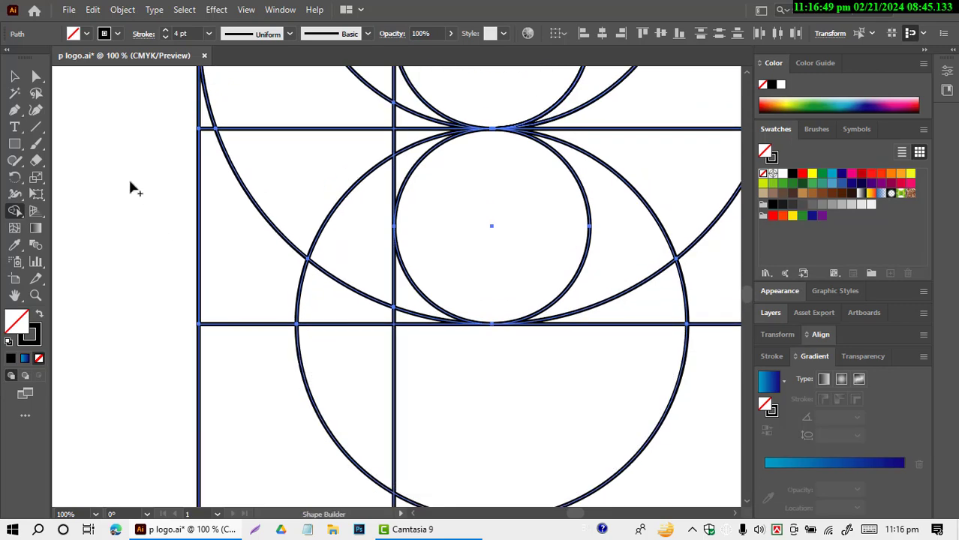
click(14, 77)
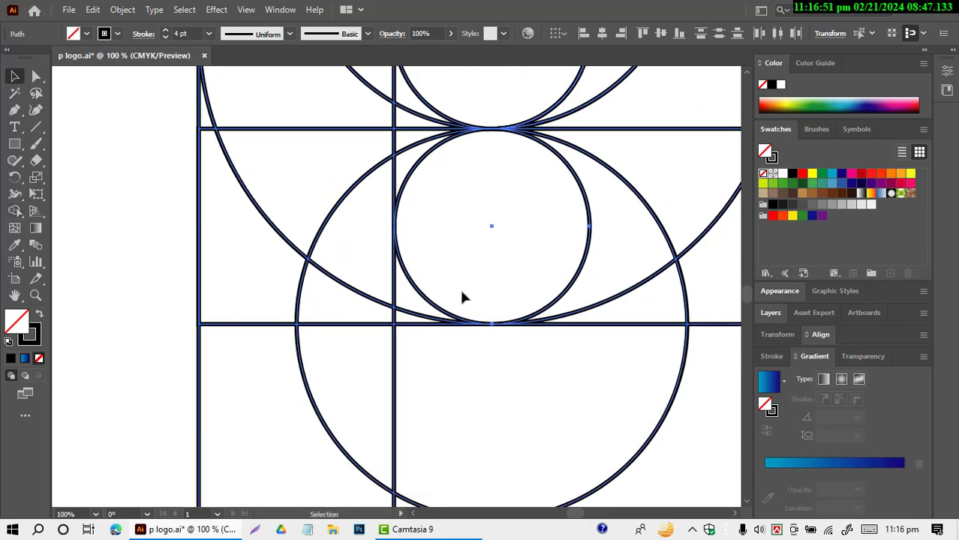
scroll(460, 295, down, 3)
scroll(465, 297, down, 1)
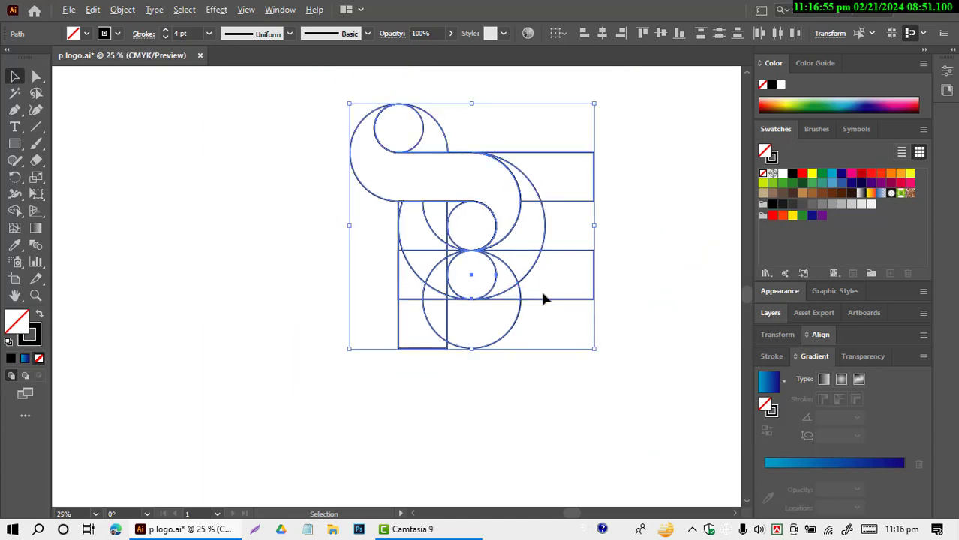
key(ctrl+z)
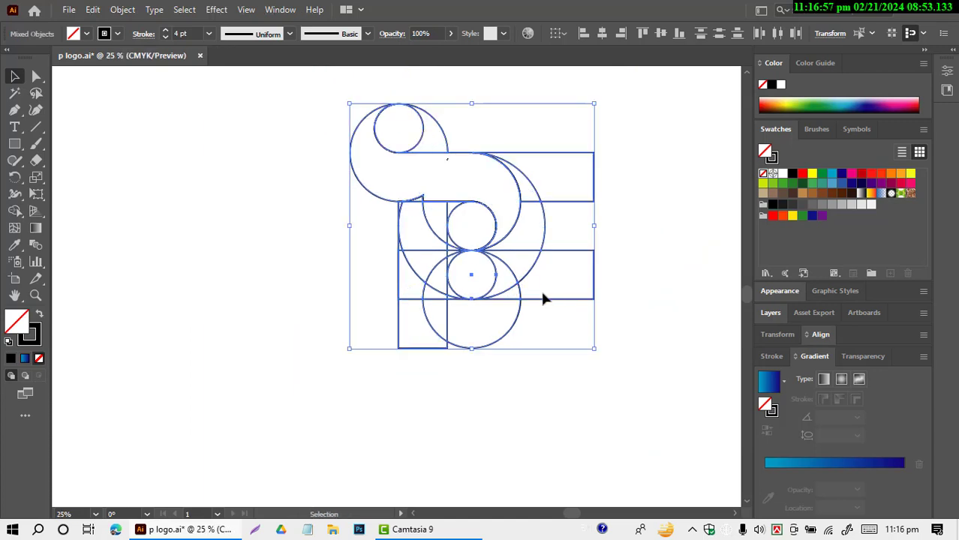
click(279, 322)
key(ctrl+a)
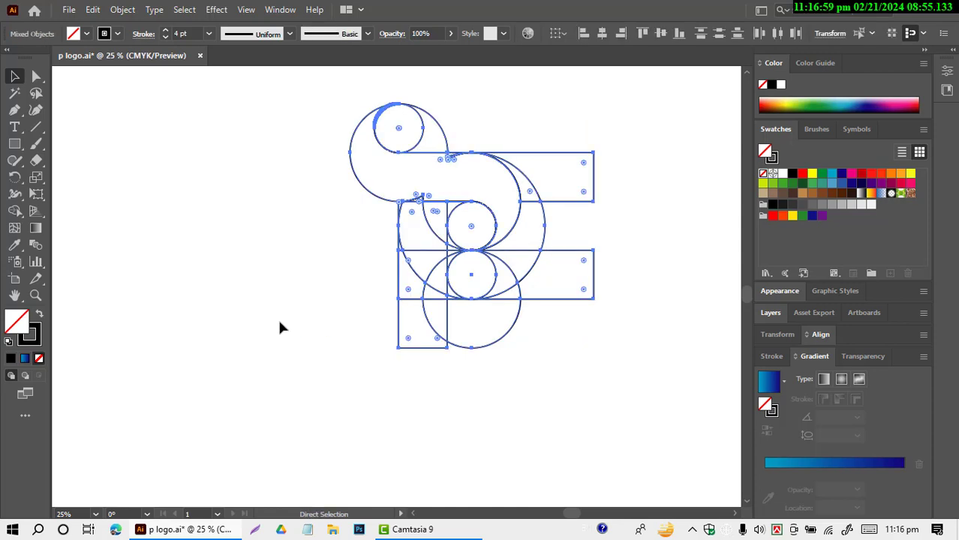
click(116, 204)
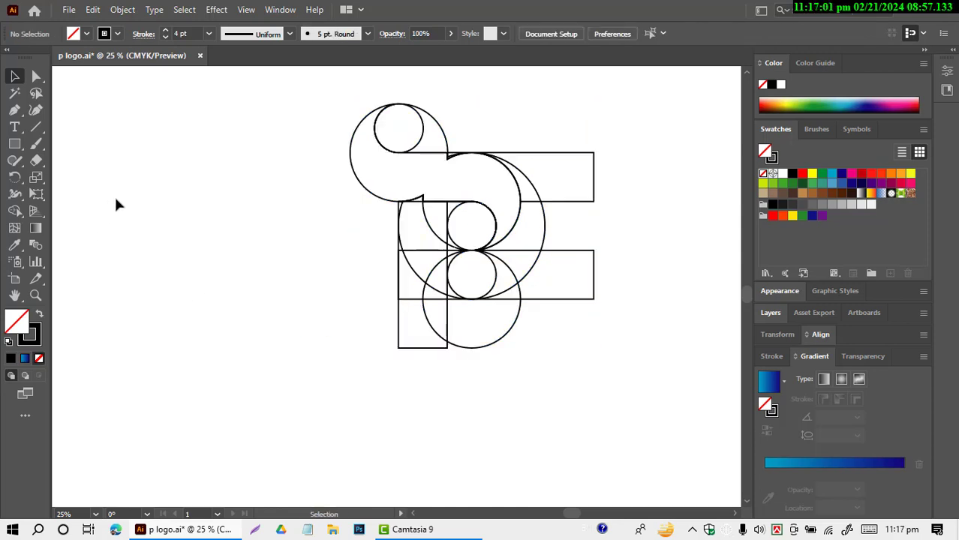
key(ctrl+z)
key(ctrl+z)
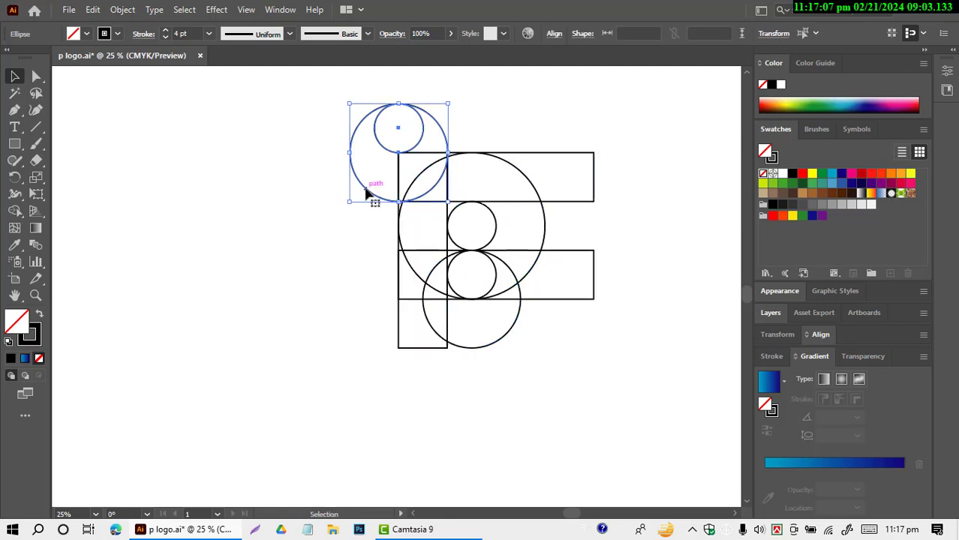
Step: Copy the large upper-left circle straight down so it rests level with the bottom edge of the upright rectangle
click(307, 196)
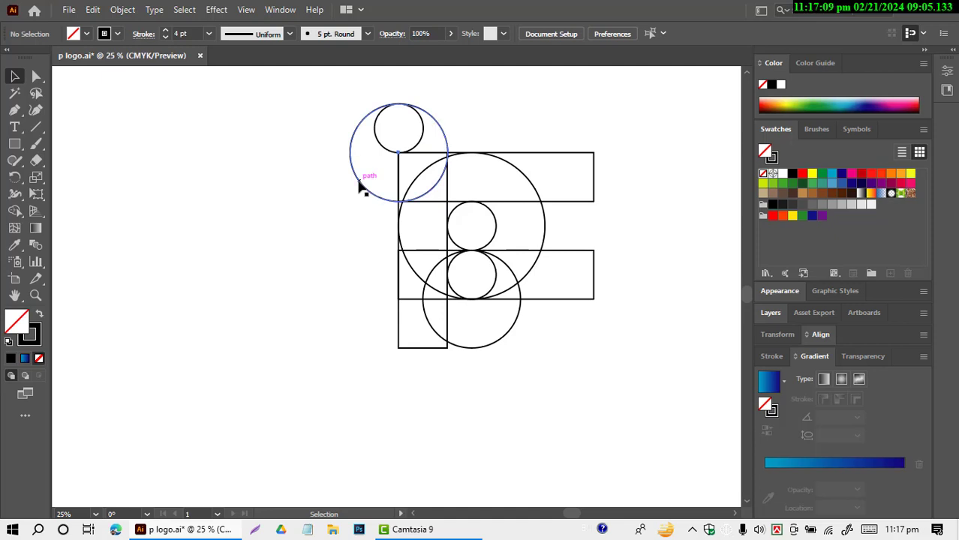
drag(358, 187, 360, 333)
click(528, 366)
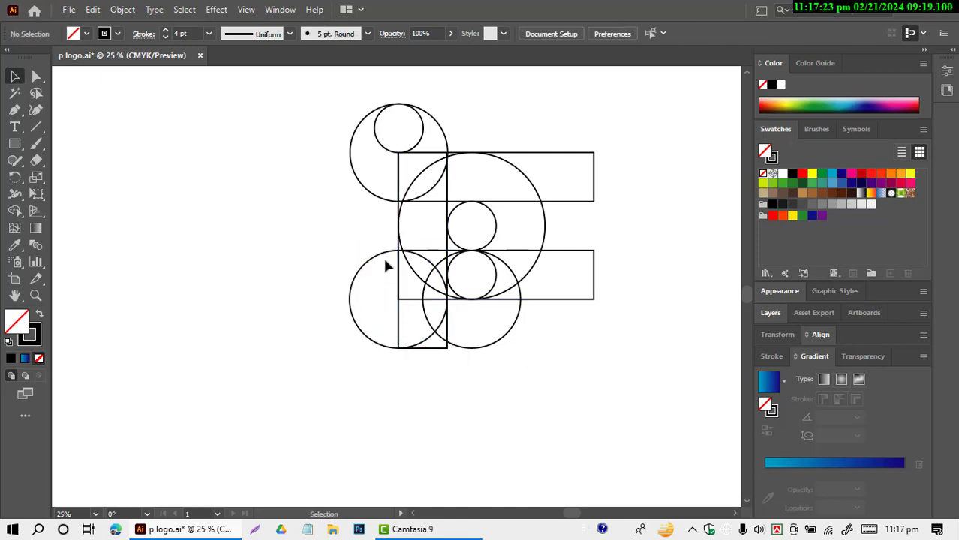
Step: Copy the upper-left pair of circles into the largest circle, with their tops touching the upper horizontal rectangle's top edge
scroll(384, 261, up, 2)
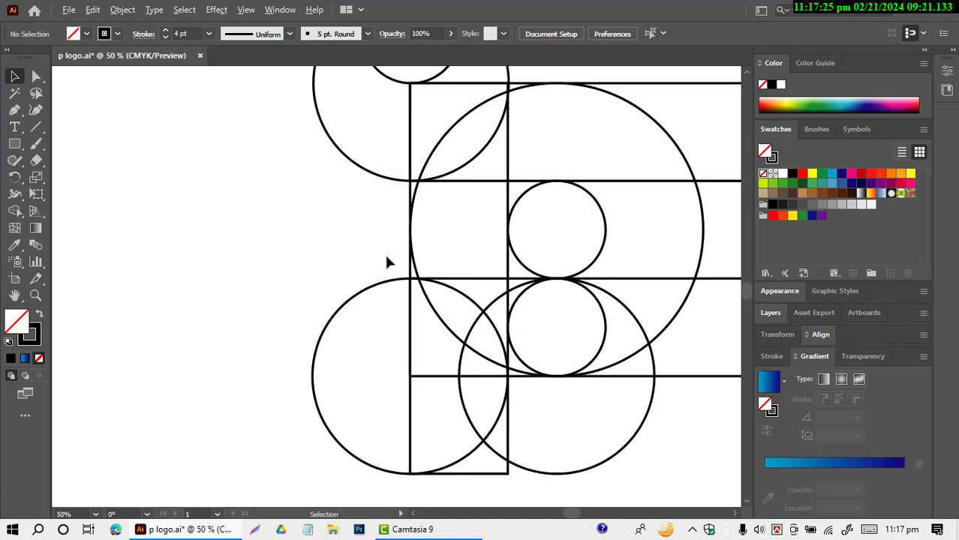
scroll(387, 261, down, 3)
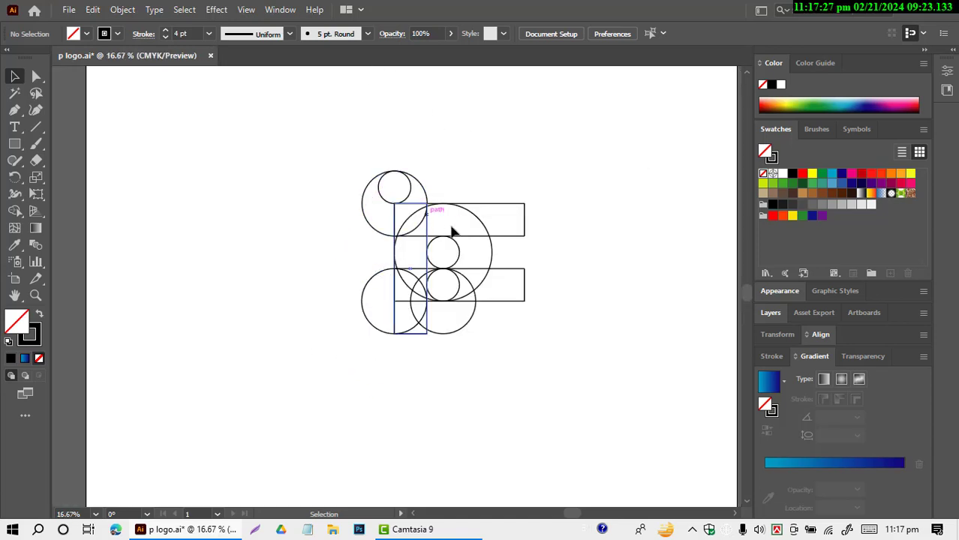
scroll(349, 230, up, 3)
scroll(577, 312, up, 1)
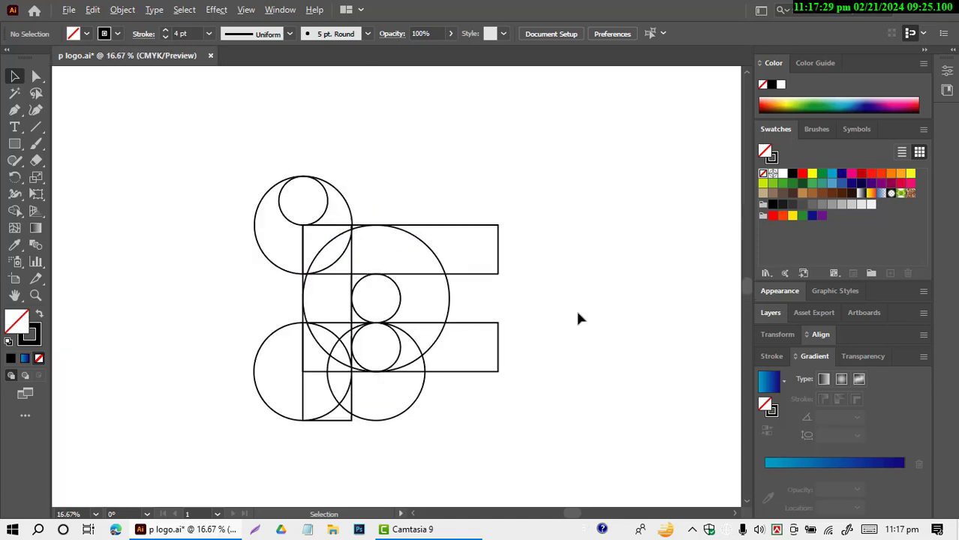
scroll(578, 319, up, 1)
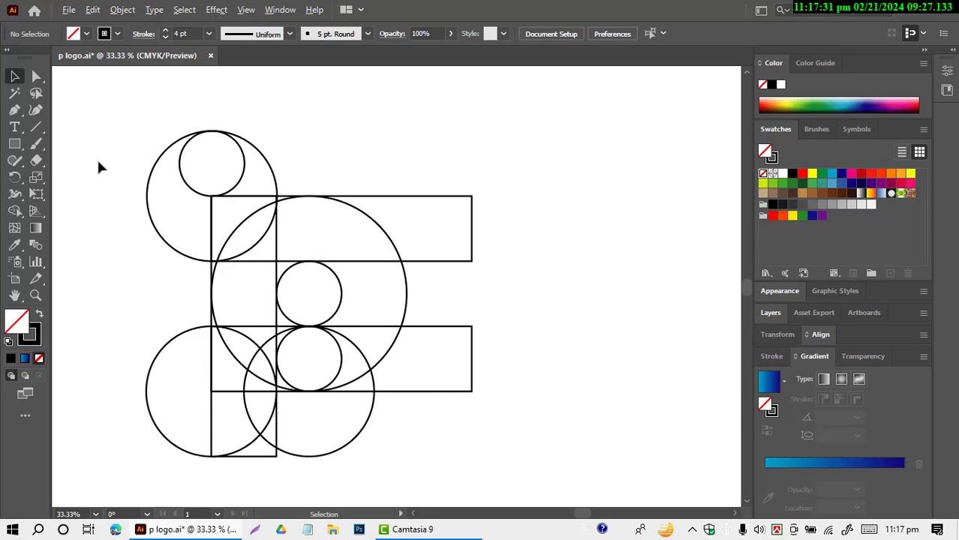
drag(98, 159, 192, 157)
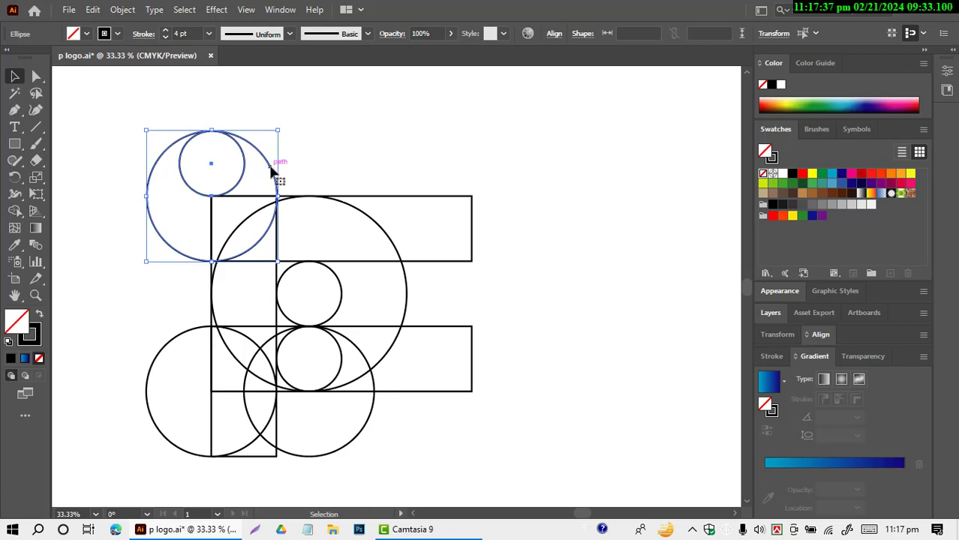
drag(273, 171, 366, 227)
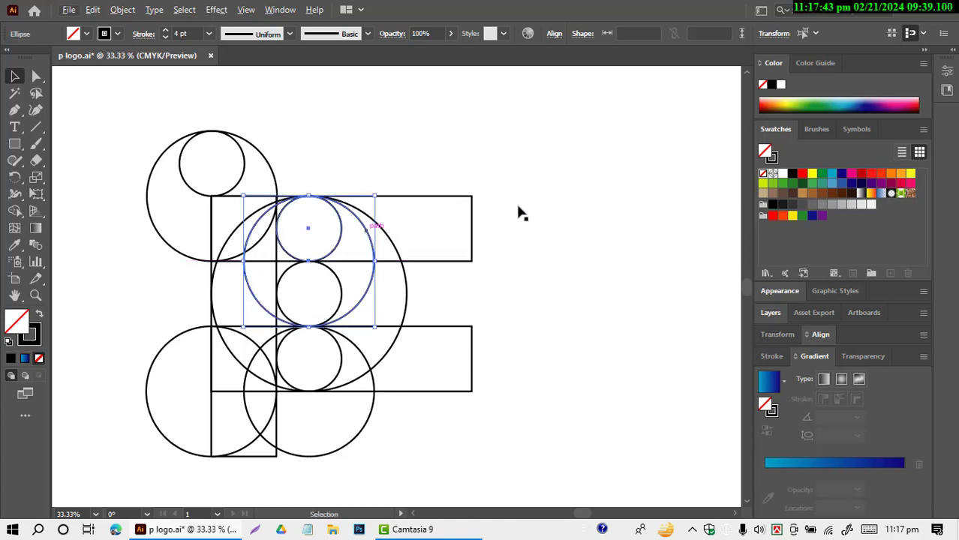
scroll(602, 194, down, 3)
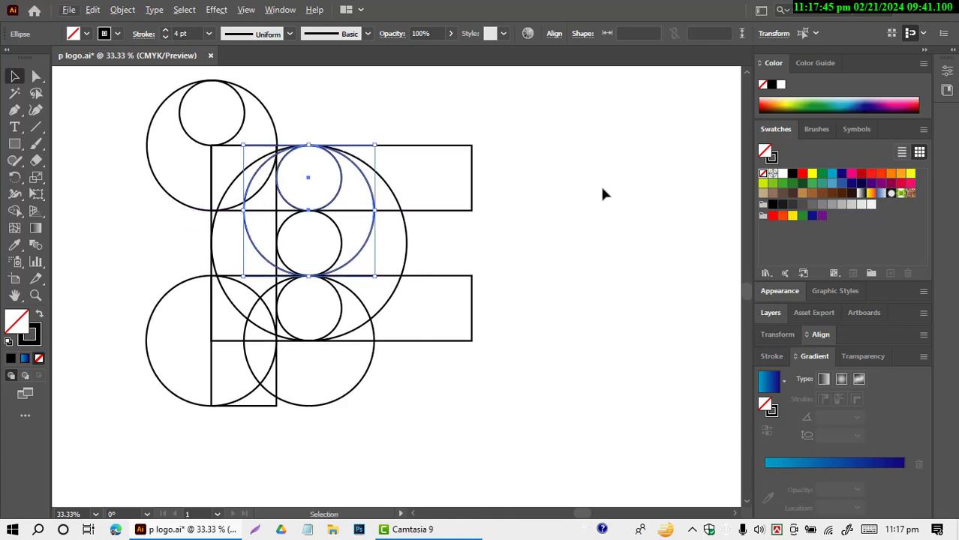
click(556, 217)
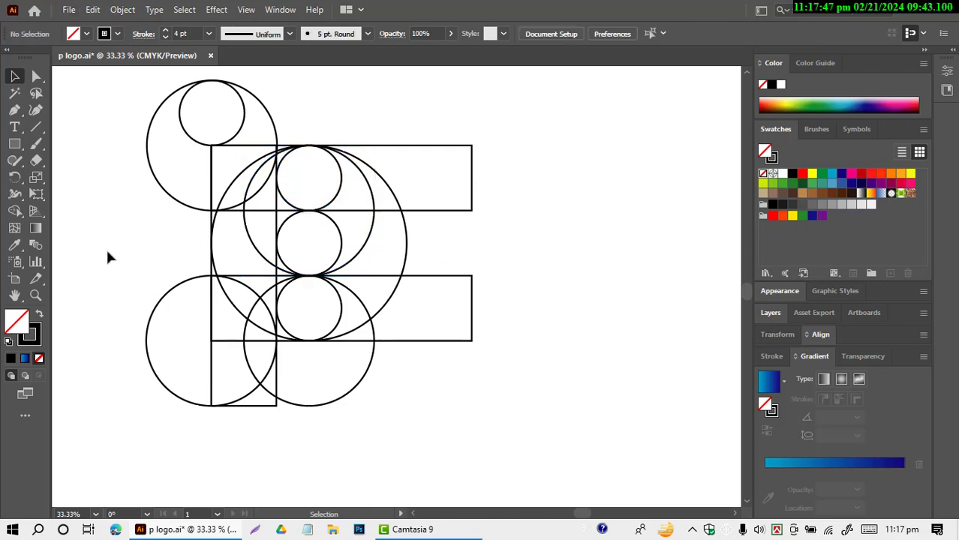
Step: Select the whole grid and merge the upper-left crescent through the upper horizontal rectangle into an S-shaped band with Shape Builder
drag(95, 104, 525, 425)
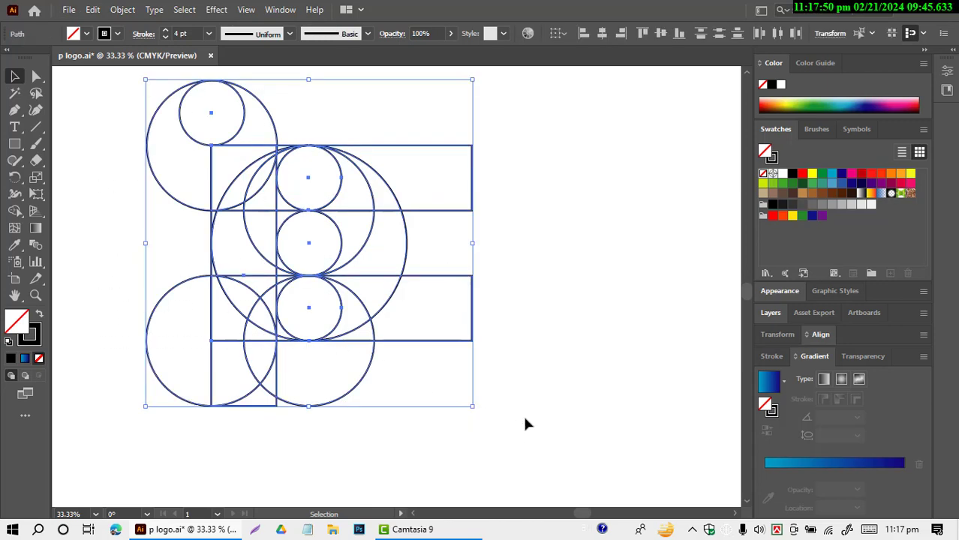
click(14, 211)
mouse_move(178, 112)
mouse_down()
mouse_move(175, 145)
mouse_move(251, 189)
mouse_move(340, 197)
mouse_move(354, 234)
mouse_up()
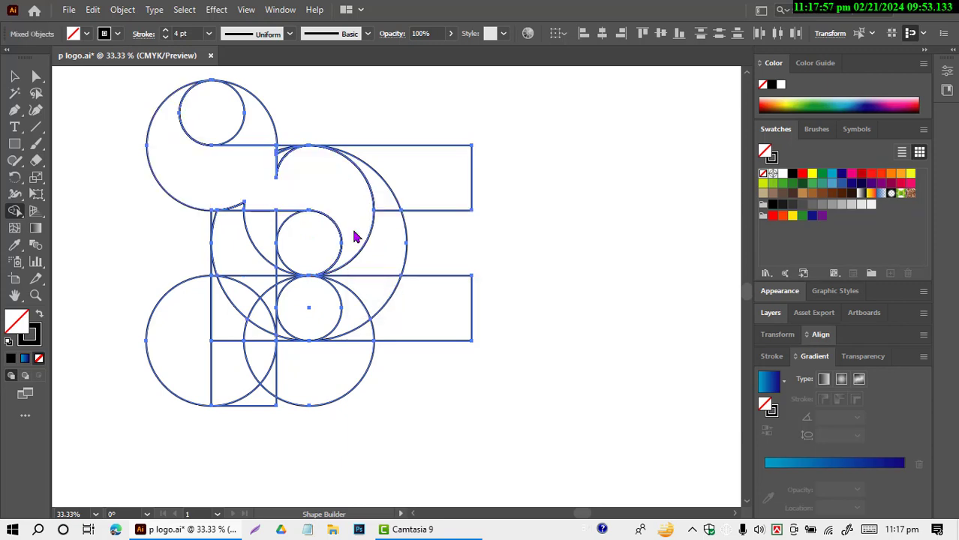
Step: Merge the leftover slivers at the S-shaped band's upper and lower notches into the band
mouse_move(258, 156)
mouse_down()
mouse_move(293, 156)
mouse_move(291, 166)
mouse_up()
drag(237, 200, 242, 210)
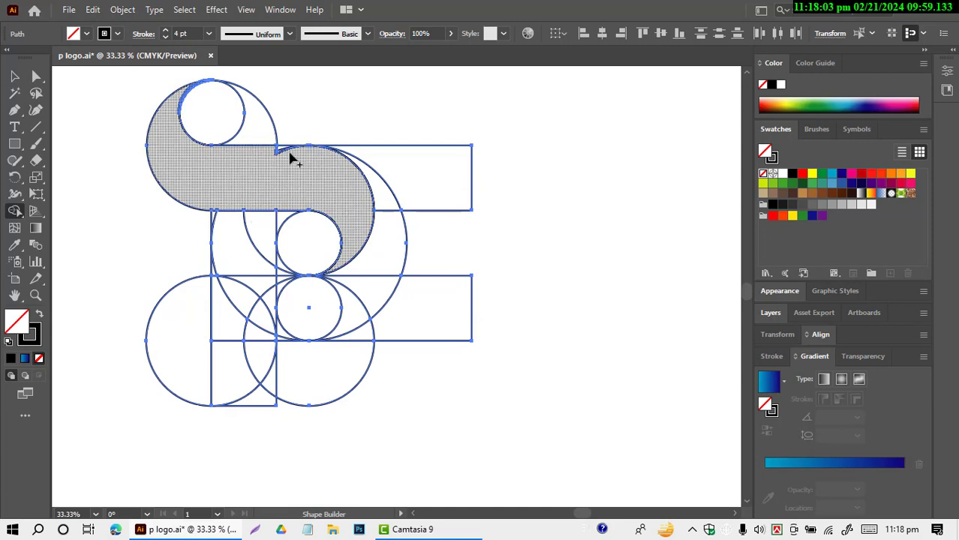
scroll(290, 154, up, 1)
scroll(278, 187, up, 2)
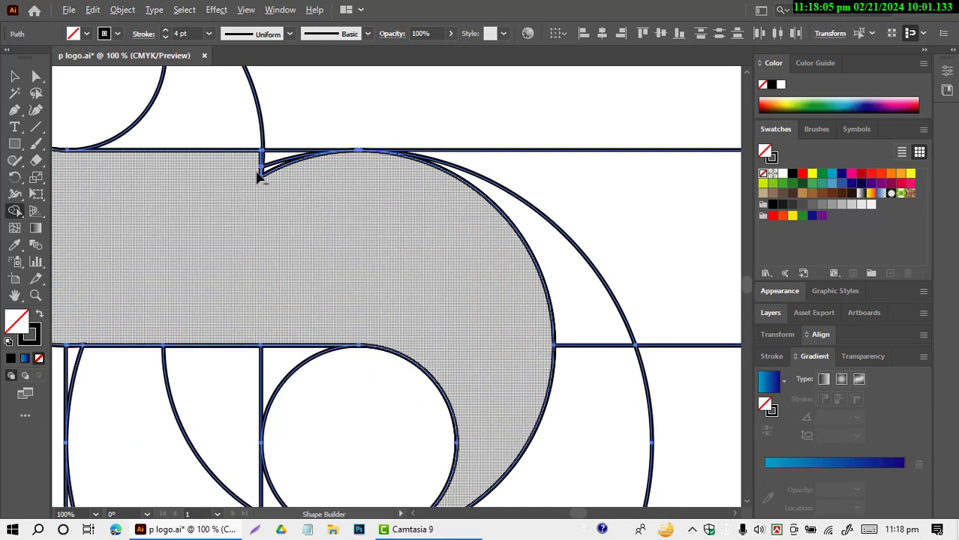
mouse_move(253, 175)
mouse_down()
mouse_move(284, 169)
mouse_move(288, 189)
mouse_move(282, 173)
mouse_up()
Step: Merge the middle small circle with its adjoining corner pieces into a D-shaped region, and the surrounding regions into the P's outer bowl
scroll(357, 204, down, 5)
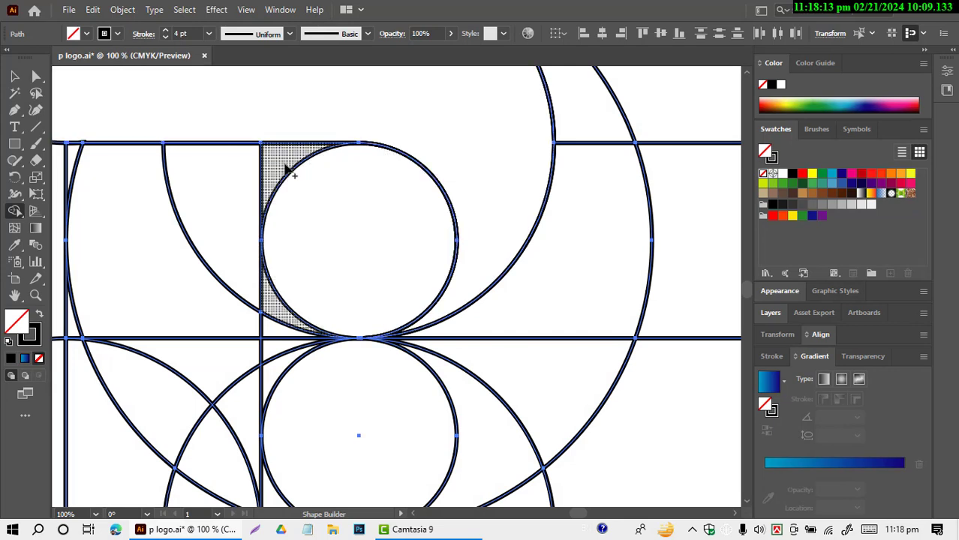
drag(283, 163, 281, 283)
mouse_move(279, 302)
mouse_down()
mouse_move(274, 325)
mouse_move(278, 317)
mouse_up()
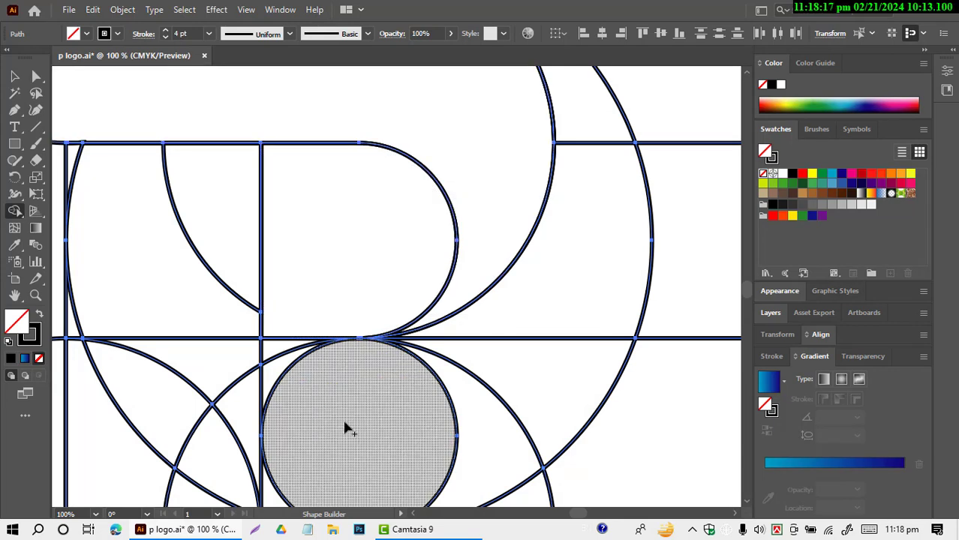
mouse_move(277, 356)
mouse_down()
mouse_move(294, 406)
mouse_move(417, 465)
mouse_move(547, 315)
mouse_move(594, 195)
mouse_move(606, 103)
mouse_move(604, 112)
mouse_up()
Step: Merge the upright rectangle's pieces into one stem, leaving the curved corner at its foot separate
scroll(595, 199, down, 3)
scroll(495, 248, down, 3)
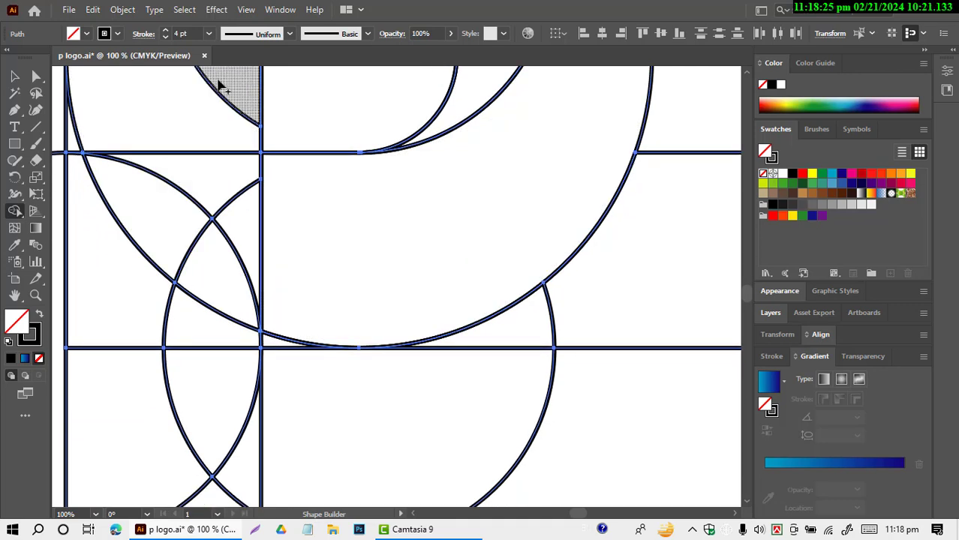
mouse_move(218, 86)
mouse_down()
mouse_move(173, 450)
mouse_move(133, 347)
mouse_up()
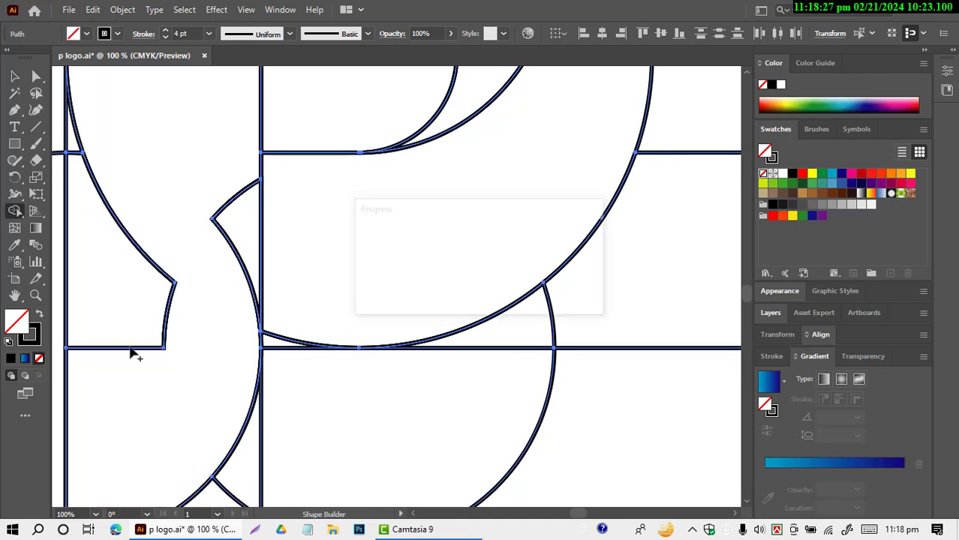
mouse_move(96, 163)
mouse_down()
mouse_move(78, 274)
mouse_move(85, 334)
mouse_move(90, 304)
mouse_up()
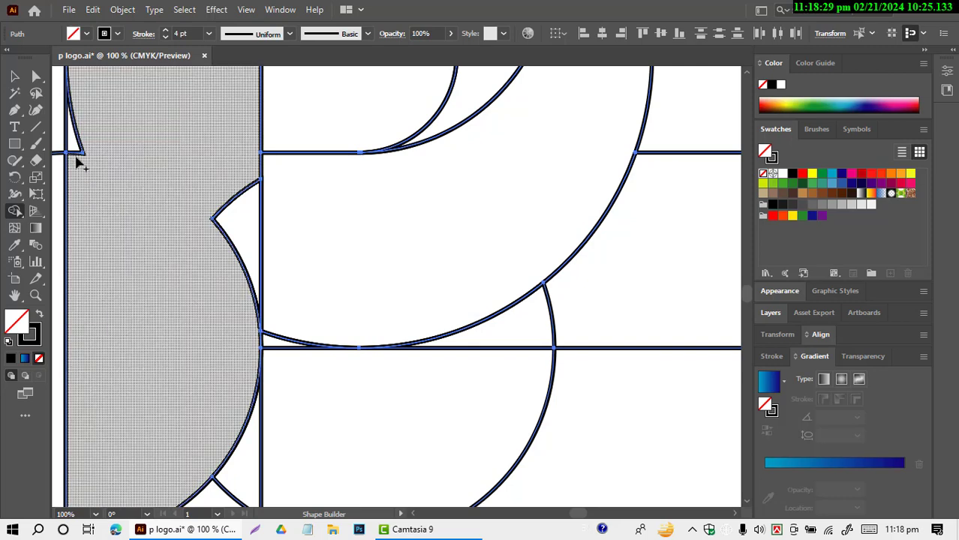
drag(72, 136, 153, 162)
drag(222, 192, 241, 280)
Step: Delete the lower circles' leftover pieces on both sides of the stem's foot, keeping the curved corner inside the upright rectangle
scroll(241, 338, down, 1)
scroll(300, 322, down, 3)
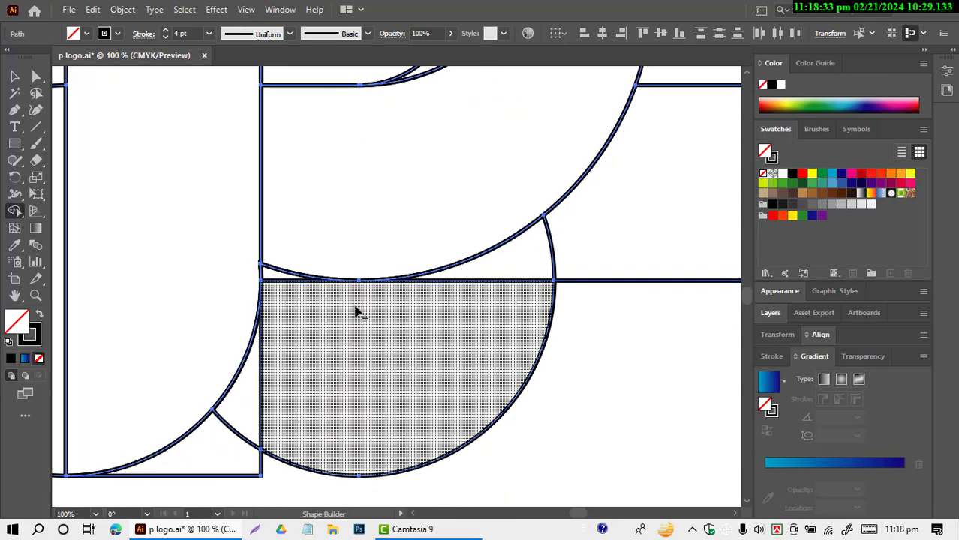
scroll(367, 334, down, 4)
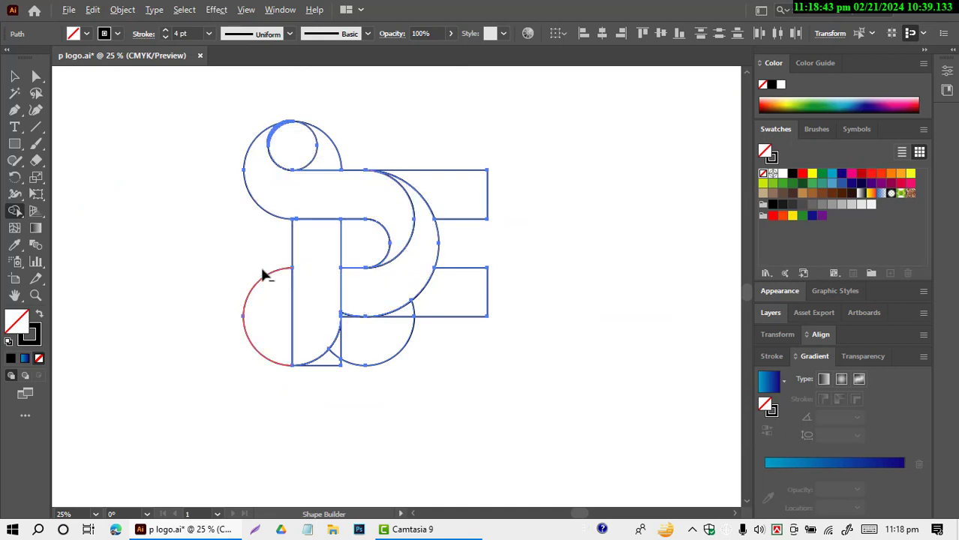
drag(252, 251, 271, 364)
mouse_move(319, 391)
mouse_down()
mouse_move(363, 333)
mouse_move(337, 361)
mouse_up()
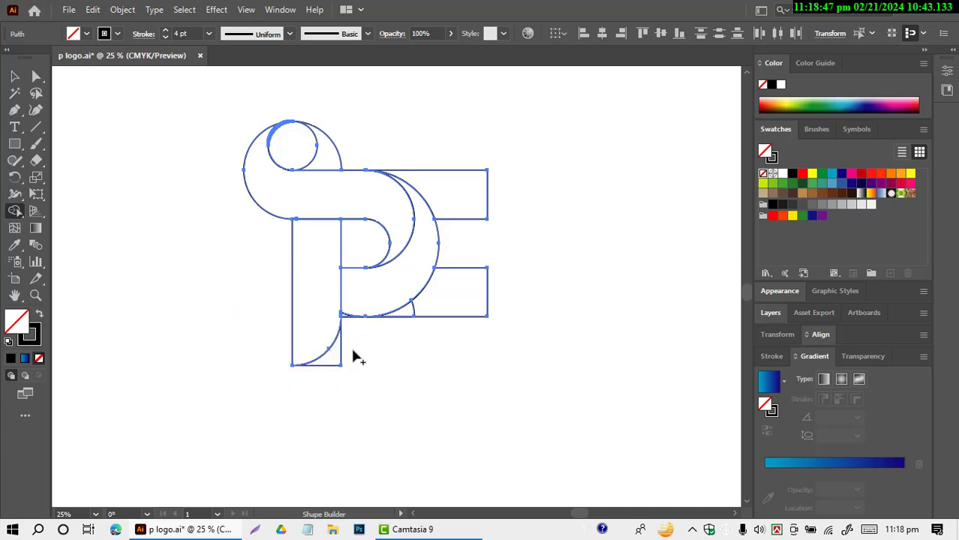
Step: Delete the leftover pieces outside the P: the upper circles' remains, the wedge below the bowl and both horizontal rectangles' outer ends
mouse_move(402, 316)
mouse_down()
mouse_move(436, 304)
mouse_move(472, 256)
mouse_move(468, 175)
mouse_move(438, 140)
mouse_move(334, 134)
mouse_move(299, 143)
mouse_move(316, 90)
mouse_move(321, 182)
mouse_up()
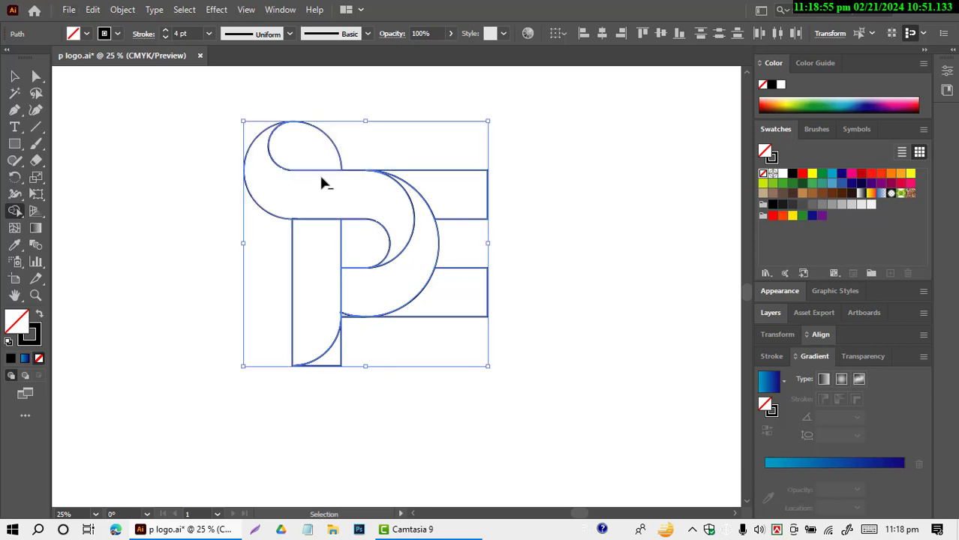
alt+click(339, 135)
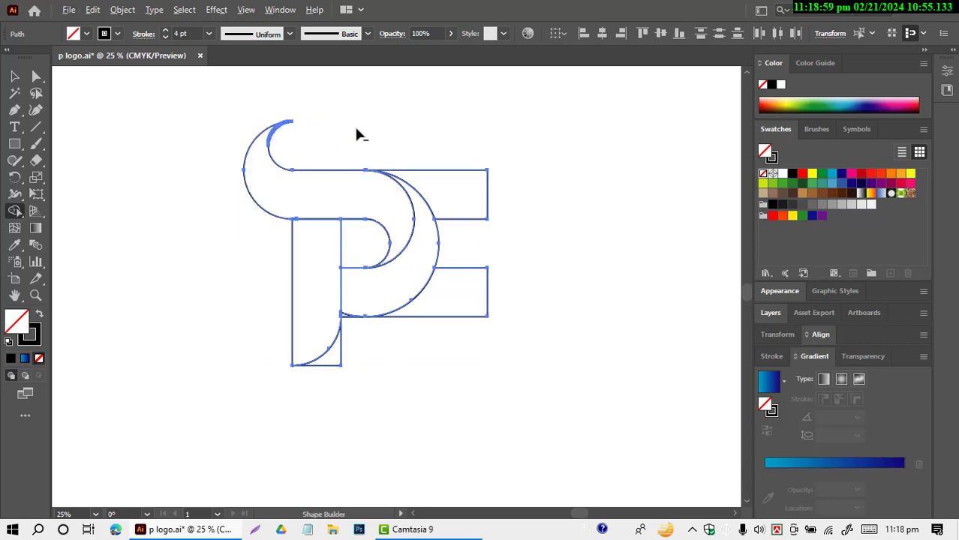
drag(383, 138, 424, 179)
drag(462, 239, 464, 314)
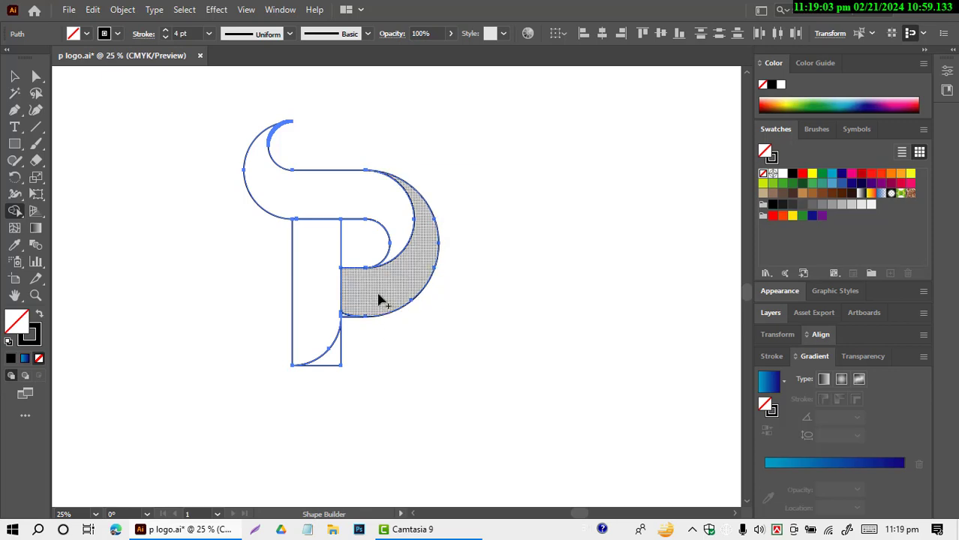
alt+scroll(375, 298, up, 2)
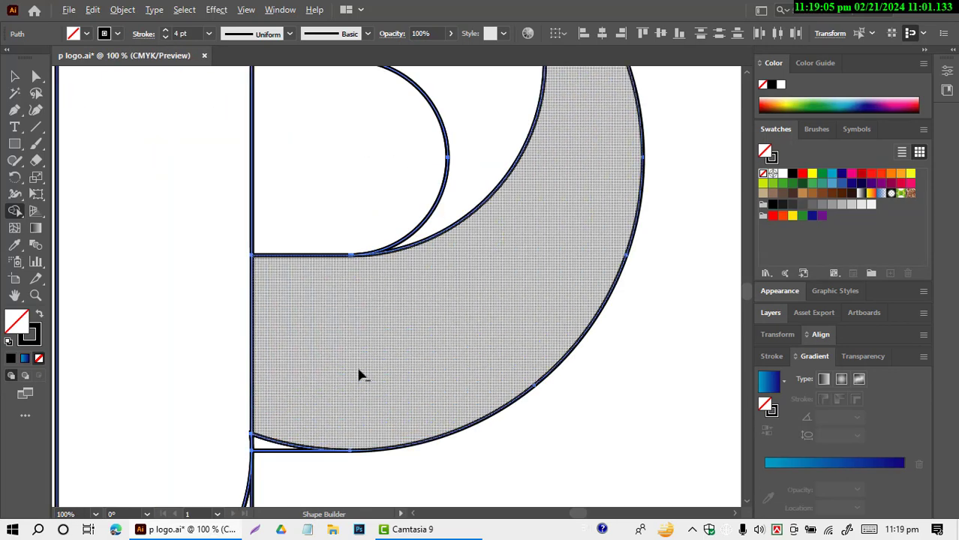
Step: Merge the sliver beneath the outer bowl into the bowl with Shape Builder and delete the corner piece outside the stem's curved foot
mouse_move(285, 418)
mouse_down()
mouse_move(261, 441)
mouse_move(263, 456)
mouse_move(371, 399)
mouse_up()
scroll(368, 364, down, 5)
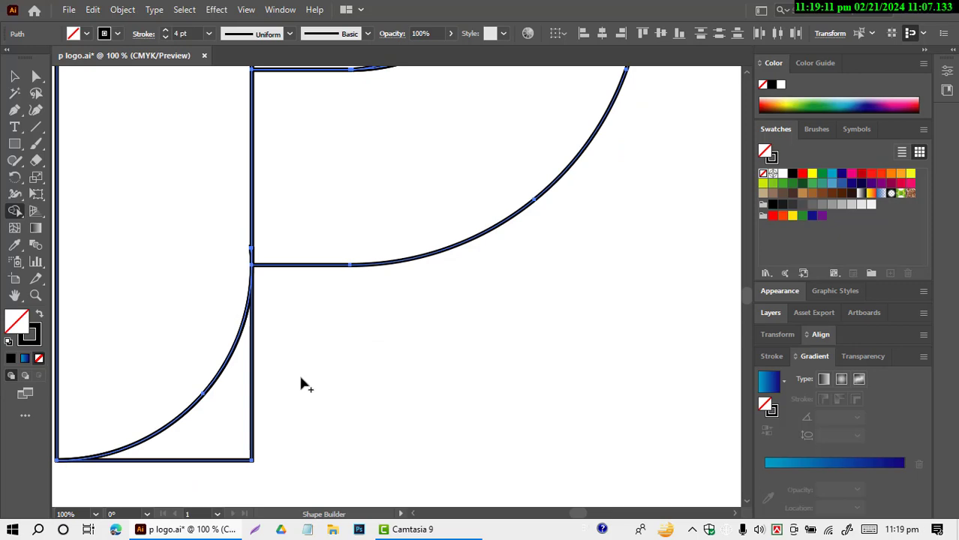
drag(301, 377, 184, 454)
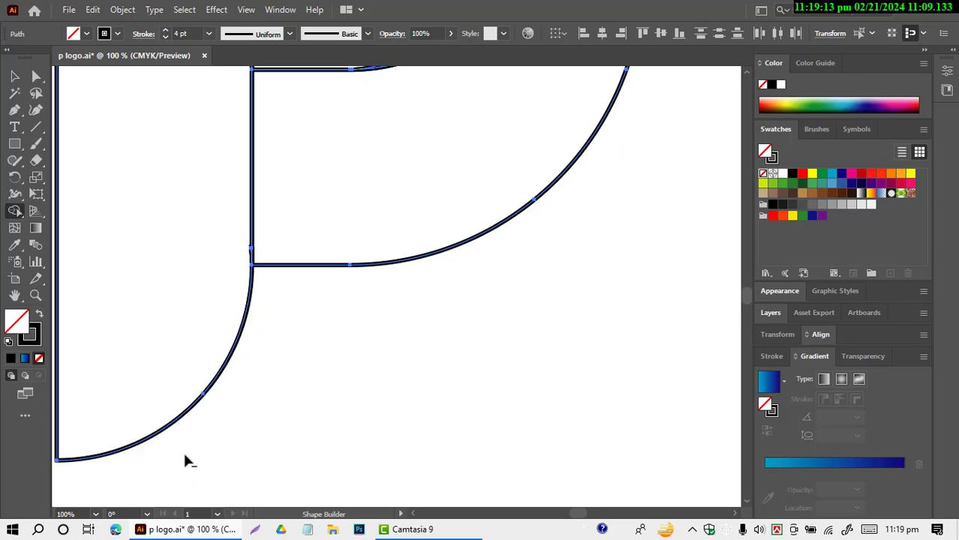
scroll(352, 427, up, 5)
scroll(518, 420, down, 3)
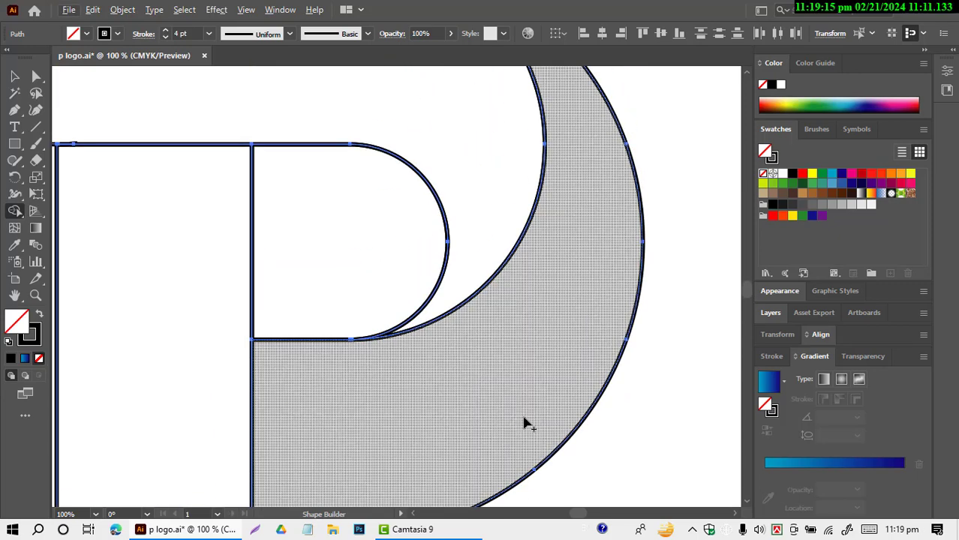
scroll(525, 424, down, 4)
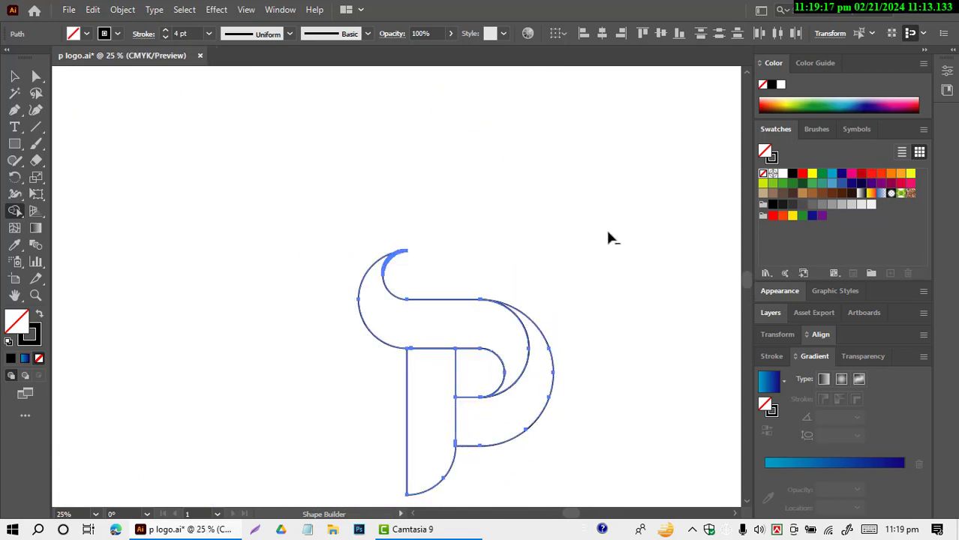
Step: Swap fill and stroke on the top swoosh, the outer bowl and the stem, giving each a black fill without an outline
click(18, 74)
scroll(293, 178, down, 3)
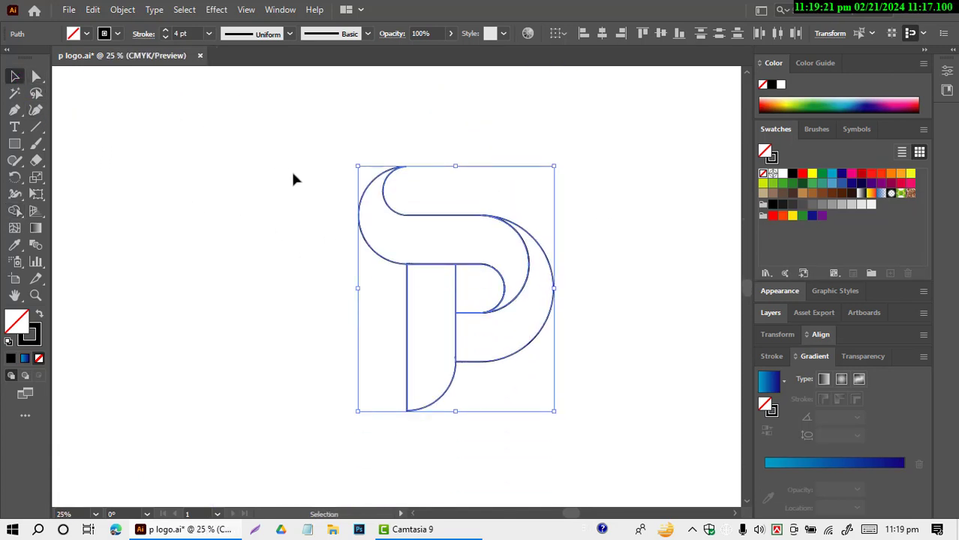
click(621, 354)
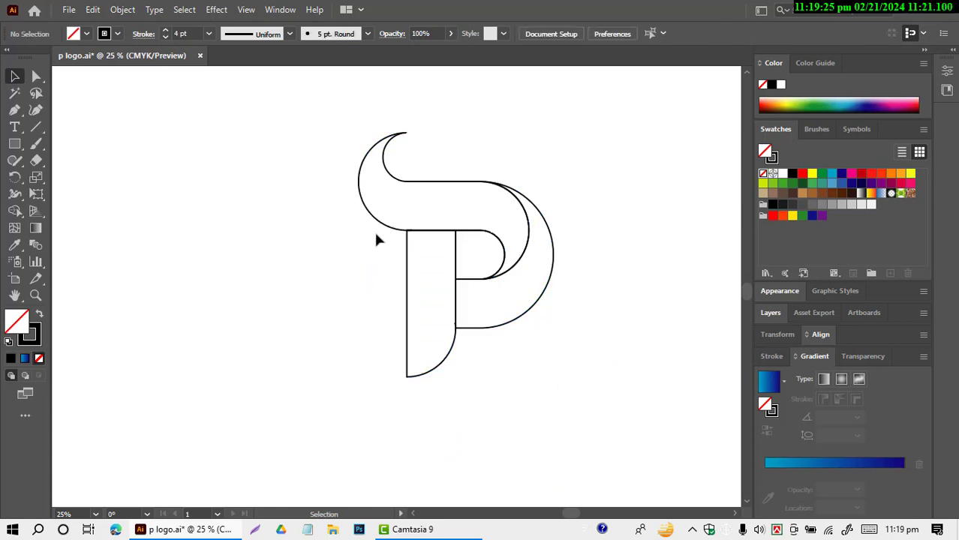
click(400, 184)
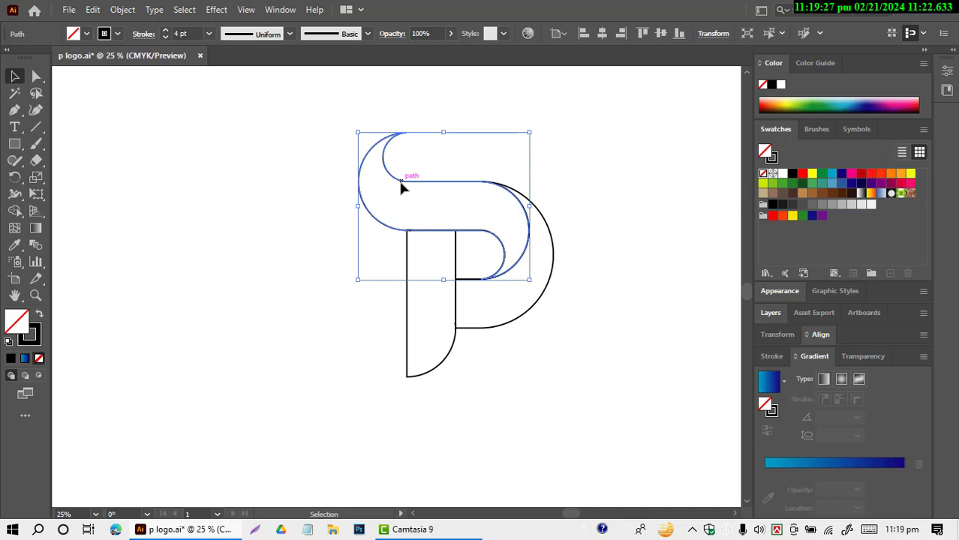
click(39, 315)
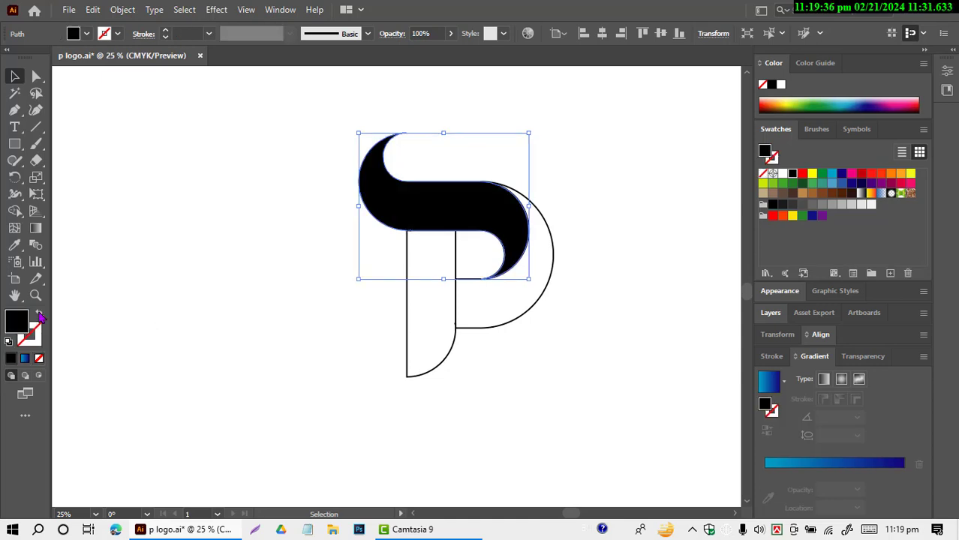
click(508, 327)
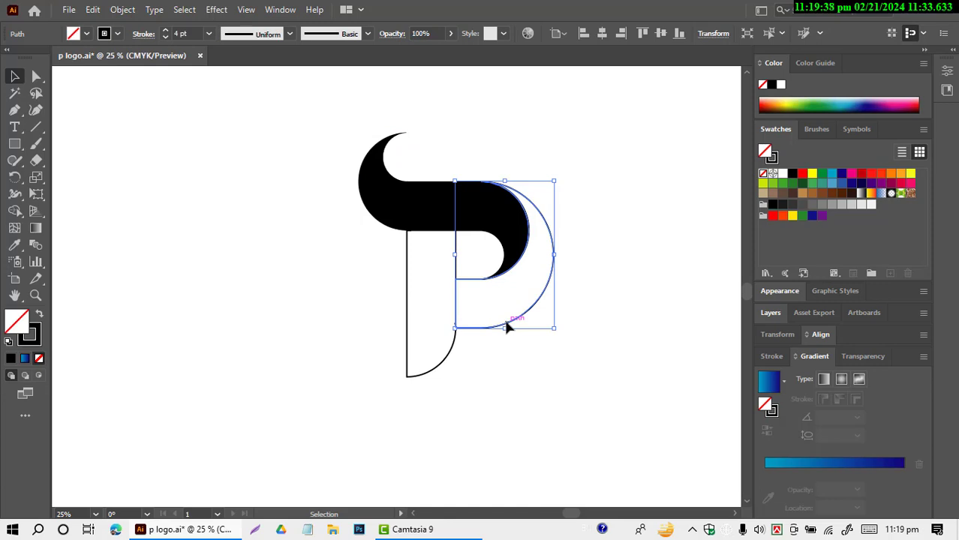
click(40, 316)
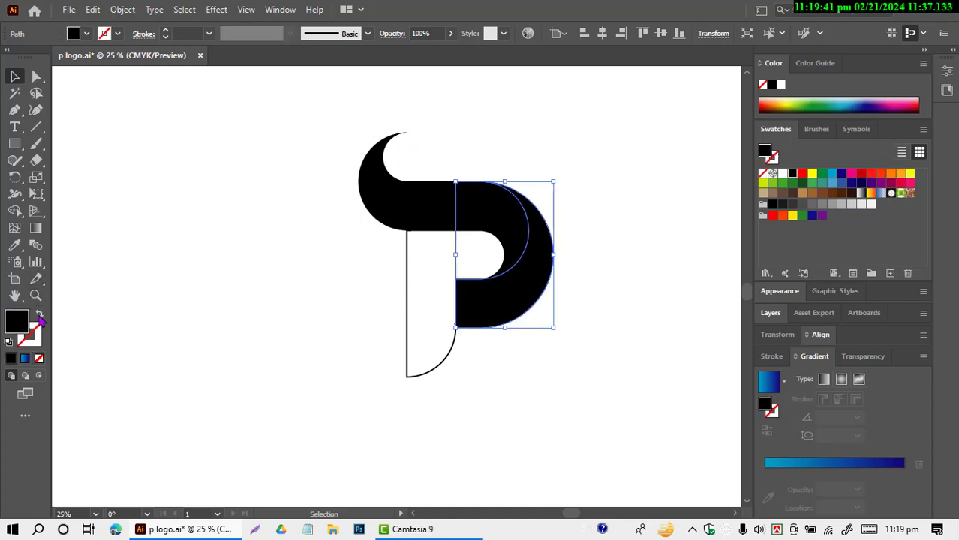
click(405, 353)
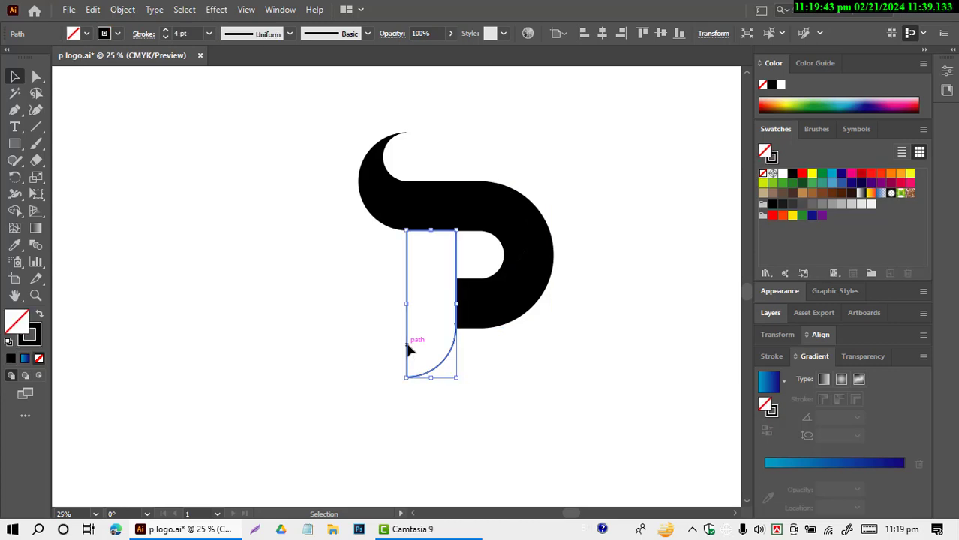
click(39, 315)
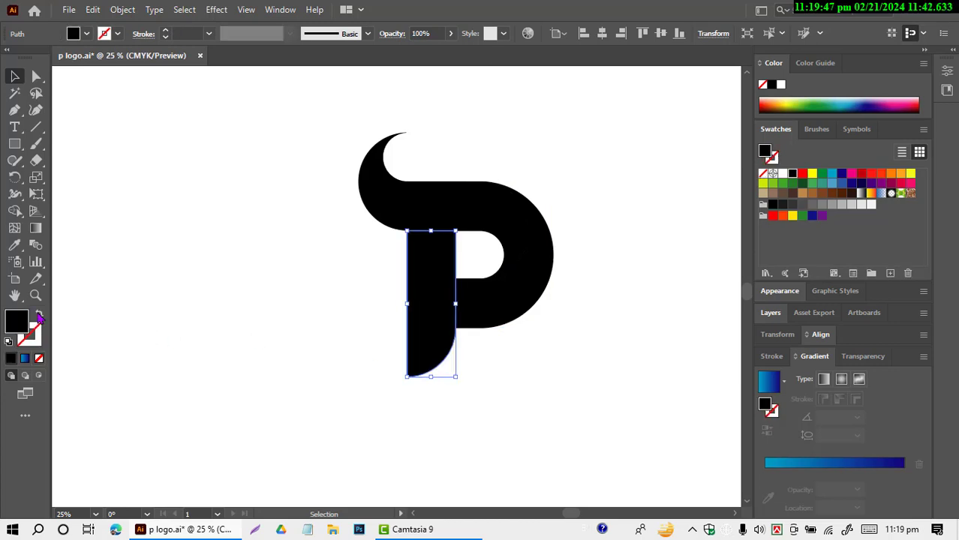
click(194, 312)
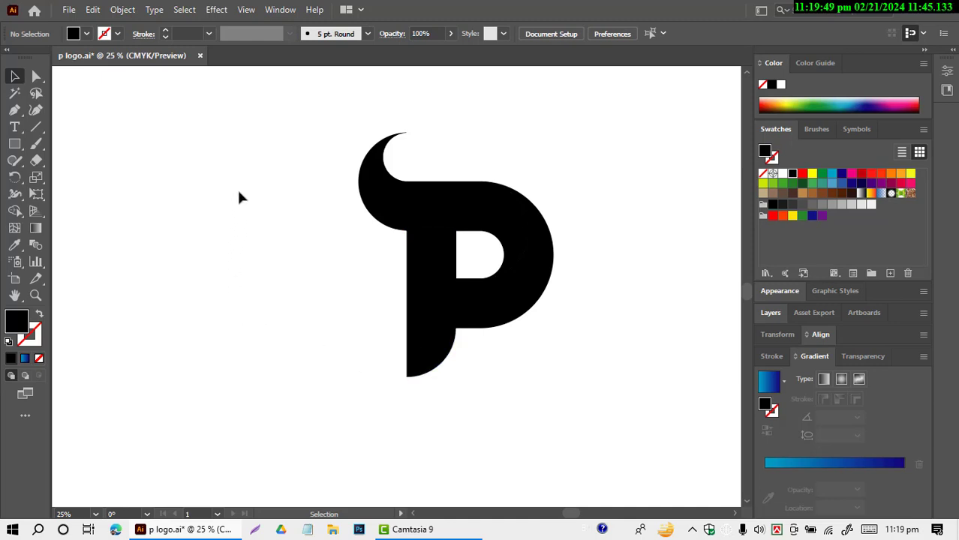
Step: Move all parts of the P together horizontally toward the left side of the artboard and deselect them
drag(238, 192, 549, 416)
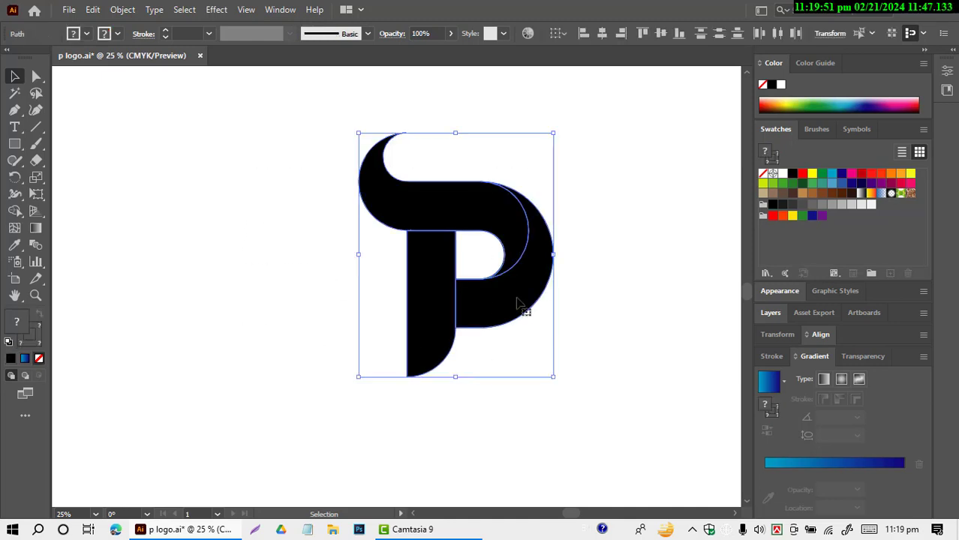
drag(516, 302, 412, 301)
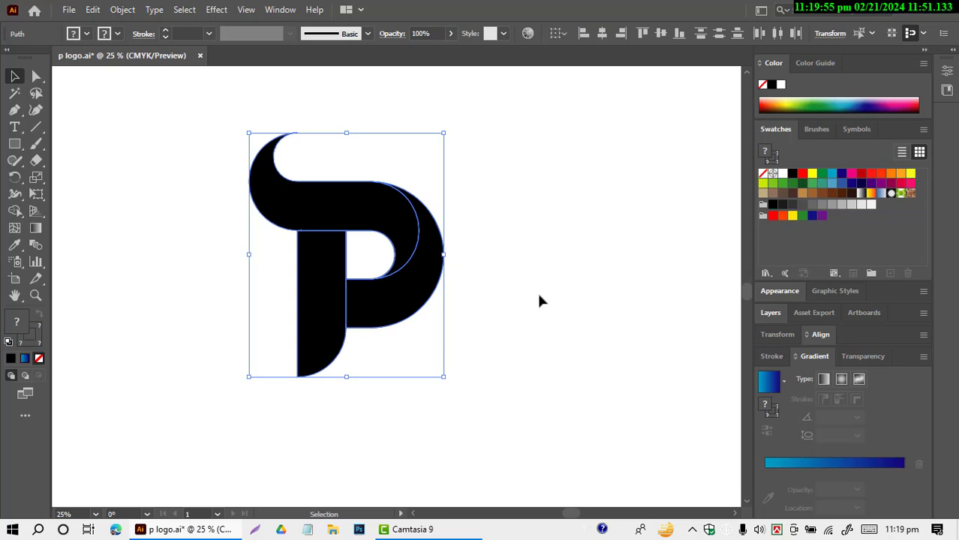
click(539, 301)
Step: Fill the top swoosh with the linear white-to-black gradient preset
click(401, 229)
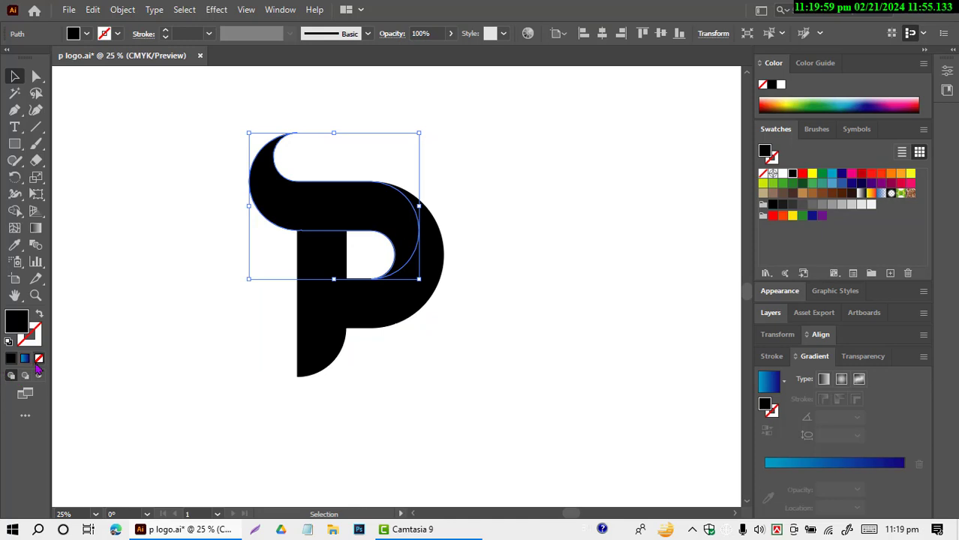
click(783, 381)
click(703, 415)
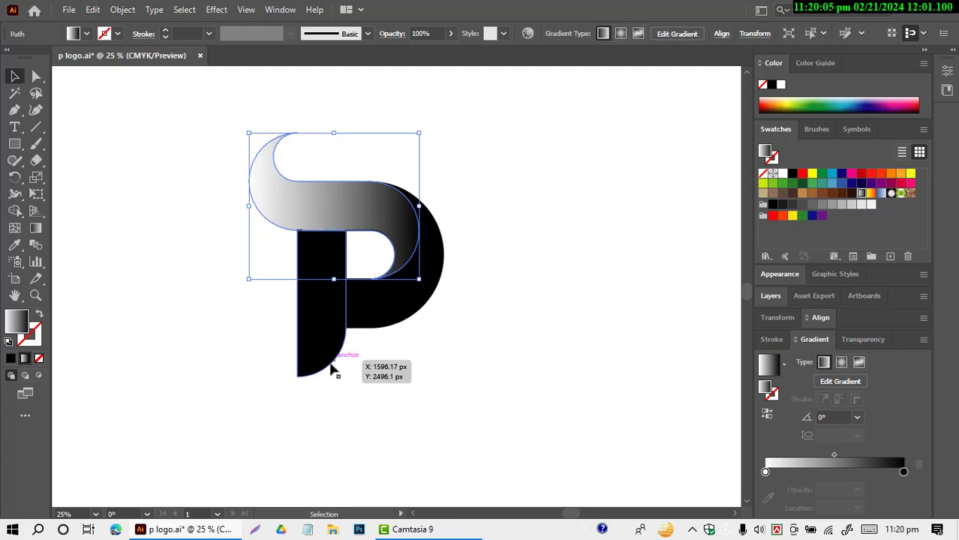
Step: Copy the top swoosh's white-to-black gradient onto the outer bowl and the stem with the Eyedropper
click(407, 321)
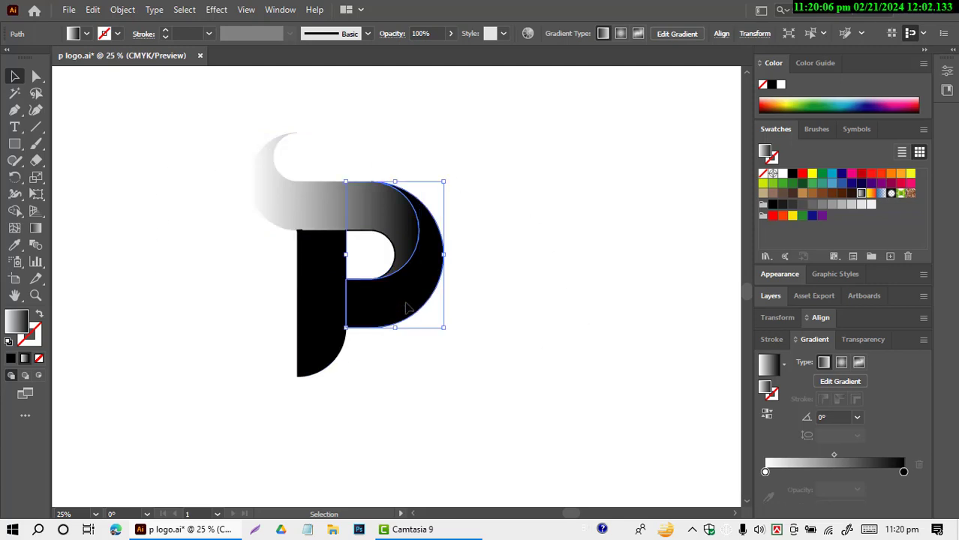
click(15, 246)
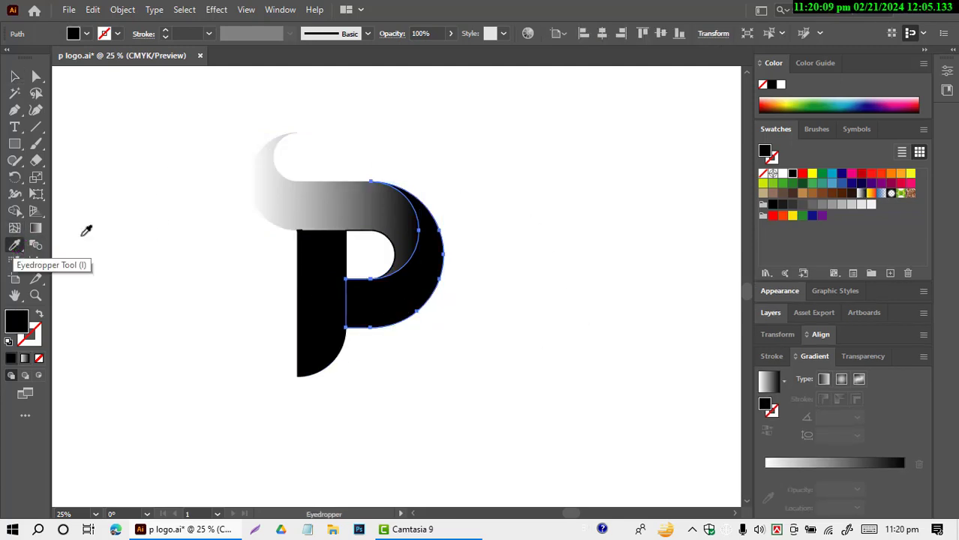
click(300, 209)
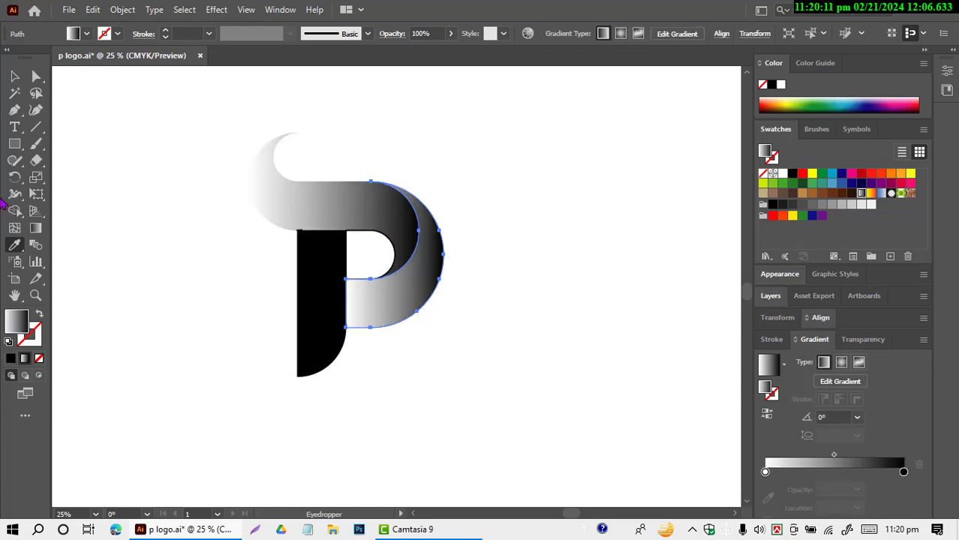
click(14, 76)
click(316, 315)
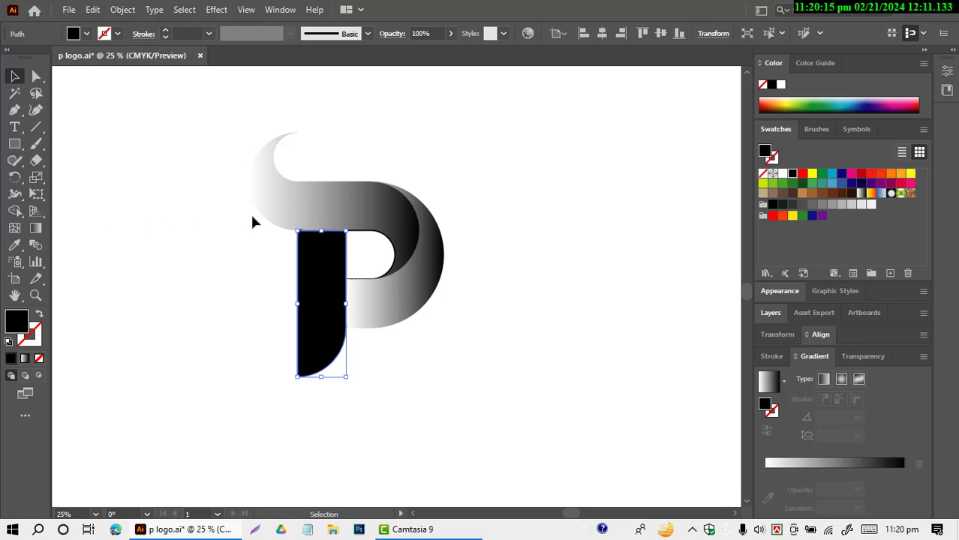
click(14, 245)
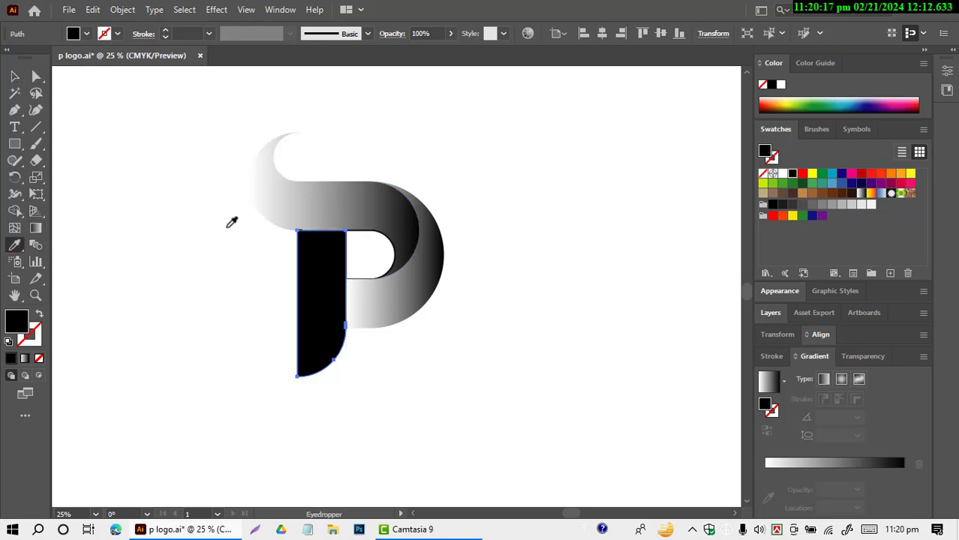
click(309, 199)
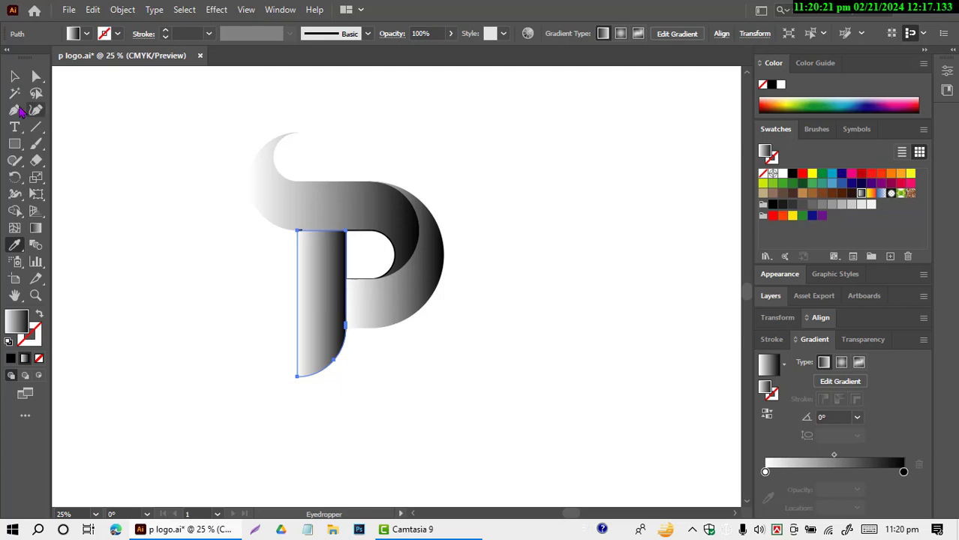
Step: Recolour the top swoosh's gradient with a cyan-blue start stop and an added dark blue stop at about 96%
click(14, 77)
click(360, 209)
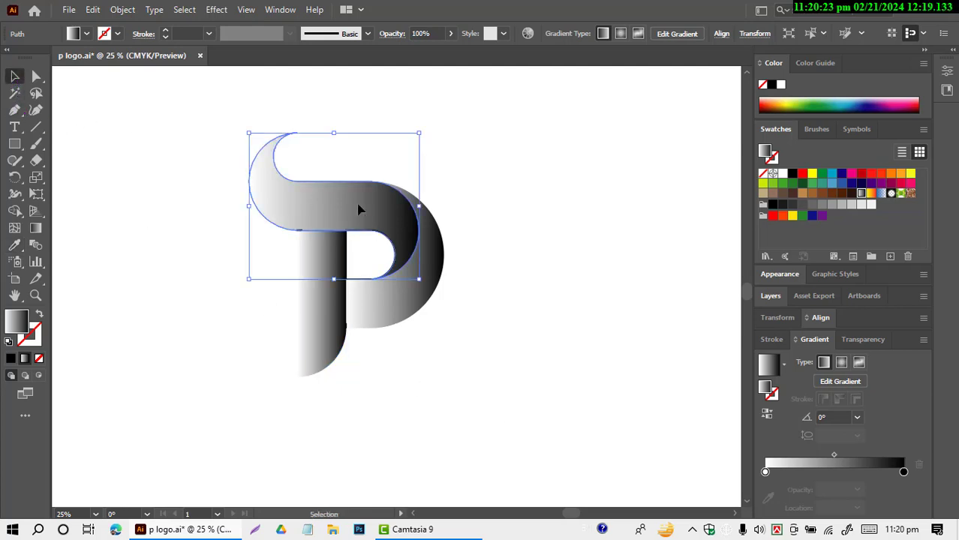
double_click(765, 472)
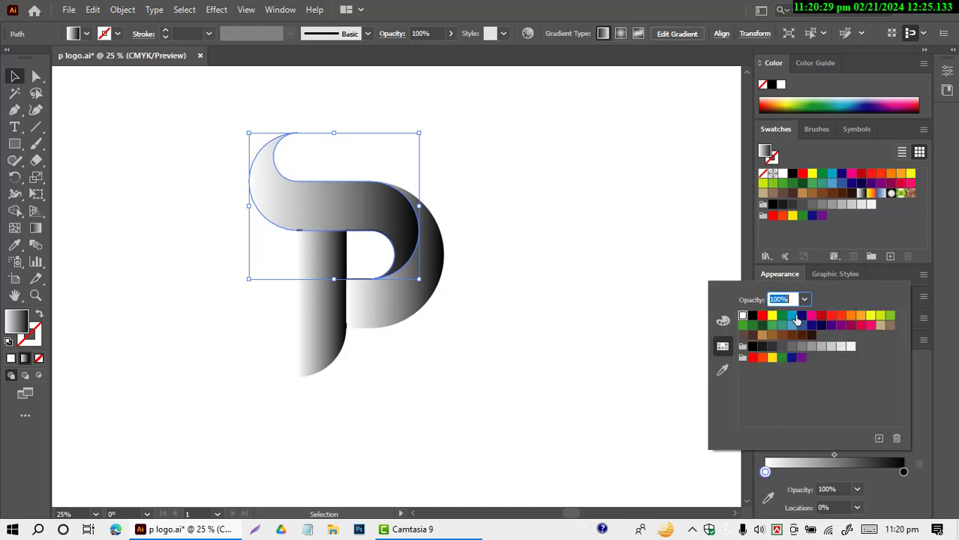
click(795, 318)
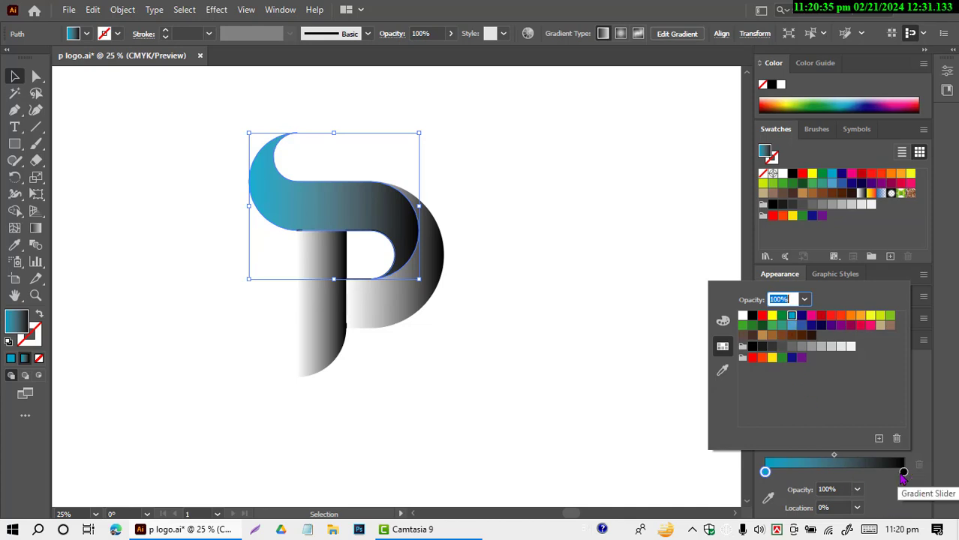
double_click(900, 475)
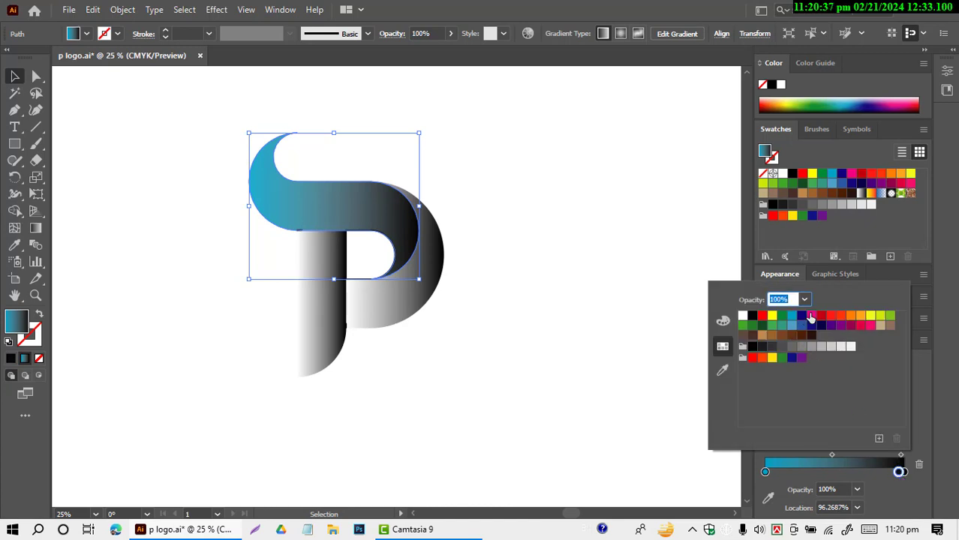
click(801, 316)
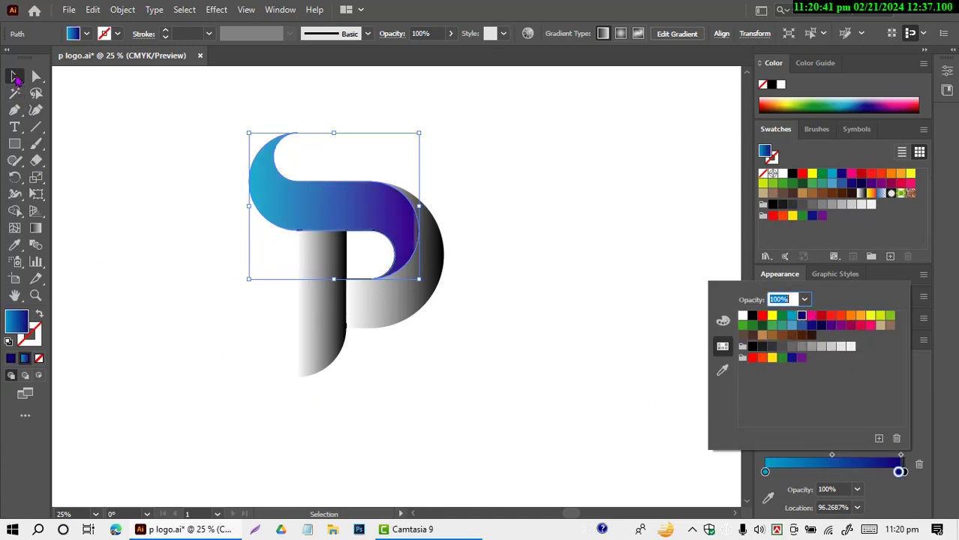
Step: Apply the top swoosh's cyan-to-dark-blue gradient to the stem and the outer bowl with the Eyedropper
click(15, 77)
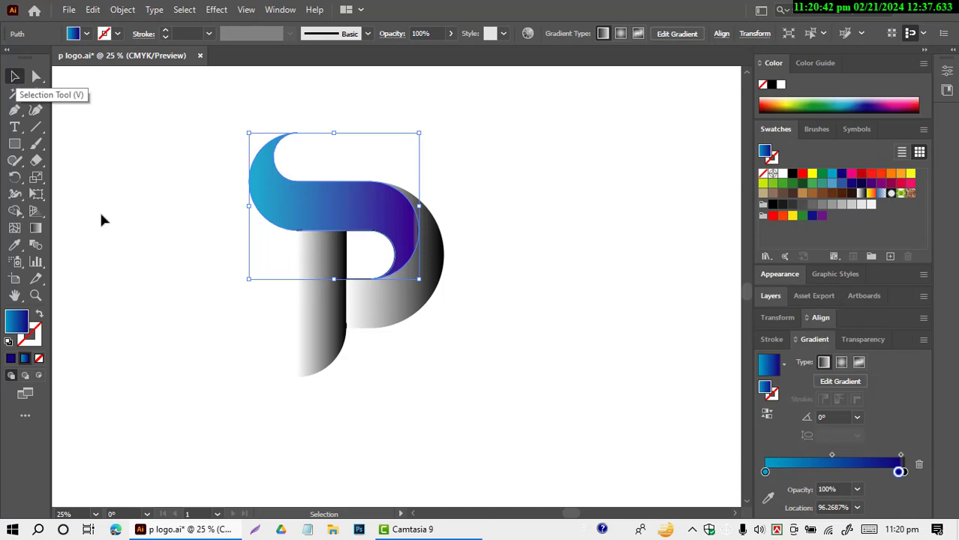
click(334, 351)
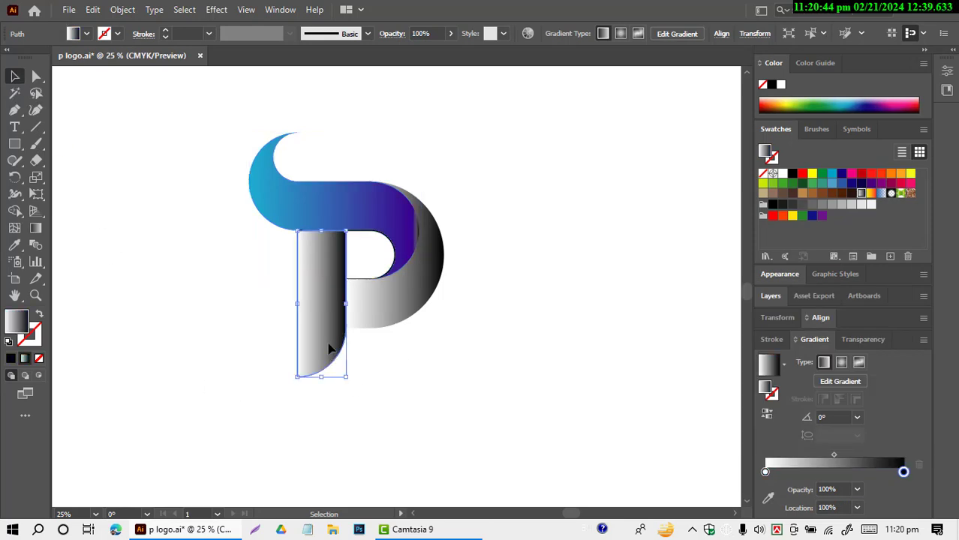
click(15, 248)
click(296, 204)
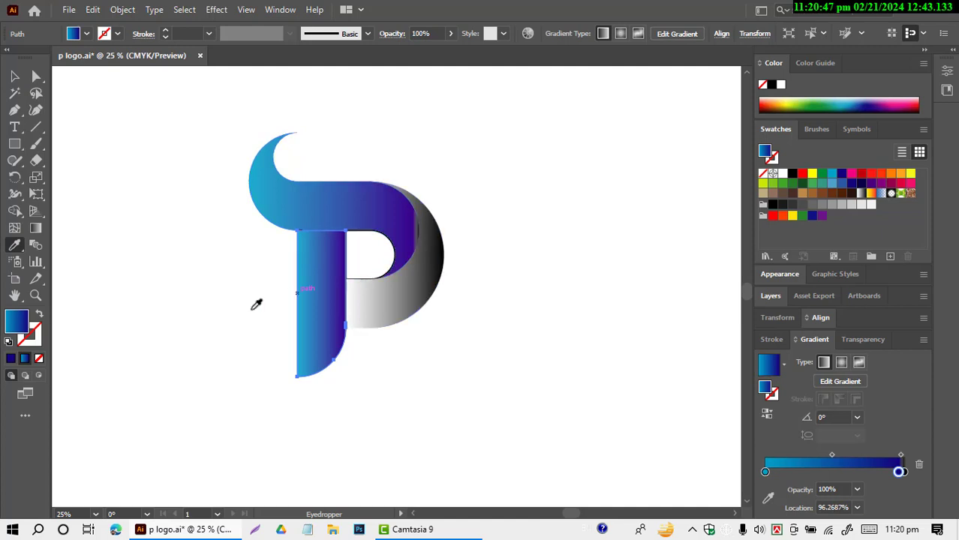
click(15, 76)
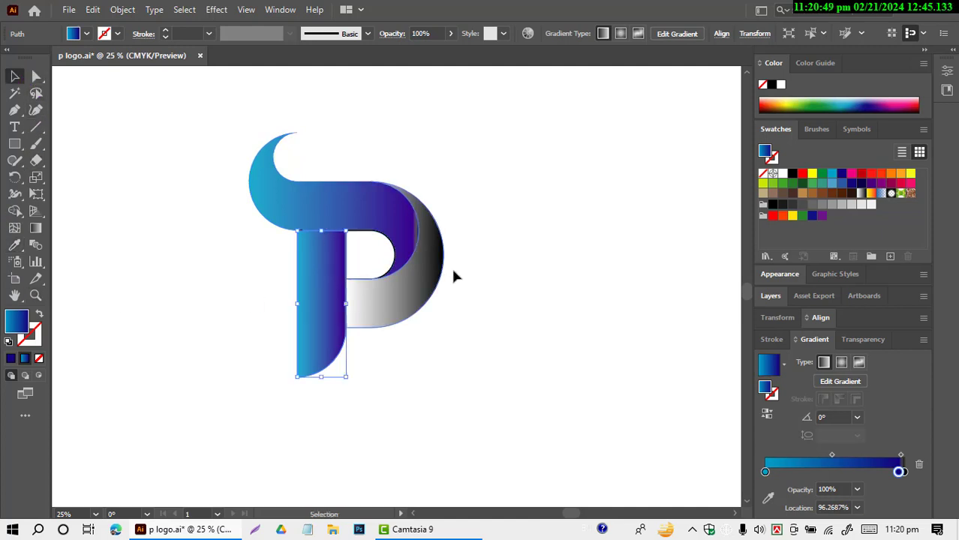
click(439, 286)
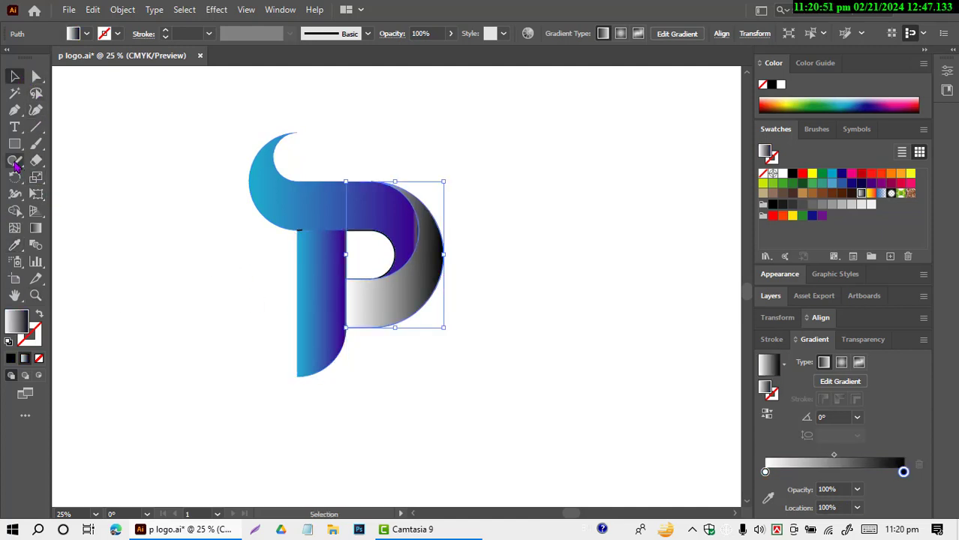
click(14, 246)
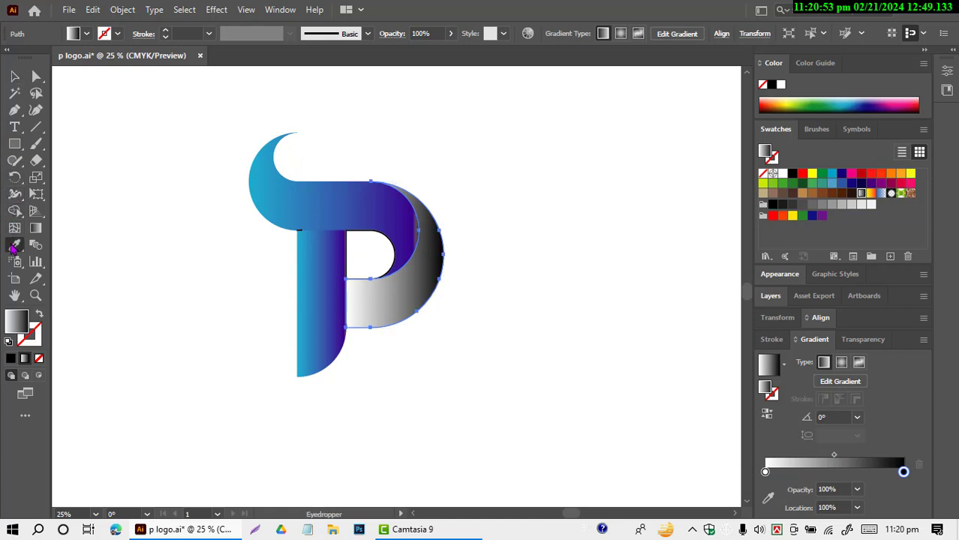
click(398, 212)
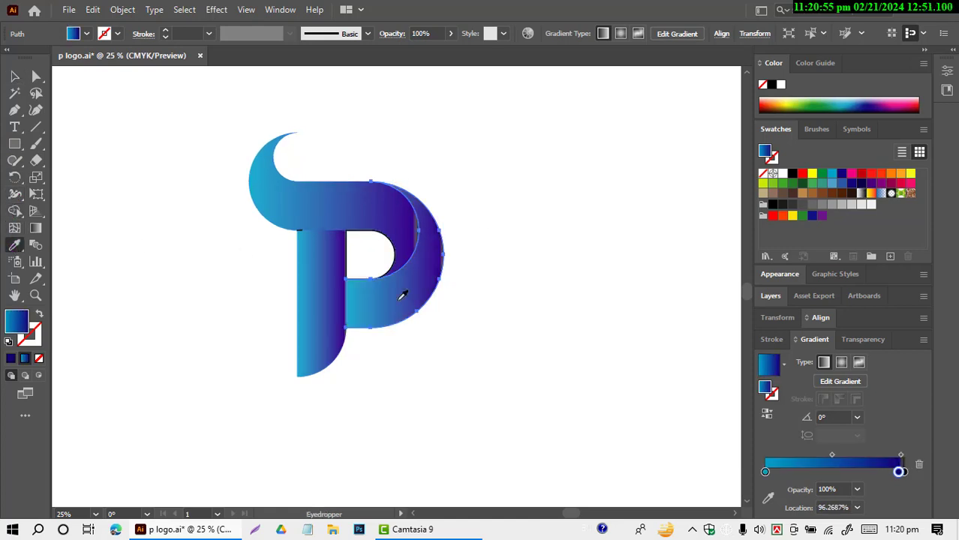
Step: Remove the black end stop from the top swoosh's gradient so it runs from cyan to dark blue only
click(15, 76)
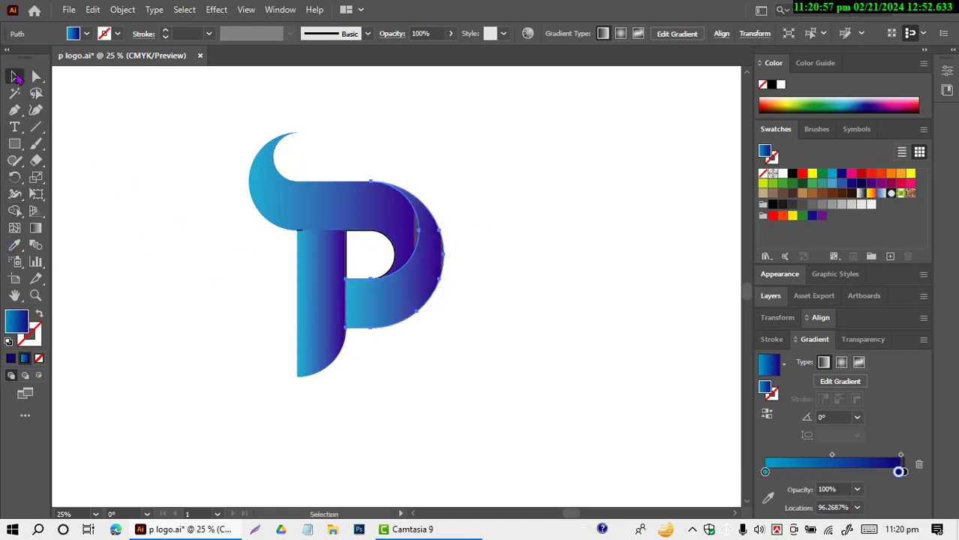
click(201, 240)
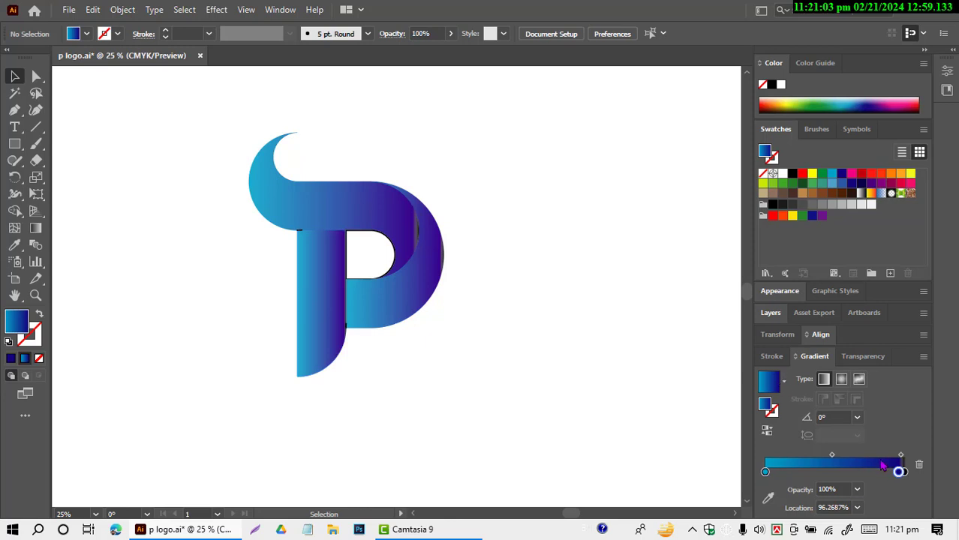
click(392, 228)
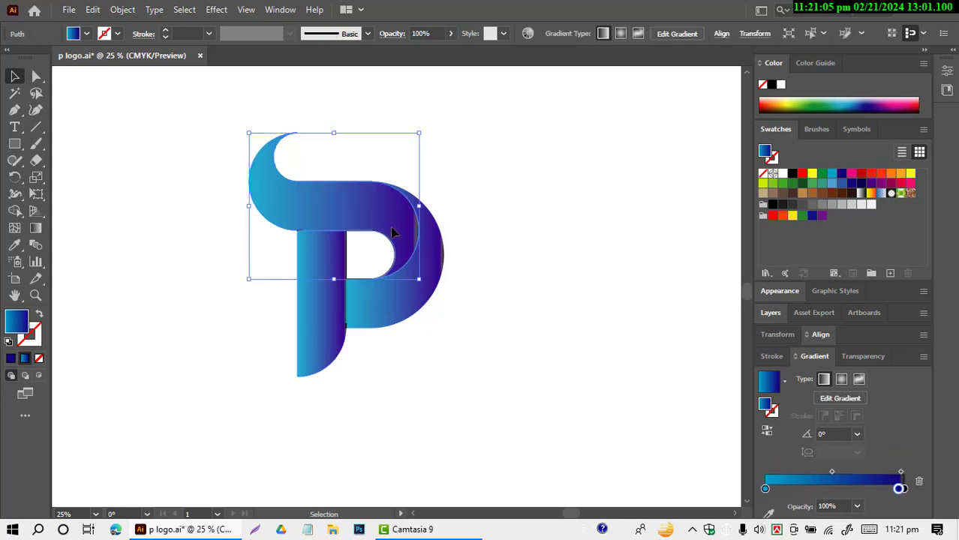
drag(905, 472, 944, 519)
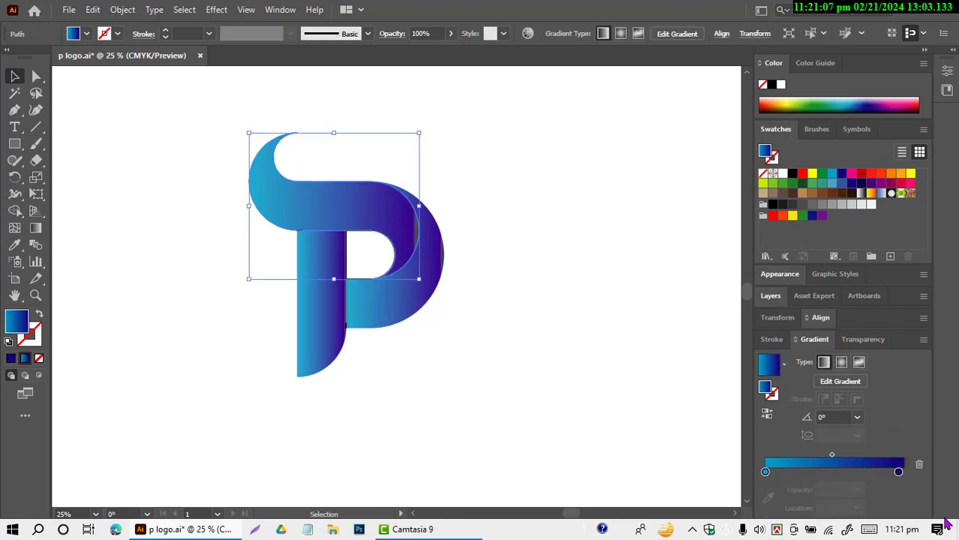
click(543, 340)
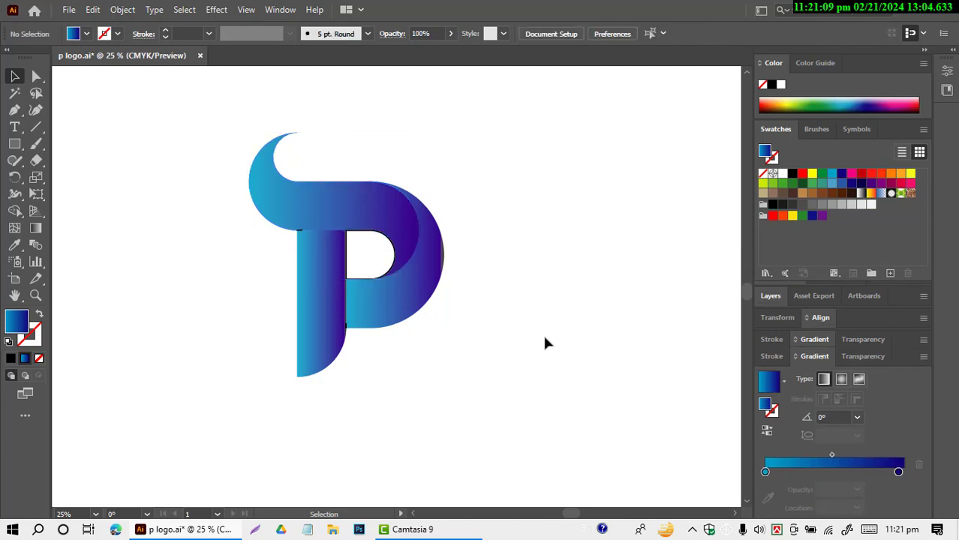
Step: Select the top swoosh, the stem and the outer bowl together and temporarily take them off the artboard
click(304, 234)
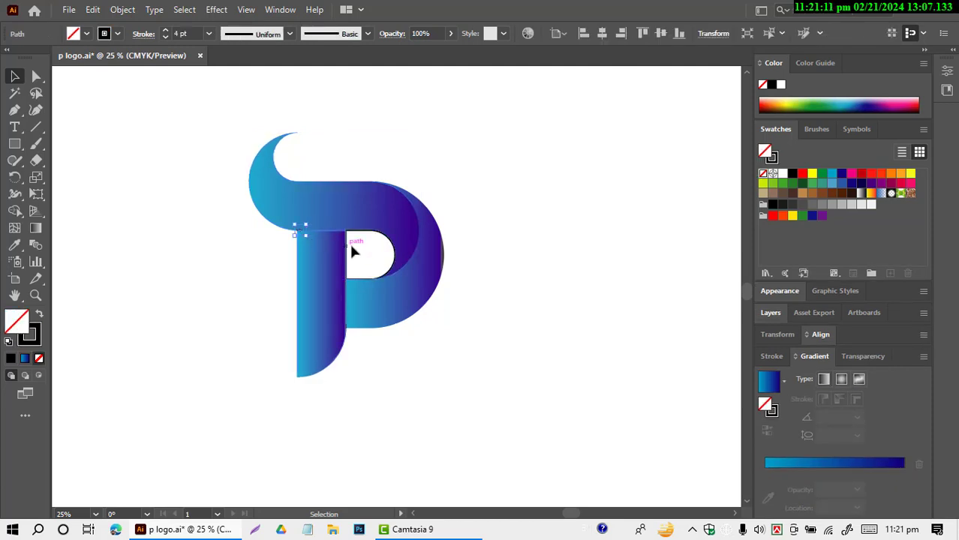
click(274, 253)
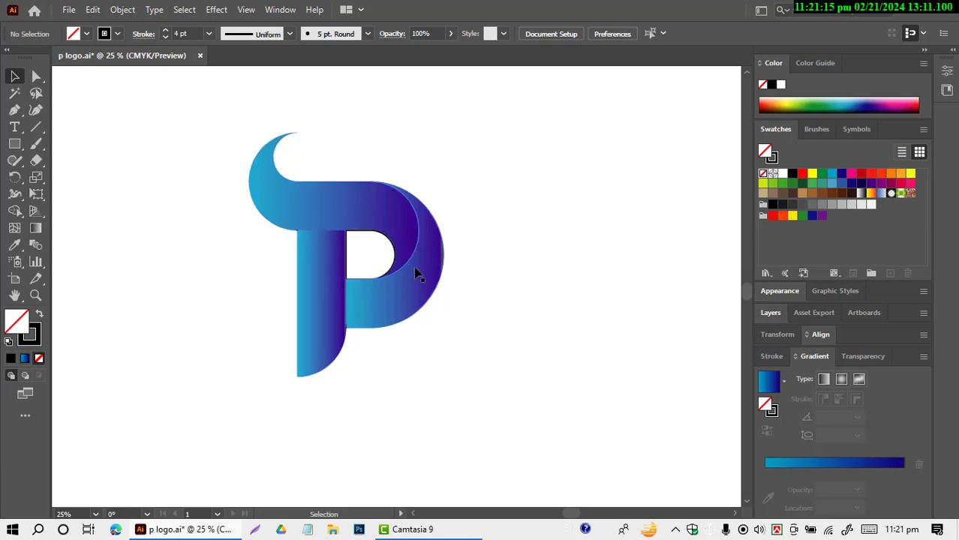
scroll(489, 306, up, 2)
scroll(489, 316, down, 2)
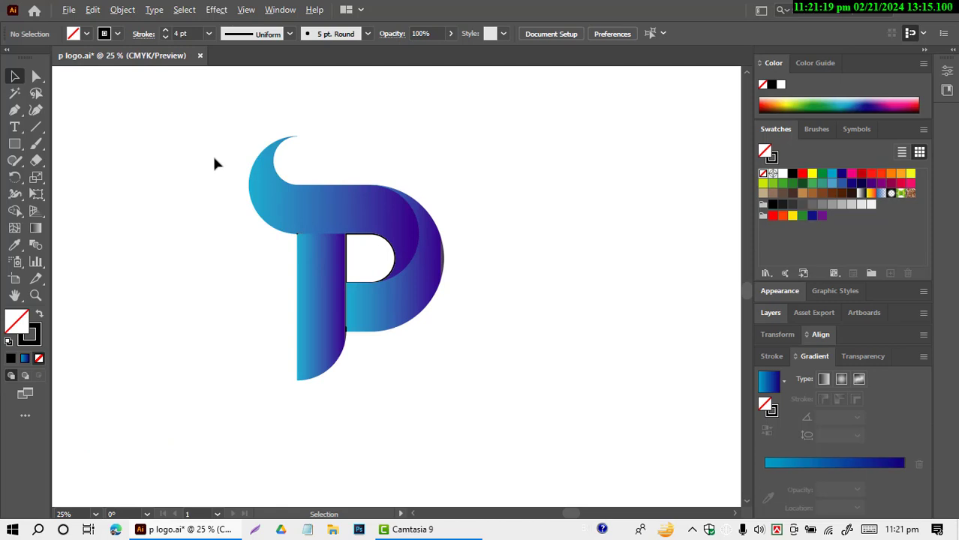
click(284, 199)
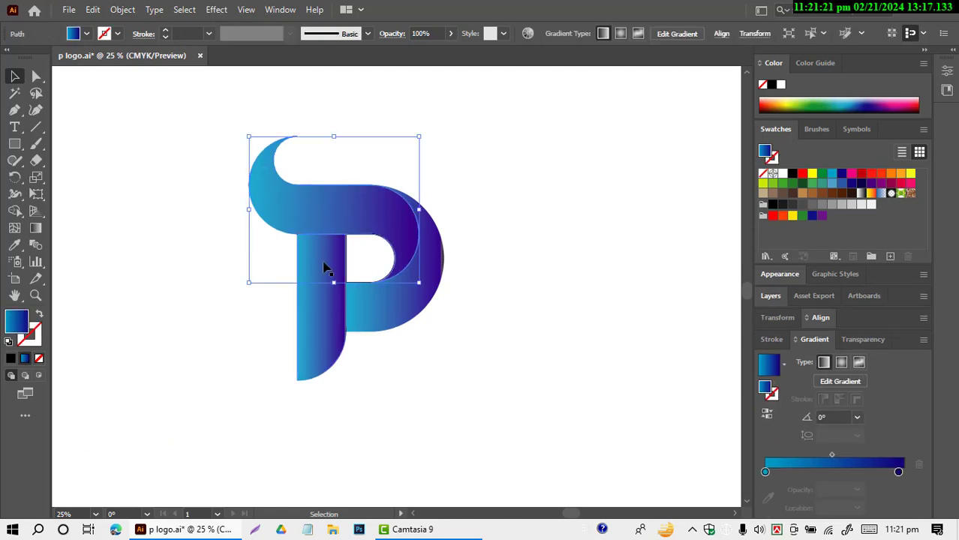
shift+click(326, 332)
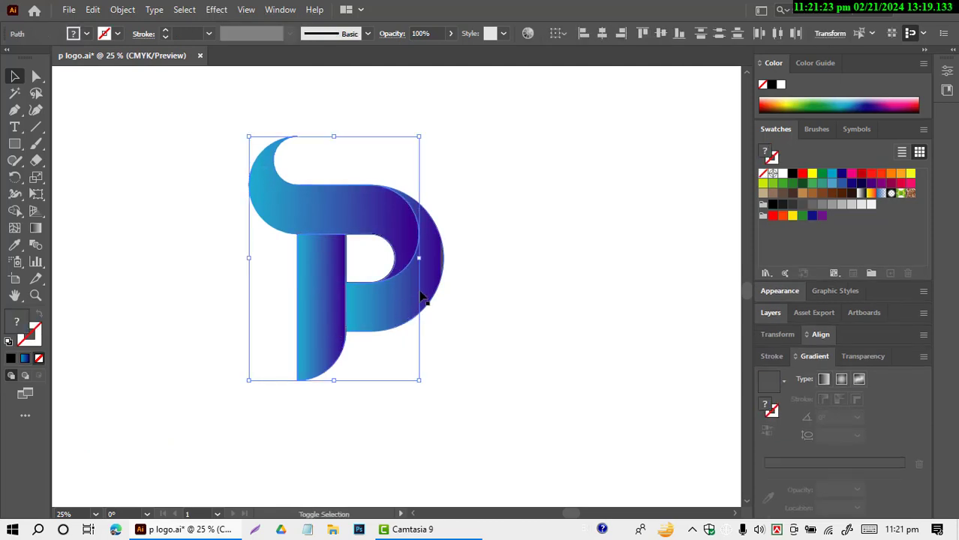
shift+click(437, 271)
key(Delete)
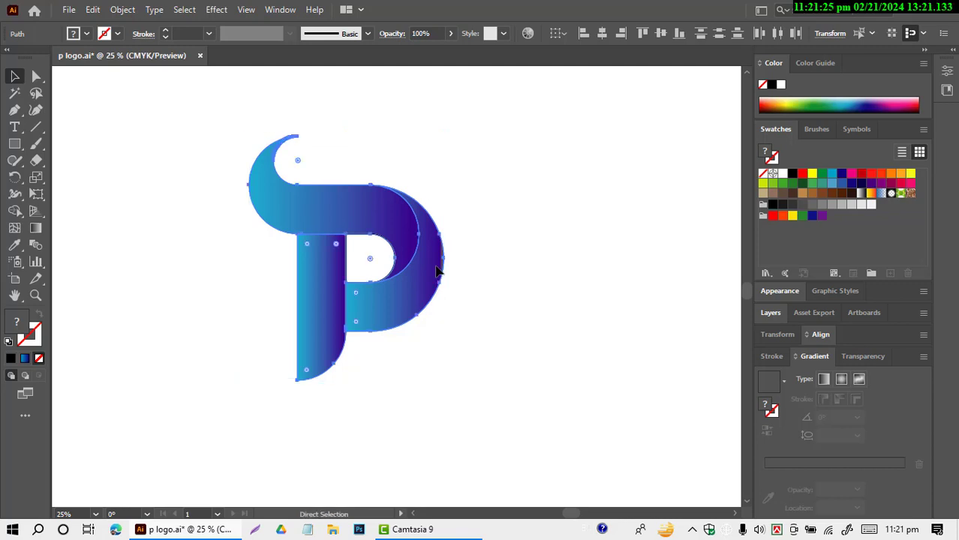
Step: Delete all leftover black-outlined paths and bring the three gradient parts of the P back in place
drag(219, 168, 499, 402)
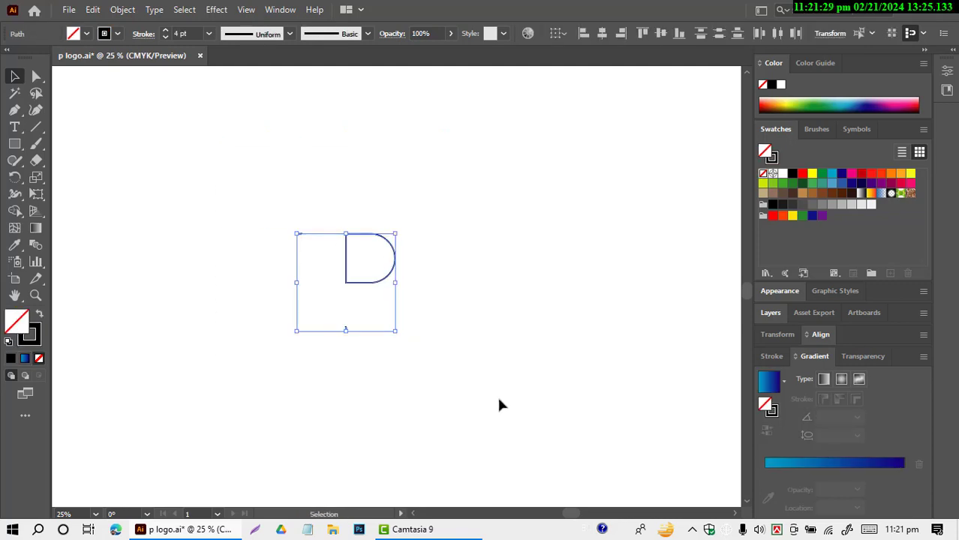
key(Delete)
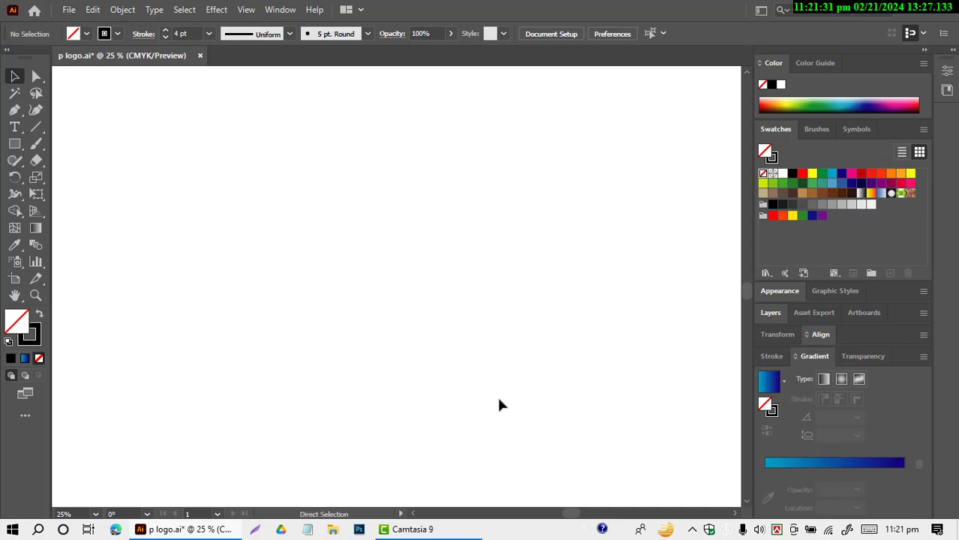
key(ctrl+z)
key(ctrl+z)
click(534, 376)
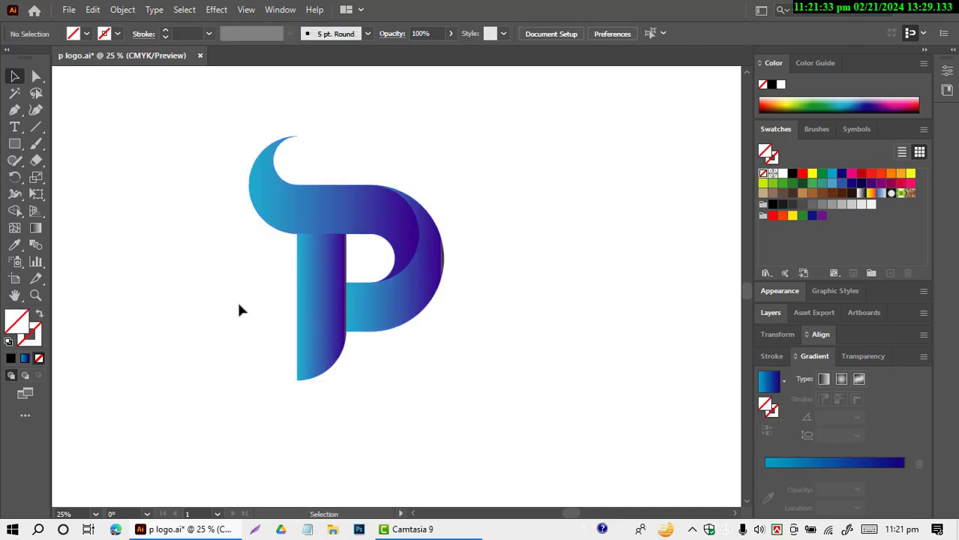
Step: Redirect the top swoosh's gradient diagonally down across the letter and well past it, at an angle of about -53°
click(36, 227)
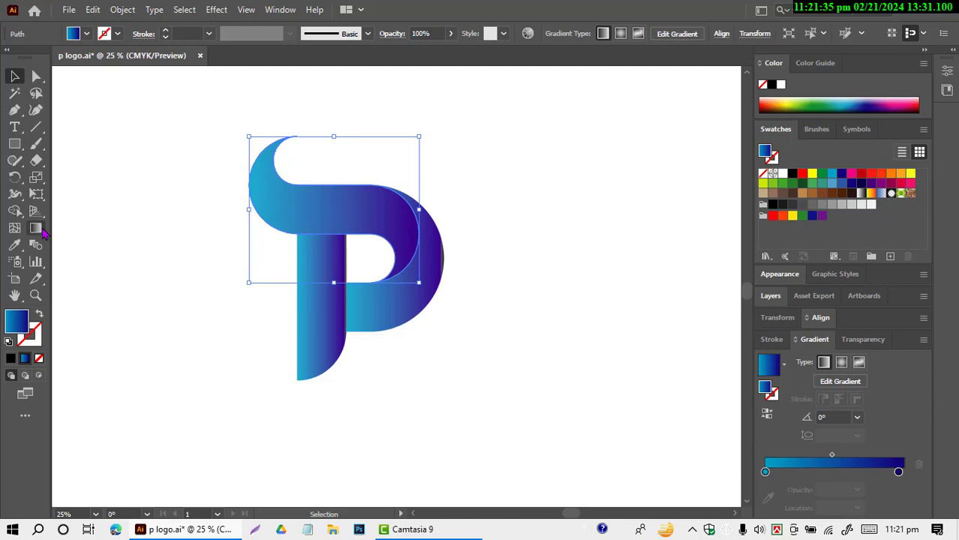
mouse_move(225, 156)
mouse_down()
mouse_move(241, 174)
mouse_move(389, 242)
mouse_move(524, 326)
mouse_move(498, 467)
mouse_move(533, 487)
mouse_move(583, 497)
mouse_up()
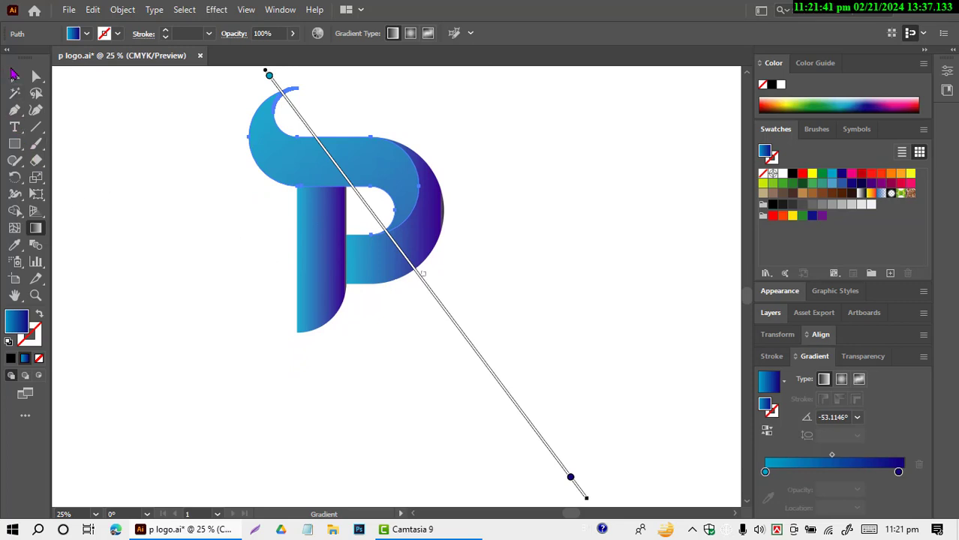
click(14, 77)
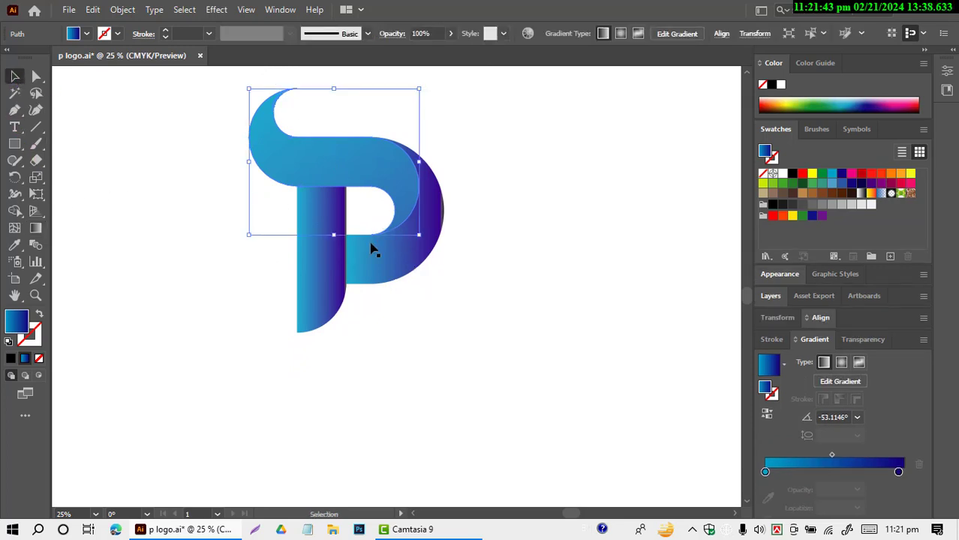
Step: Redirect the stem's gradient steeply downward past its foot, at an angle of about -66°
click(327, 280)
click(35, 228)
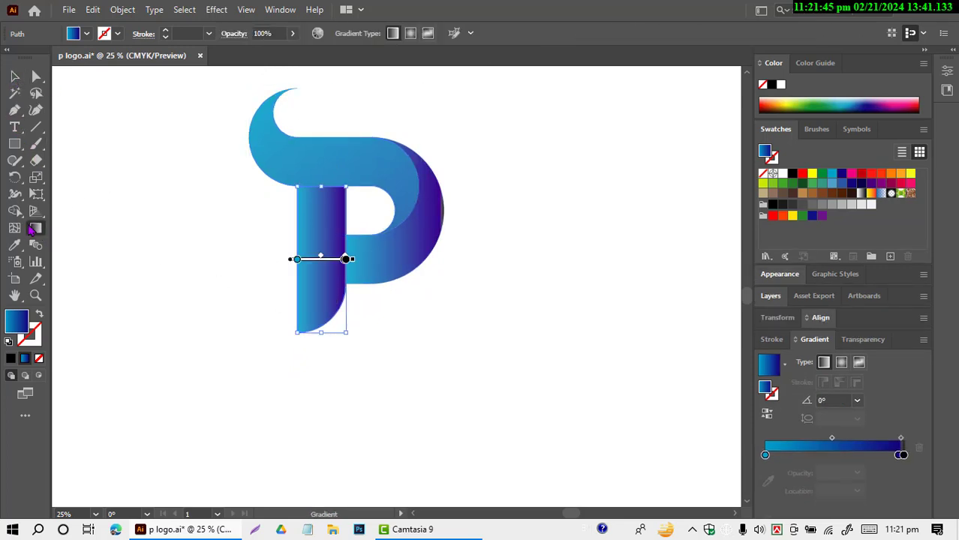
drag(258, 194, 285, 226)
mouse_move(307, 258)
mouse_down()
mouse_move(366, 390)
mouse_move(359, 419)
mouse_up()
click(14, 76)
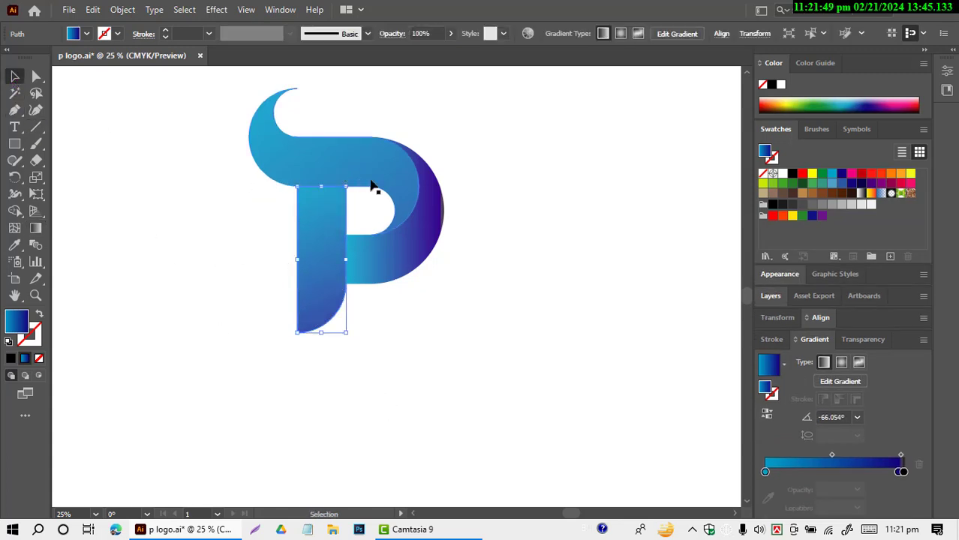
Step: Redirect the outer bowl's gradient from its upper outer edge diagonally down past the stem, at about -121.6°
click(426, 216)
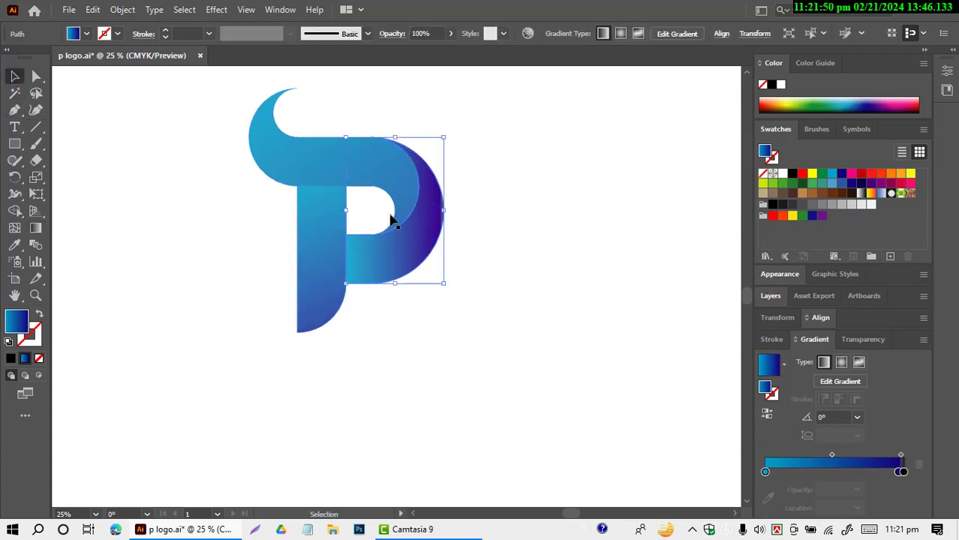
click(35, 228)
mouse_move(451, 163)
mouse_down()
mouse_move(351, 374)
mouse_move(291, 394)
mouse_move(273, 451)
mouse_up()
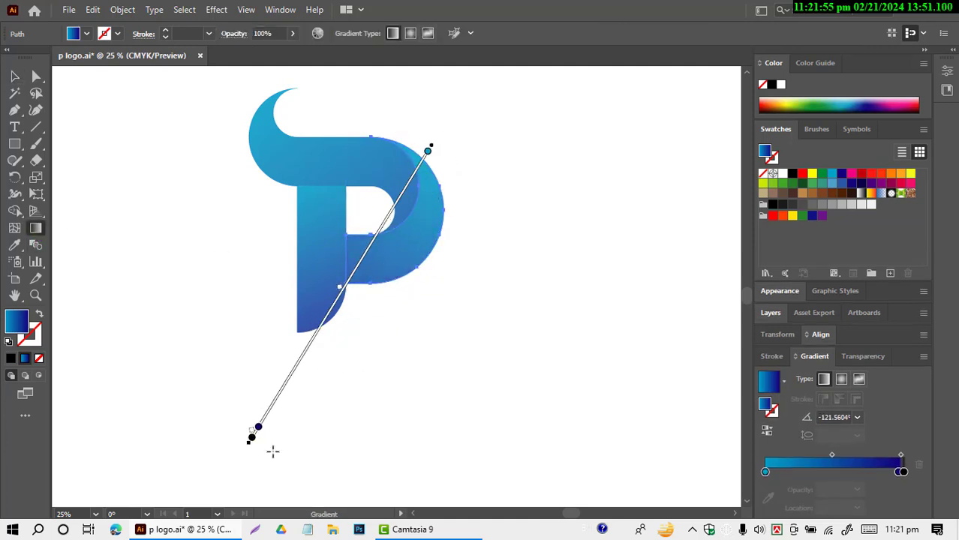
click(14, 75)
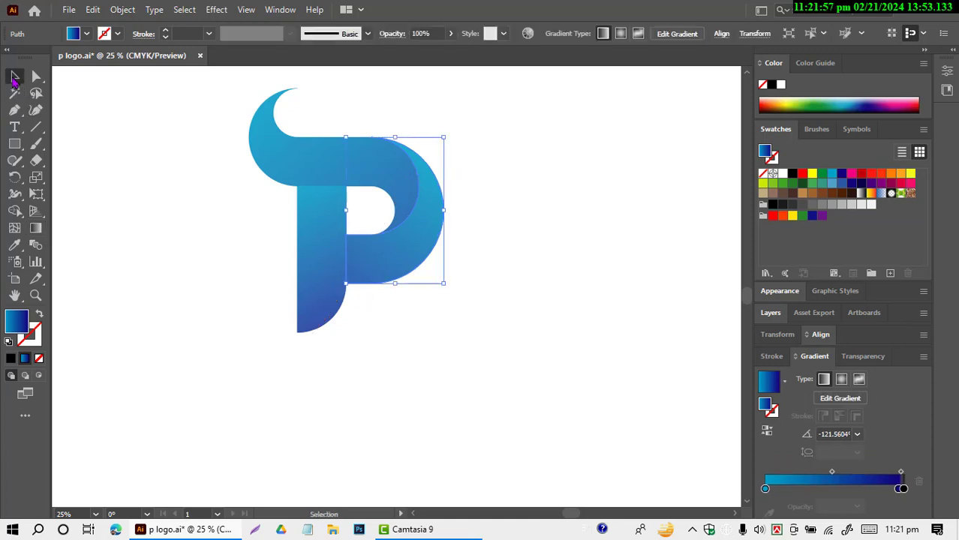
click(179, 253)
Step: Outline all three parts of the P with a light brown 4 pt stroke
scroll(363, 321, up, 1)
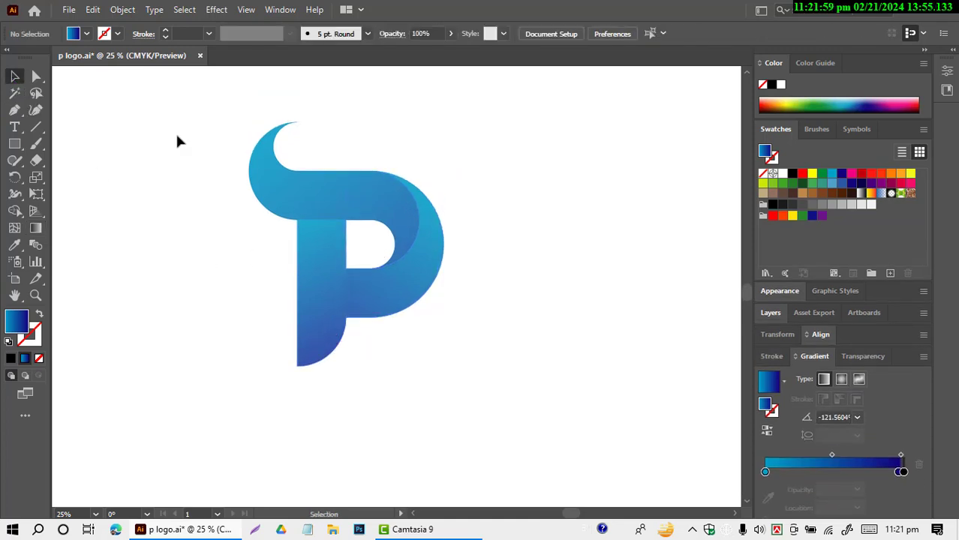
drag(177, 135, 564, 398)
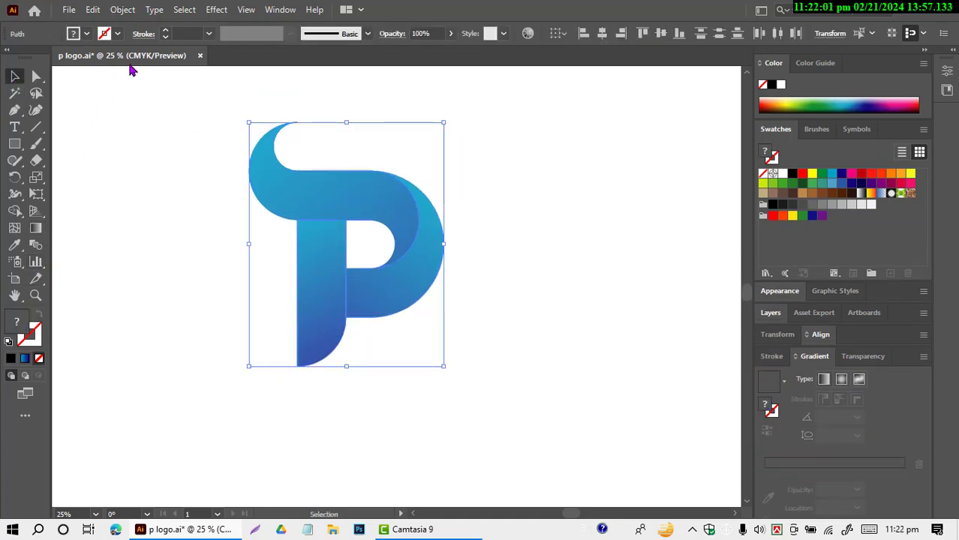
click(117, 34)
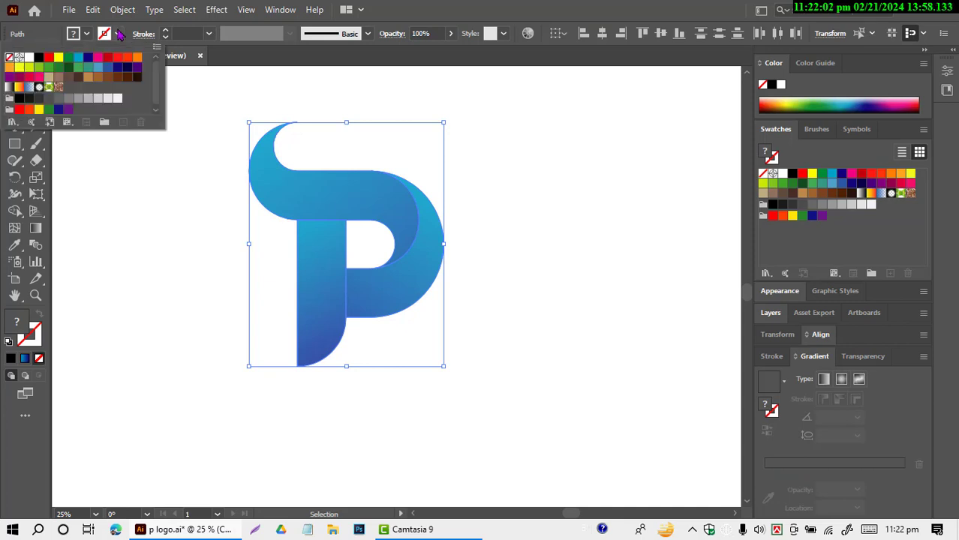
click(88, 77)
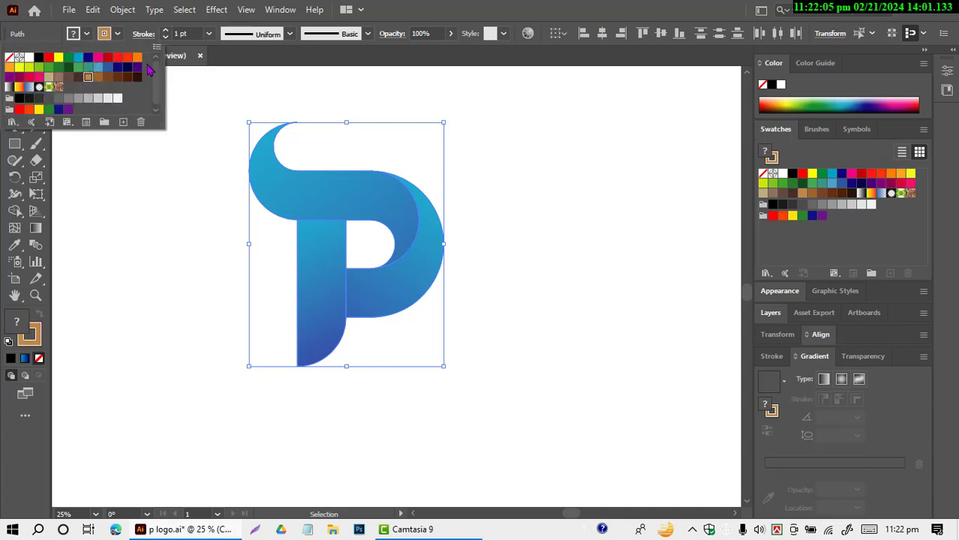
click(164, 28)
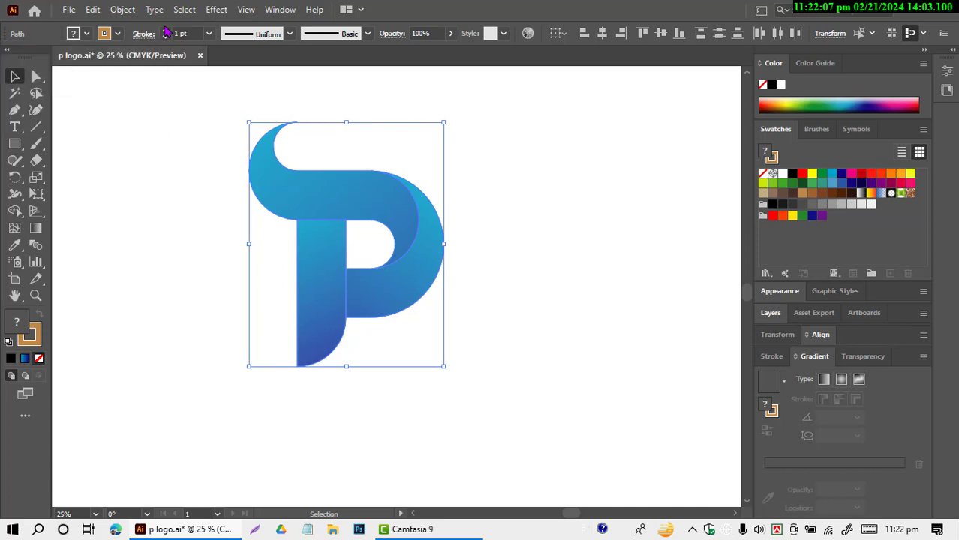
click(165, 31)
click(165, 31)
click(165, 31)
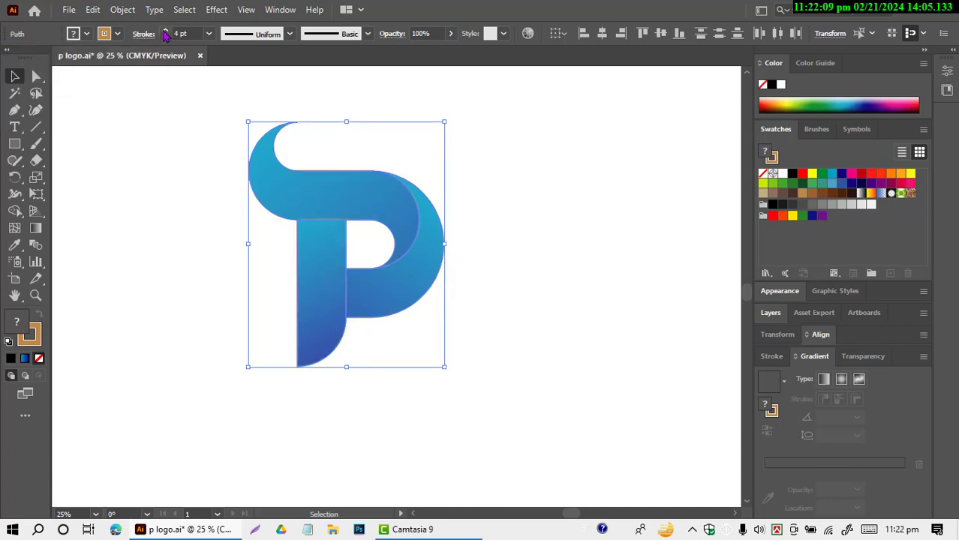
click(148, 126)
scroll(193, 303, up, 1)
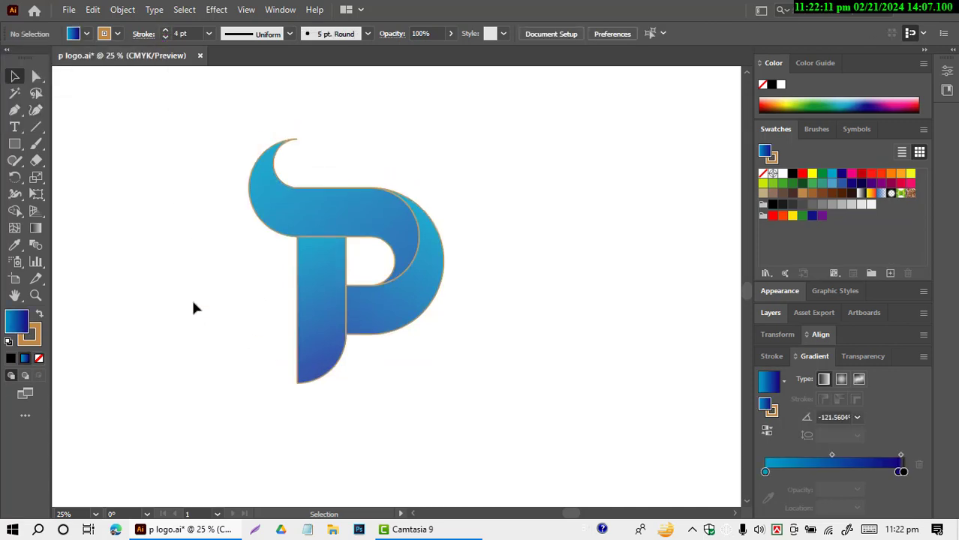
scroll(421, 364, up, 1)
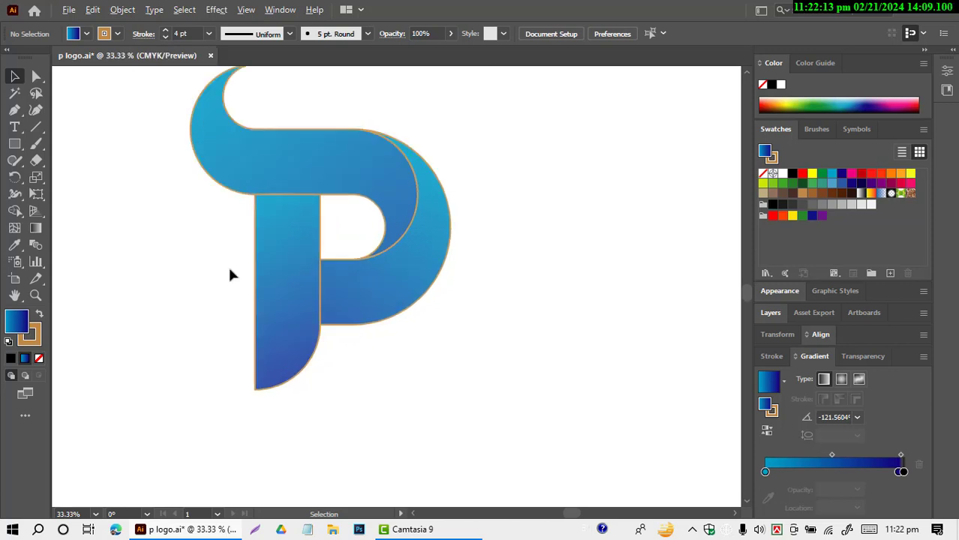
scroll(281, 322, down, 1)
scroll(174, 213, up, 1)
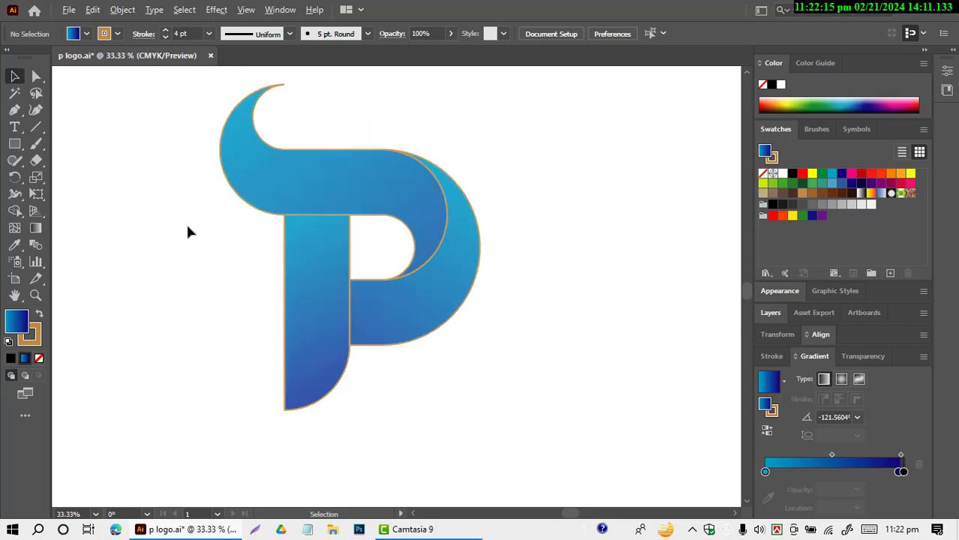
scroll(409, 303, up, 1)
scroll(517, 304, down, 2)
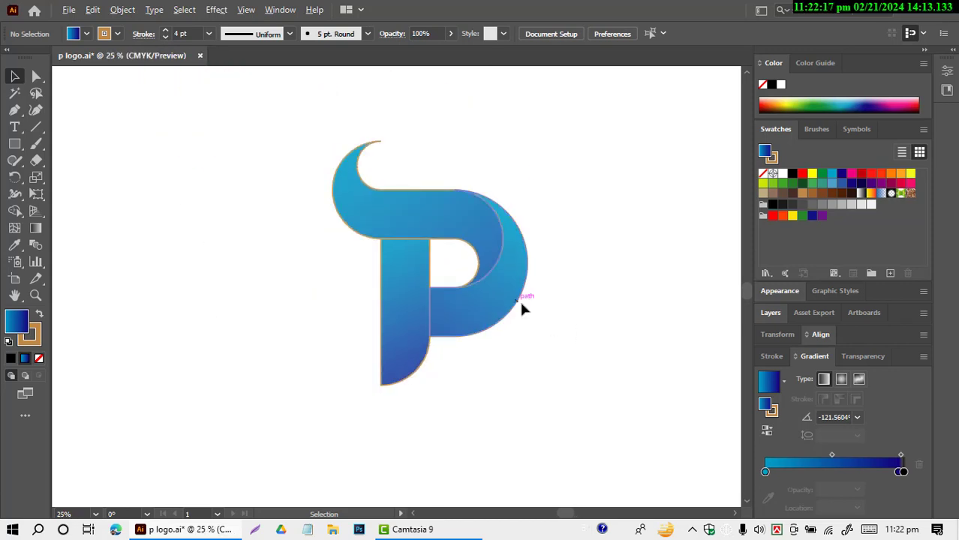